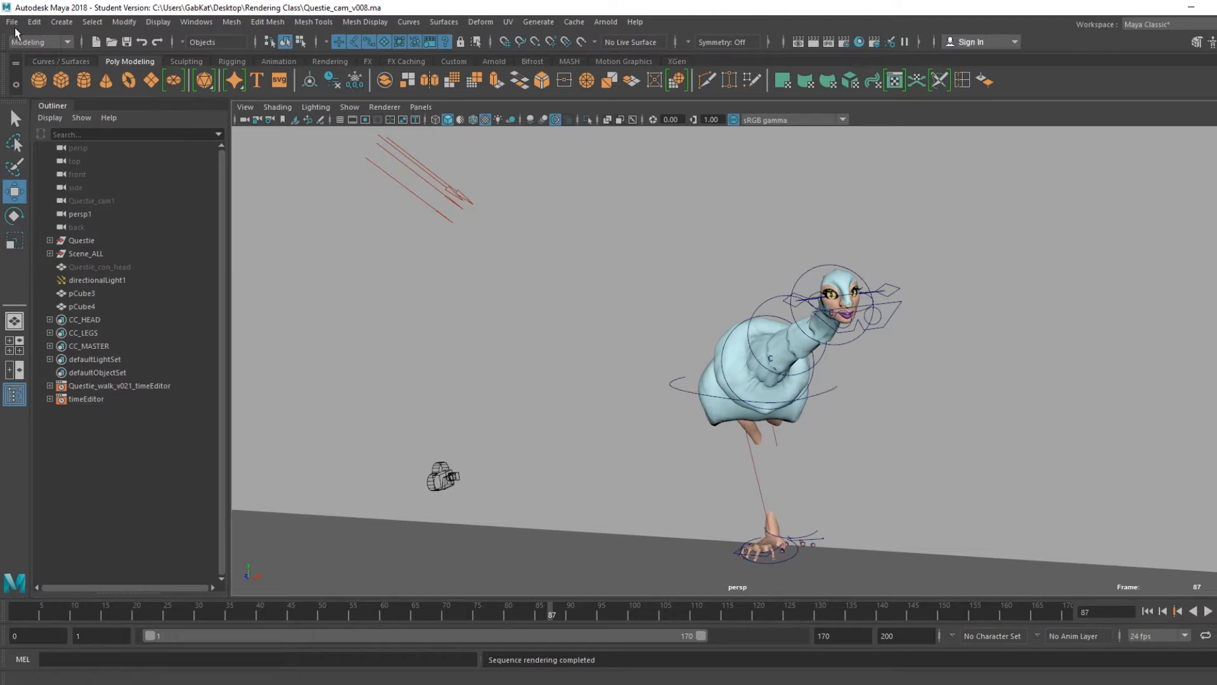
- Open the Render Settings and choose Arnold Renderer as the renderer for the masterLayer
{"action": "left_click", "coordinate": [196, 23]}
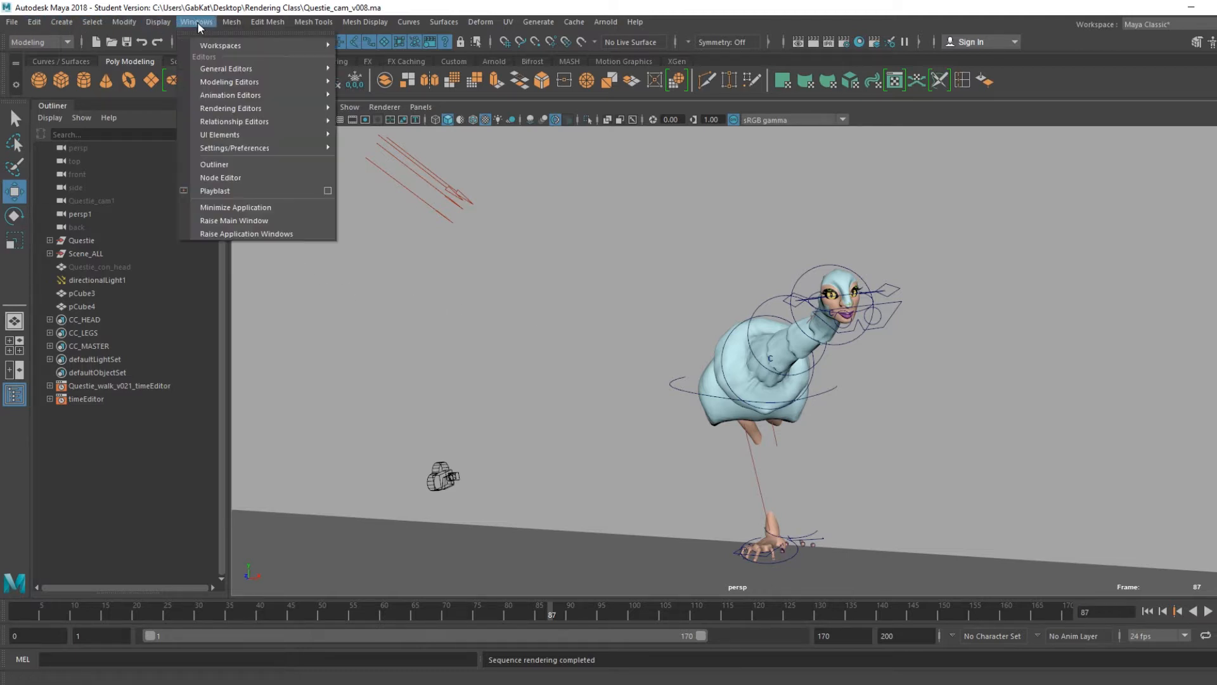
{"action": "mouse_move", "coordinate": [256, 109]}
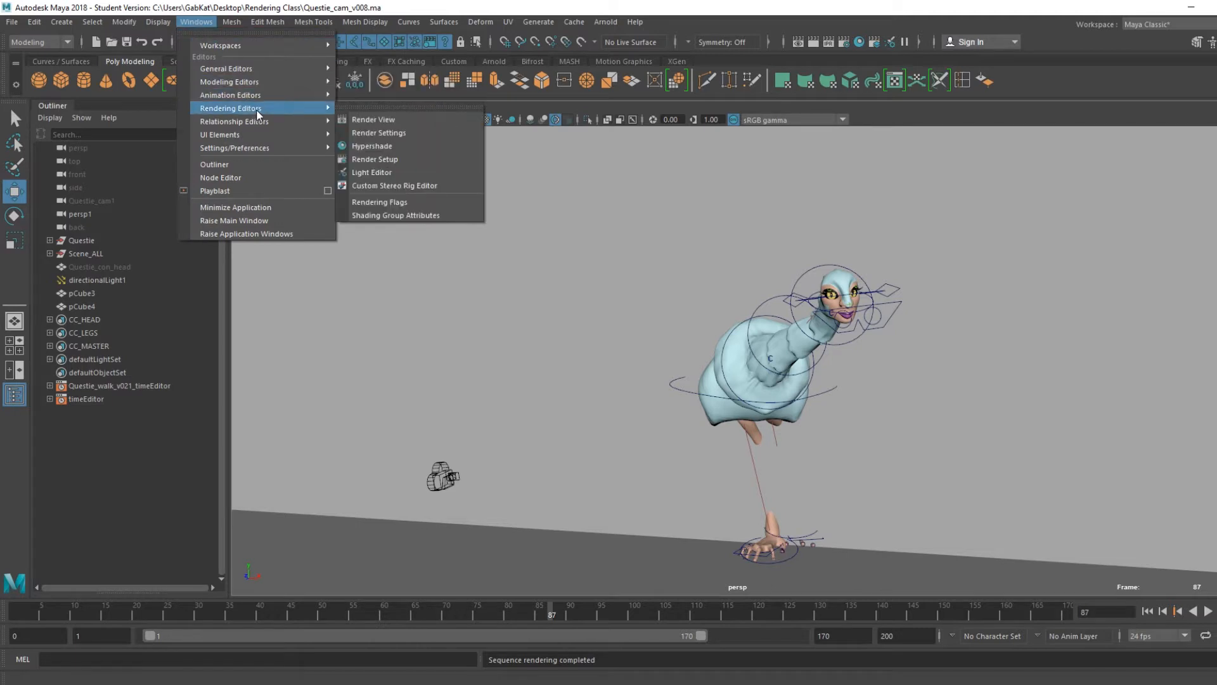
{"action": "left_click", "coordinate": [382, 134]}
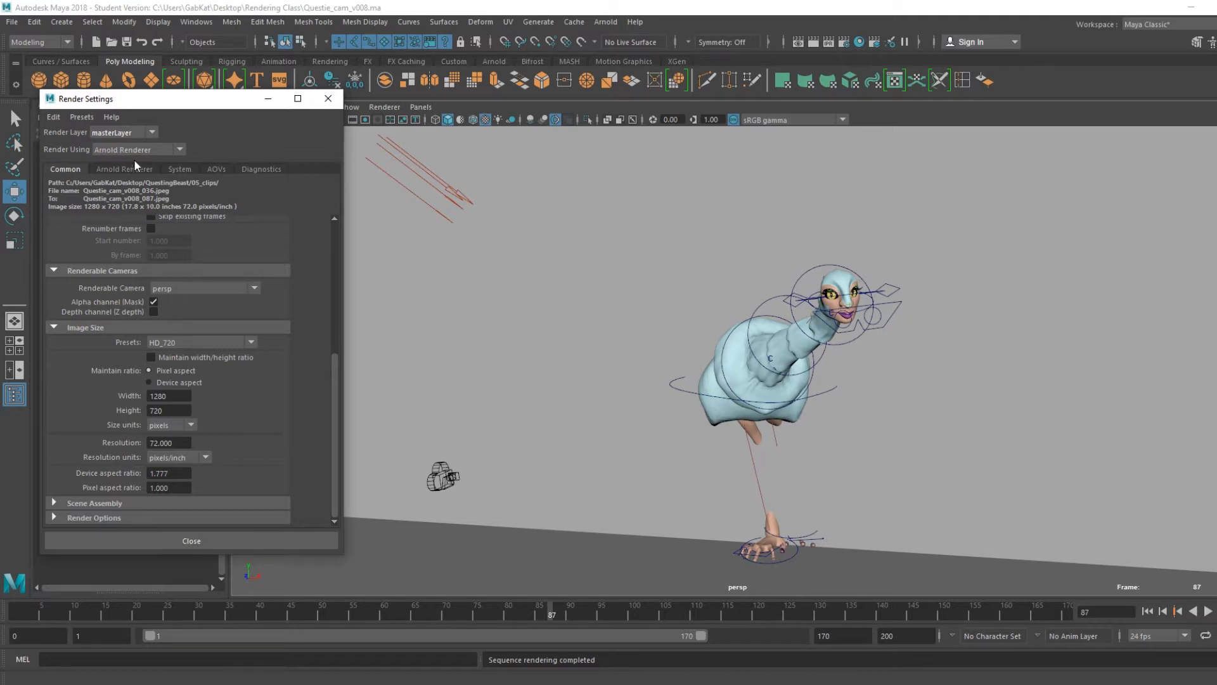
{"action": "left_click", "coordinate": [183, 150]}
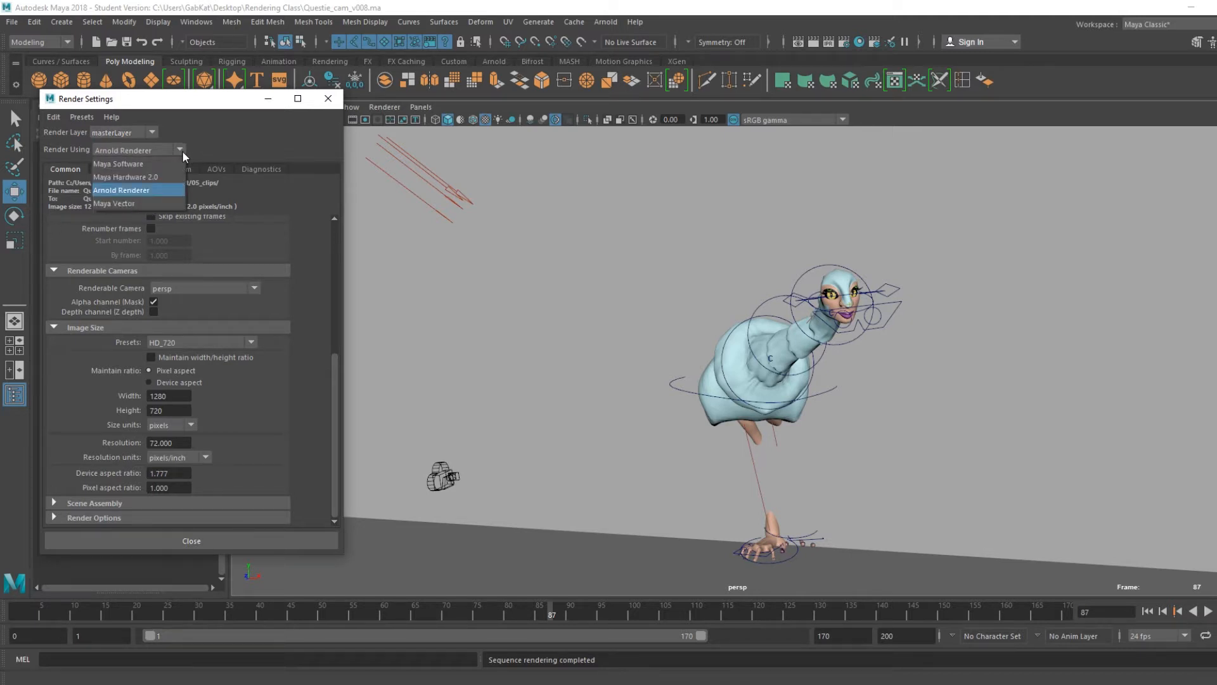
{"action": "left_click", "coordinate": [154, 189]}
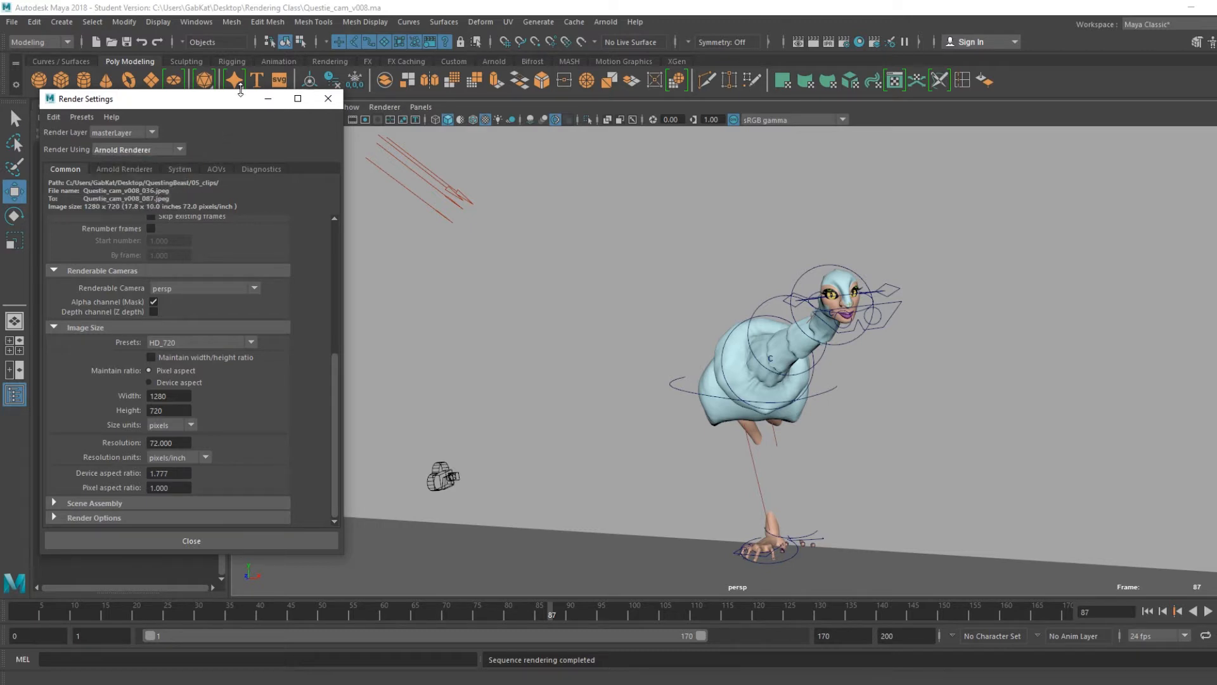
{"action": "left_click_drag", "start_coordinate": [195, 106], "coordinate": [197, 141]}
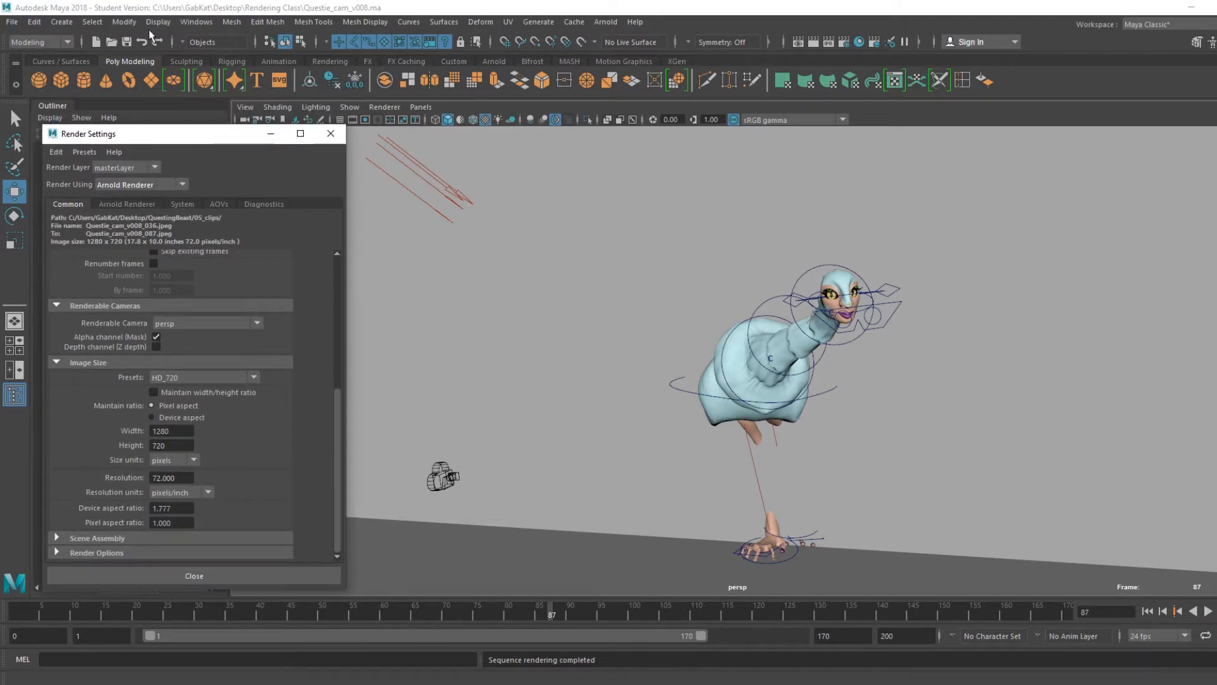
- Check the loading status of the Arnold plug-in mtoa.mll in the Plug-in Manager, cancelling any attempt to unload it
{"action": "left_click", "coordinate": [185, 25]}
{"action": "mouse_move", "coordinate": [211, 112]}
{"action": "mouse_move", "coordinate": [223, 150]}
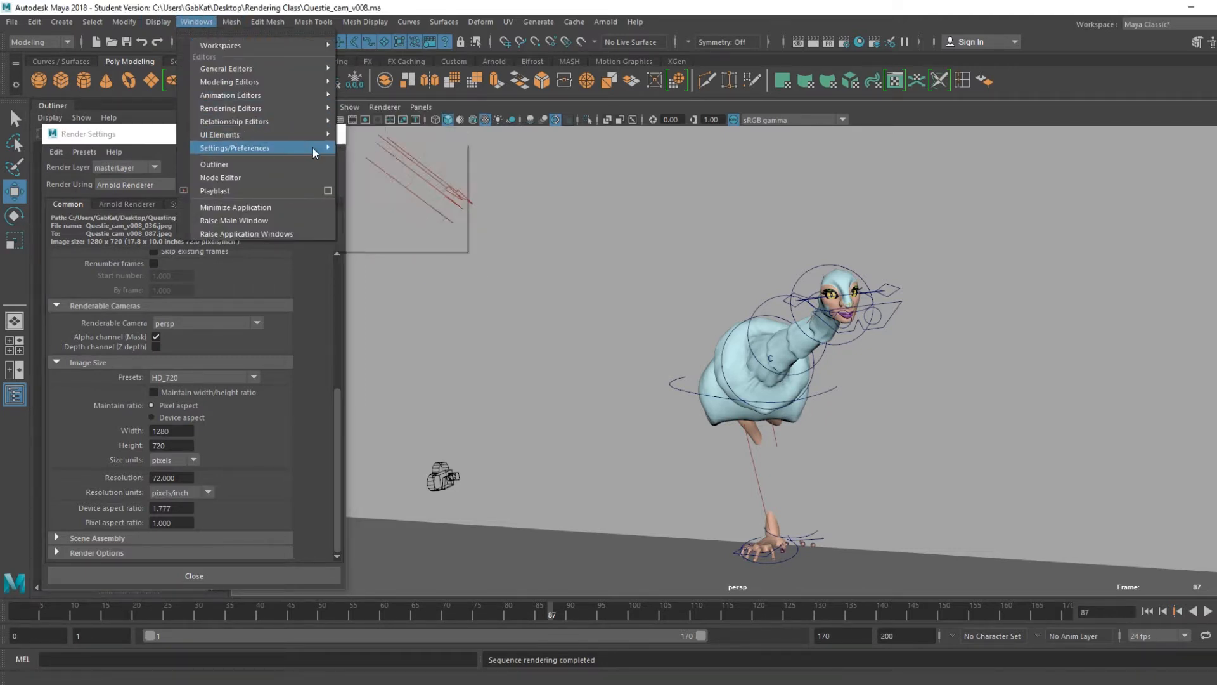
{"action": "left_click", "coordinate": [383, 246]}
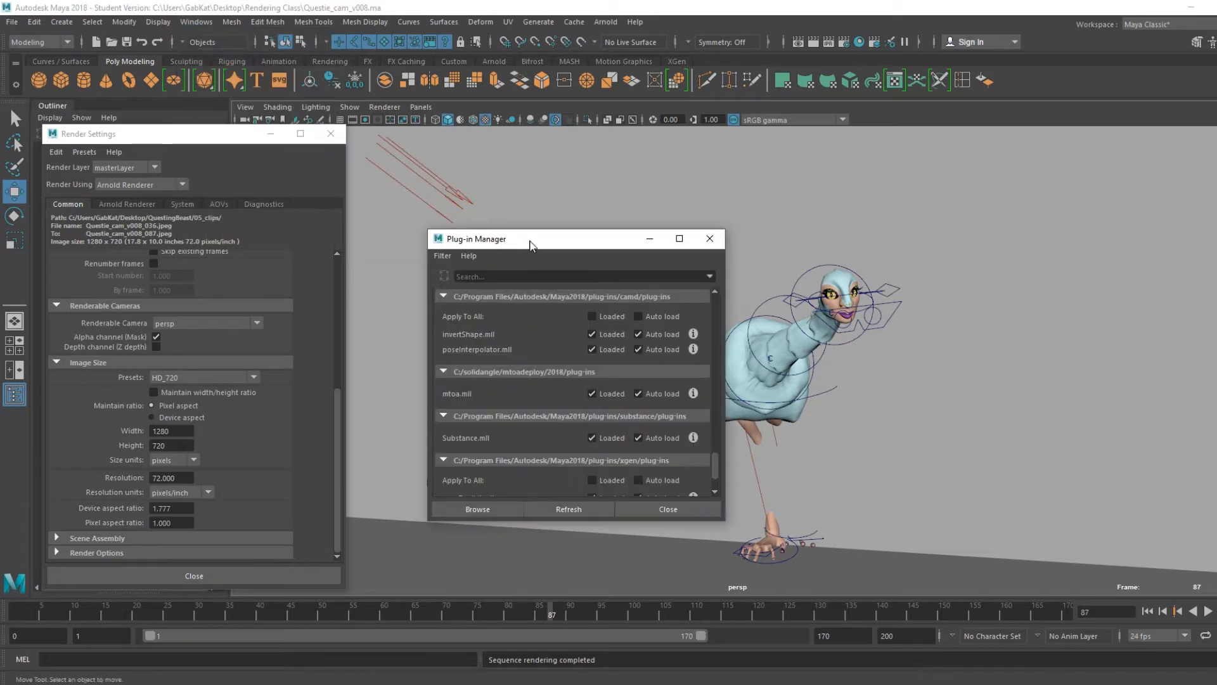
{"action": "scroll", "coordinate": [526, 253], "scroll_direction": "down", "scroll_amount": 3}
{"action": "scroll", "coordinate": [526, 261], "scroll_direction": "up", "scroll_amount": 5}
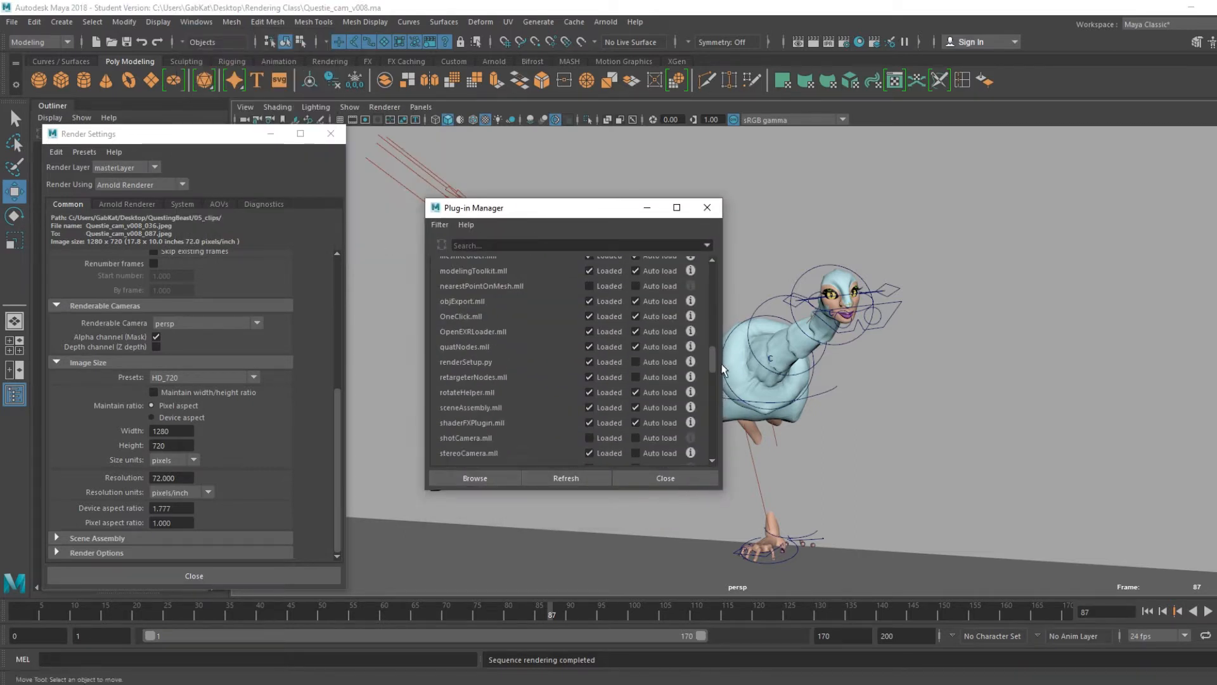
{"action": "left_click_drag", "start_coordinate": [714, 366], "coordinate": [714, 430]}
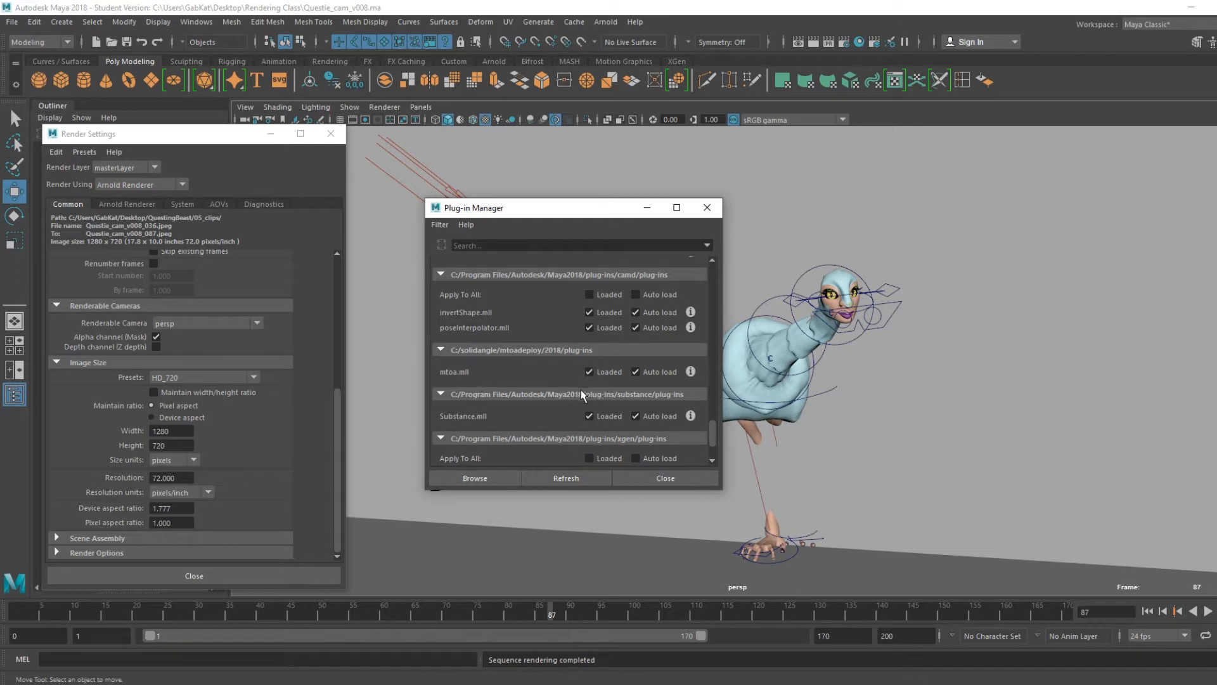
{"action": "left_click", "coordinate": [589, 372]}
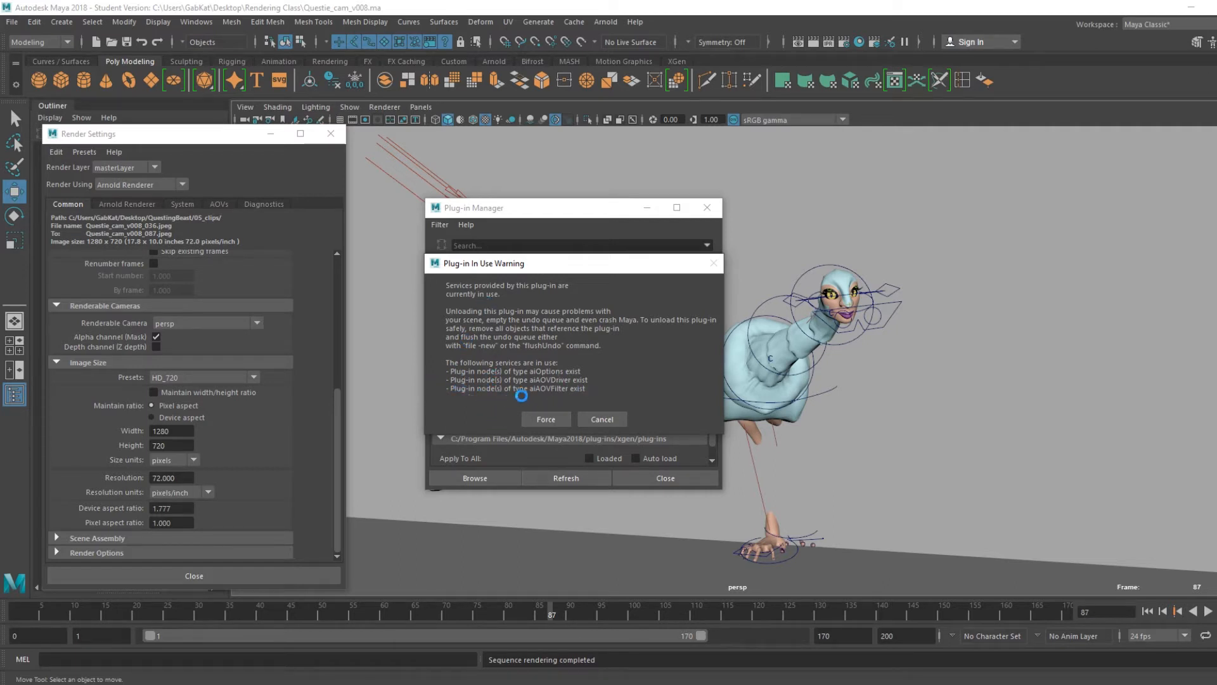
{"action": "left_click", "coordinate": [621, 423]}
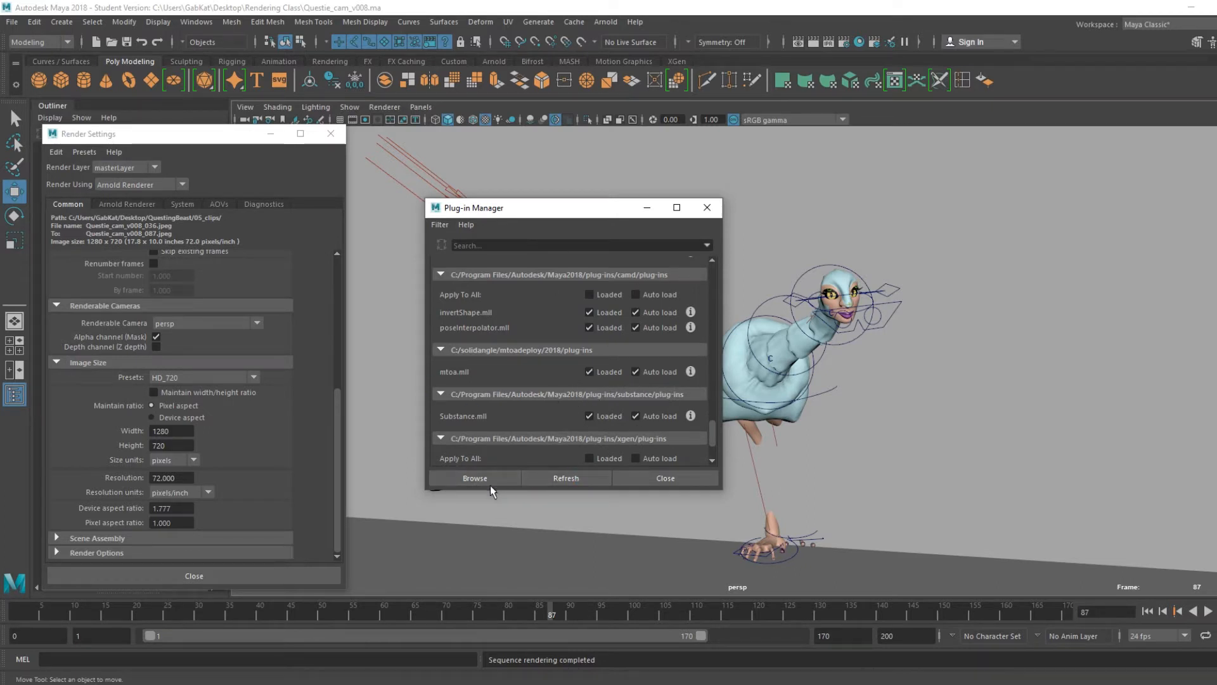
{"action": "left_click", "coordinate": [671, 481]}
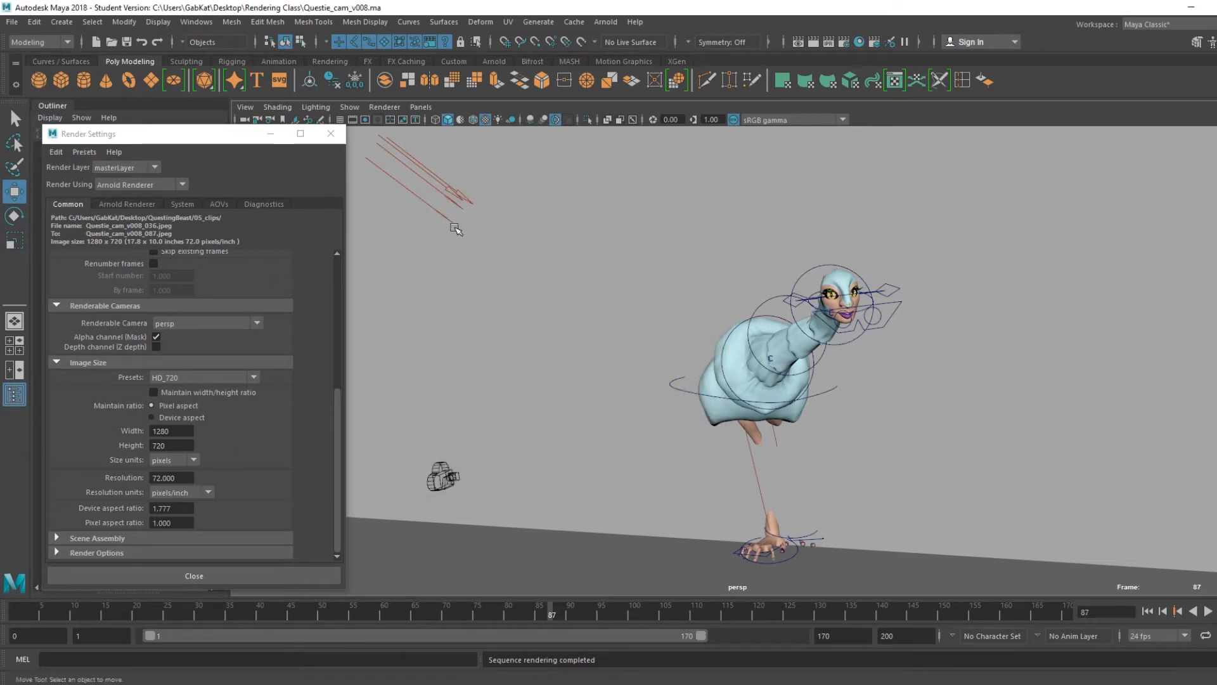
- Render the current frame with Arnold and minimize the Render View
{"action": "left_click", "coordinate": [814, 43]}
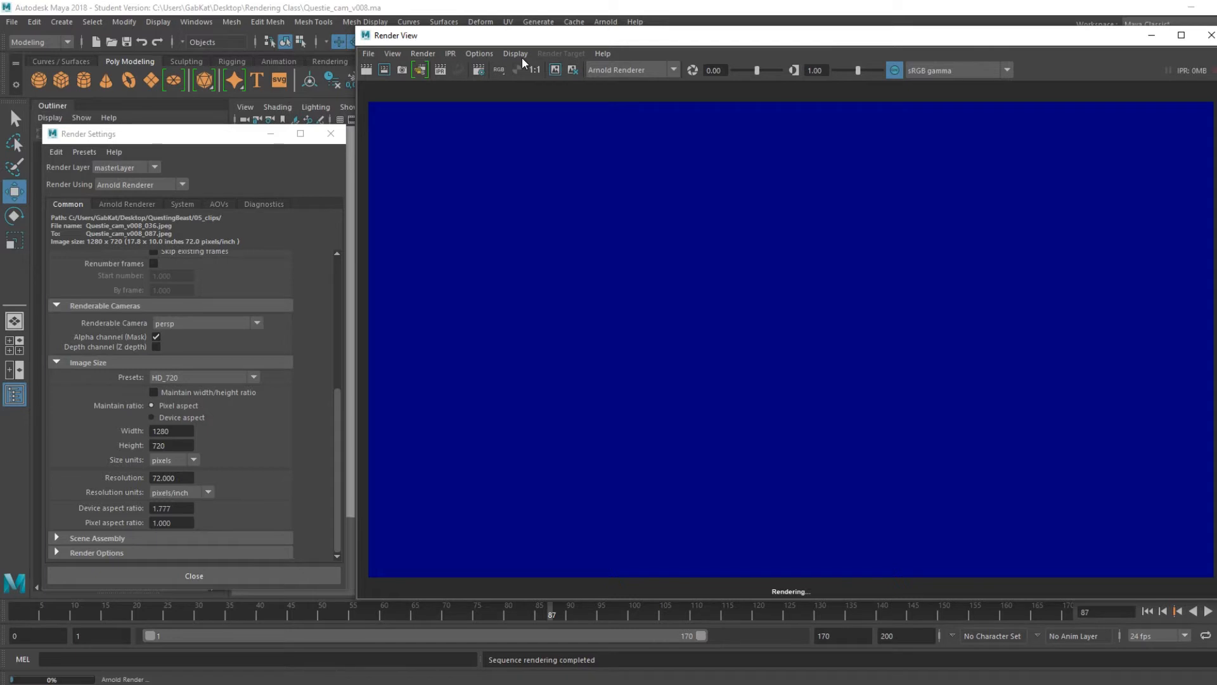
{"action": "left_click", "coordinate": [1152, 35]}
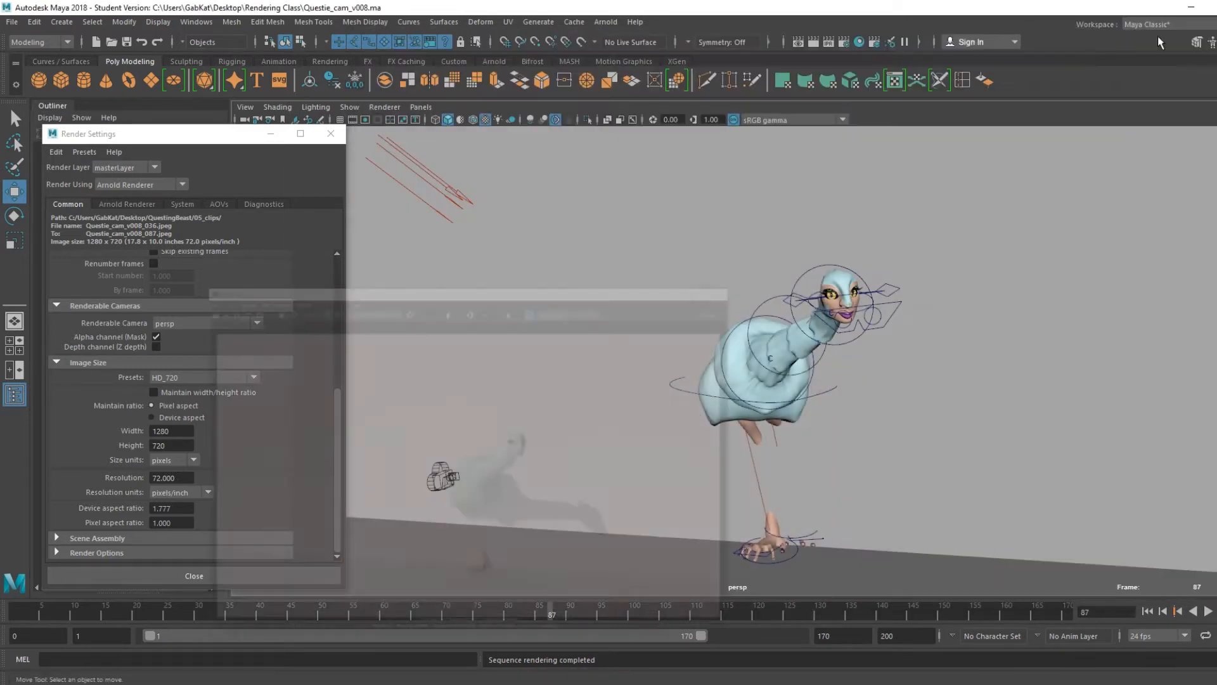
- Examine the scene's directional light, character body and head, and backdrop by selecting each one in the viewport
{"action": "scroll", "coordinate": [858, 412], "scroll_direction": "down", "scroll_amount": 6}
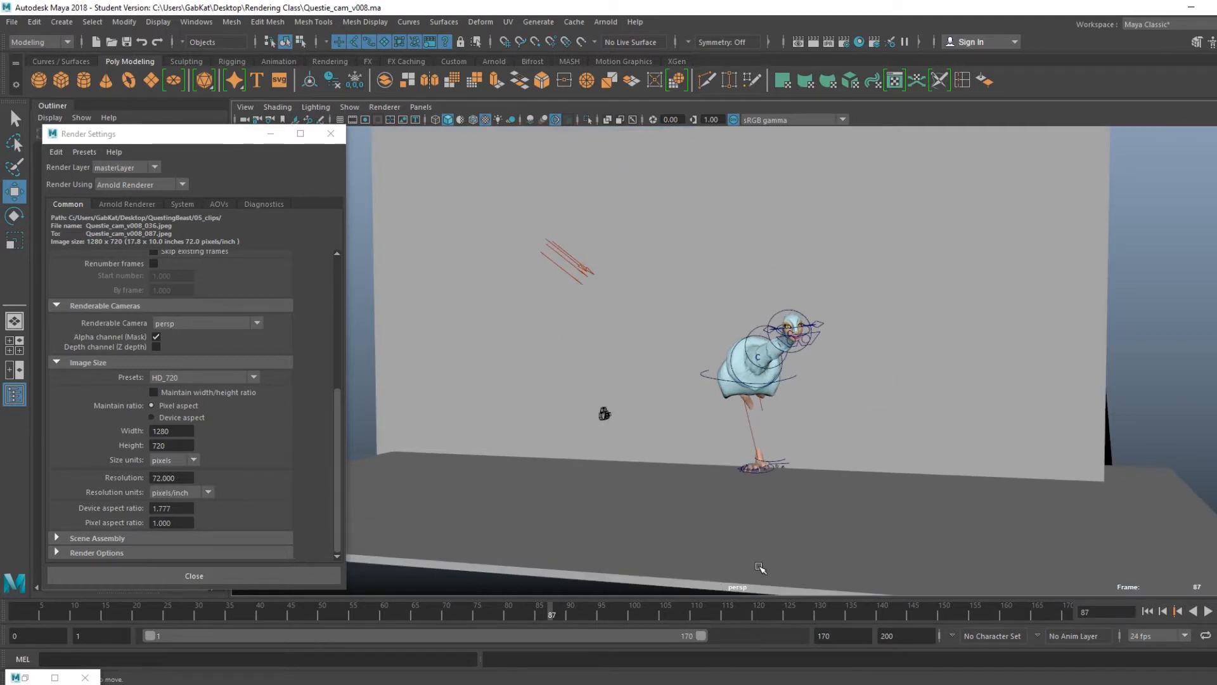
{"action": "scroll", "coordinate": [744, 361], "scroll_direction": "up", "scroll_amount": 4}
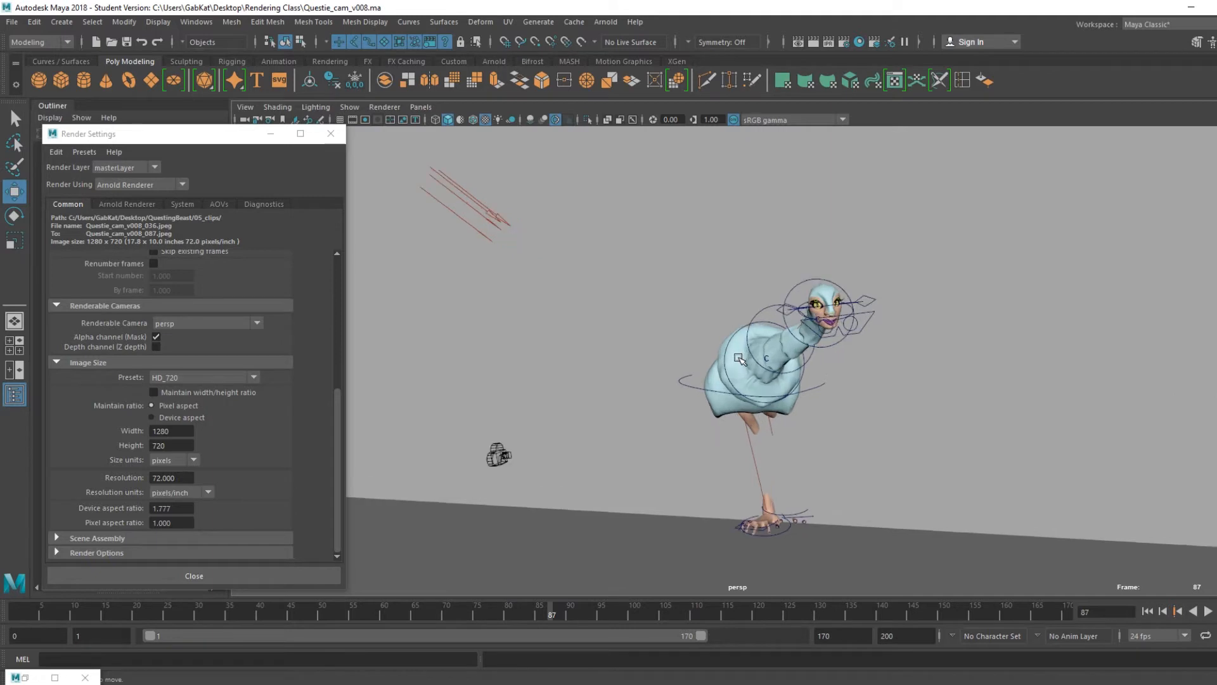
{"action": "scroll", "coordinate": [739, 358], "scroll_direction": "down", "scroll_amount": 2}
{"action": "scroll", "coordinate": [739, 391], "scroll_direction": "up", "scroll_amount": 3}
{"action": "left_click_drag", "start_coordinate": [413, 164], "coordinate": [600, 301]}
{"action": "left_click", "coordinate": [463, 203]}
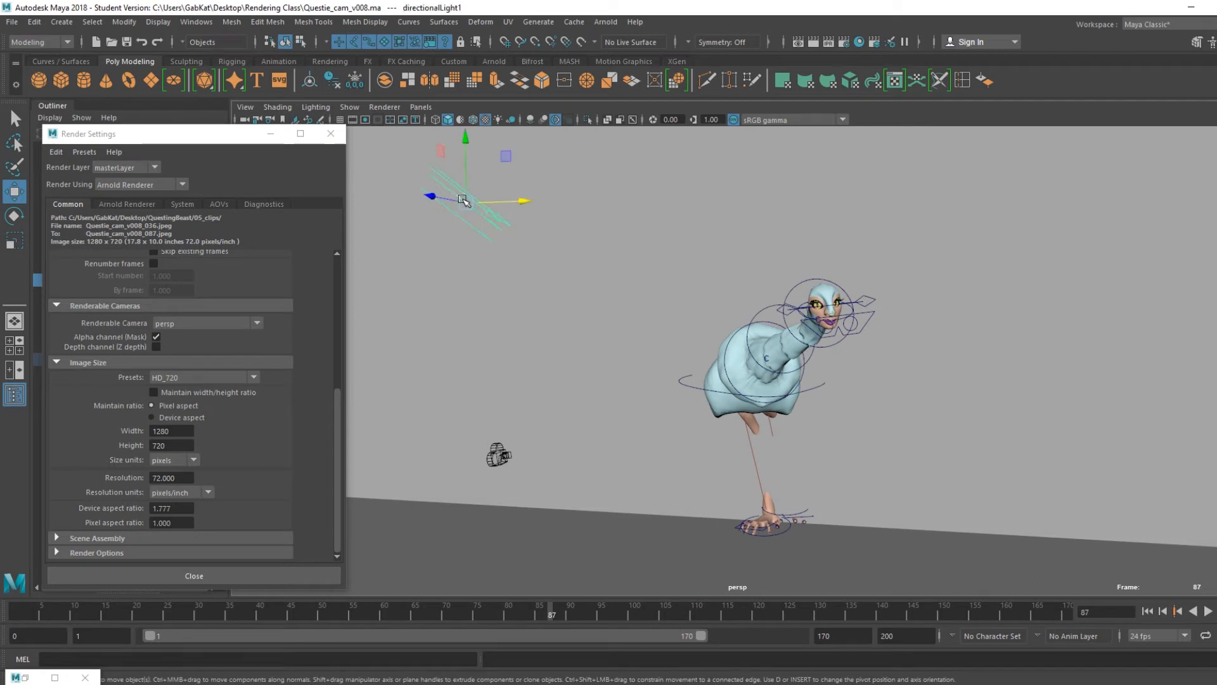
{"action": "left_click", "coordinate": [525, 376]}
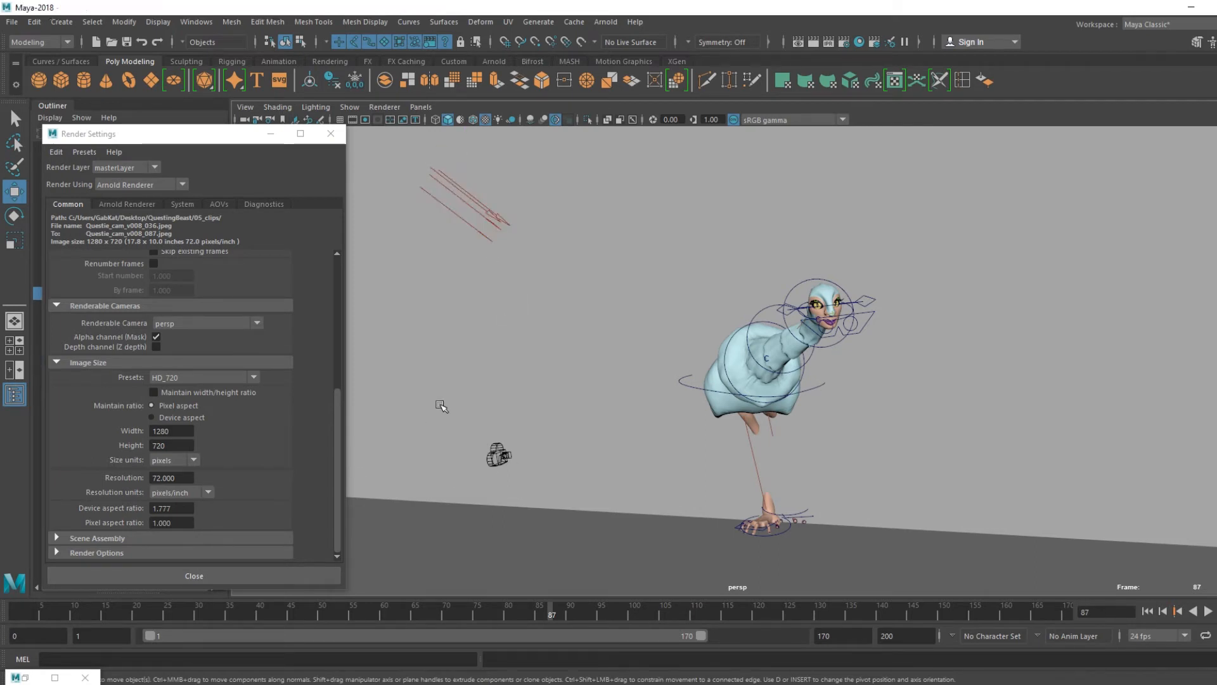
{"action": "left_click", "coordinate": [735, 359]}
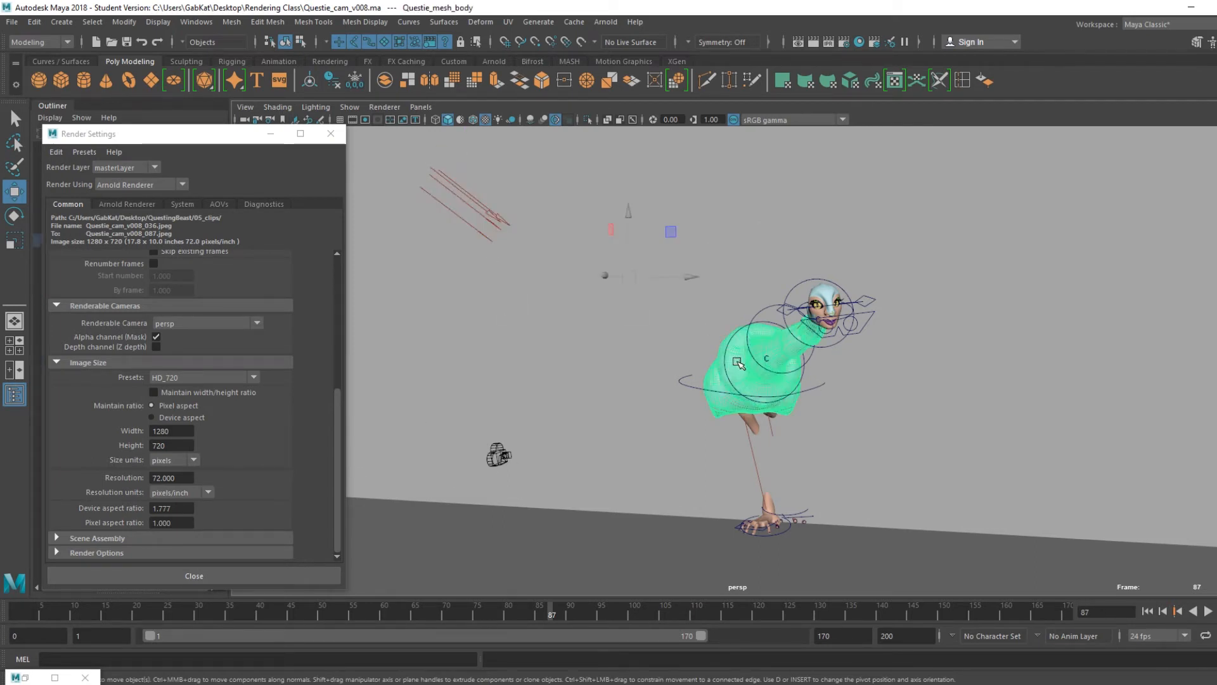
{"action": "left_click", "coordinate": [840, 294]}
{"action": "left_click", "coordinate": [665, 315]}
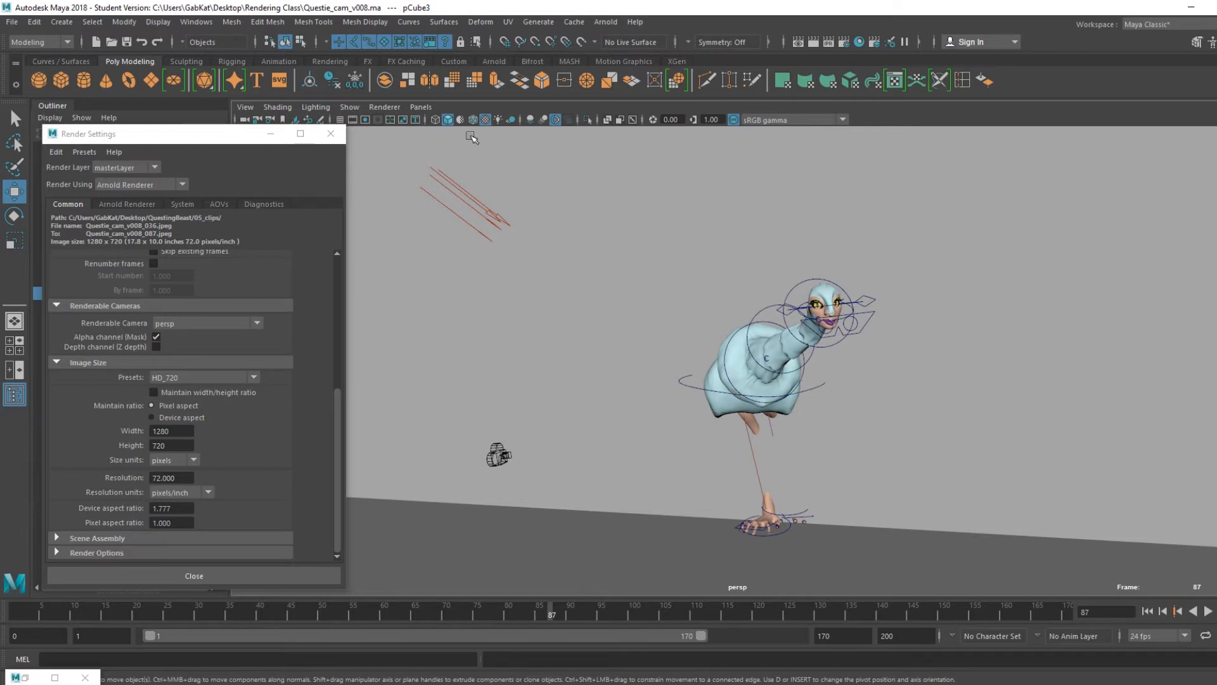
- Switch the renderer to Maya Hardware 2.0 and render the current frame
{"action": "left_click", "coordinate": [186, 185]}
{"action": "left_click", "coordinate": [138, 214]}
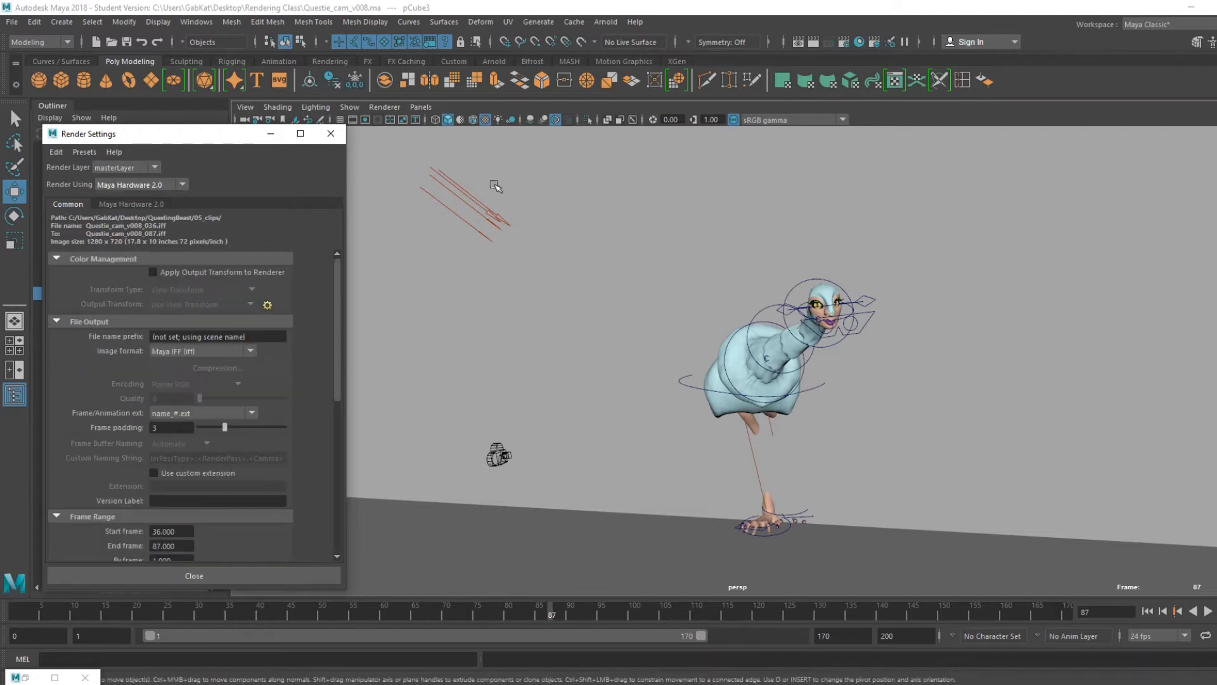
{"action": "left_click", "coordinate": [814, 41]}
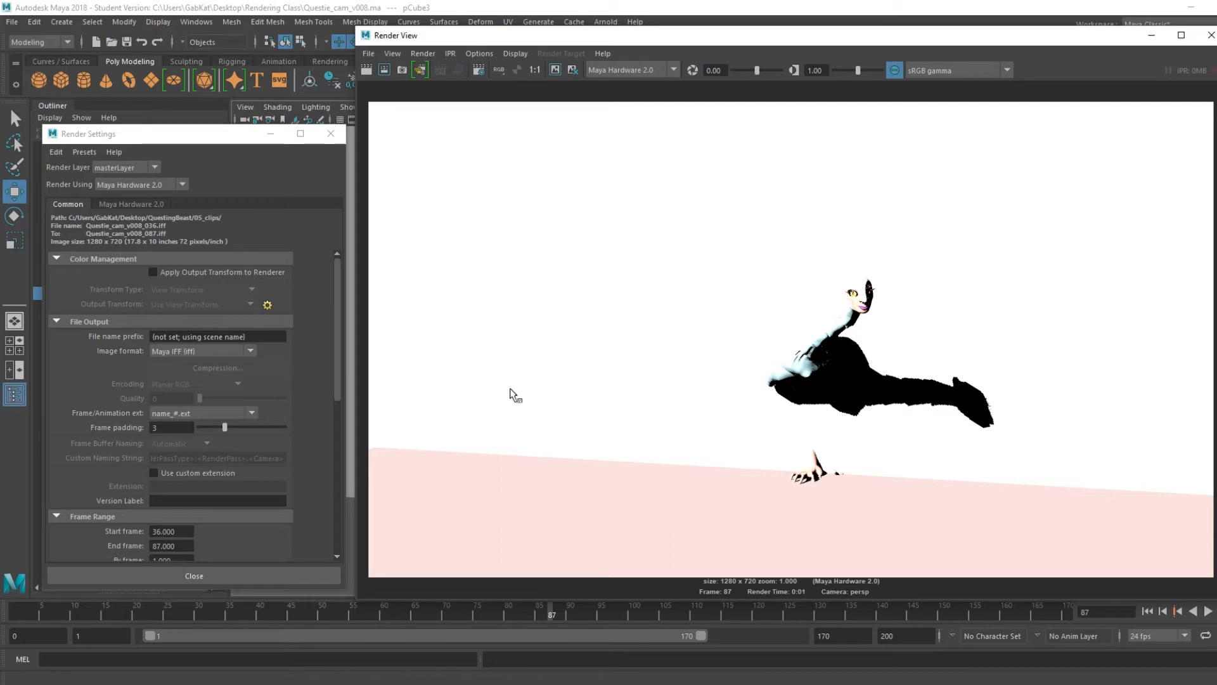
- Set the Render View's renderer back to Arnold Renderer and render the current frame again
{"action": "left_click", "coordinate": [626, 71]}
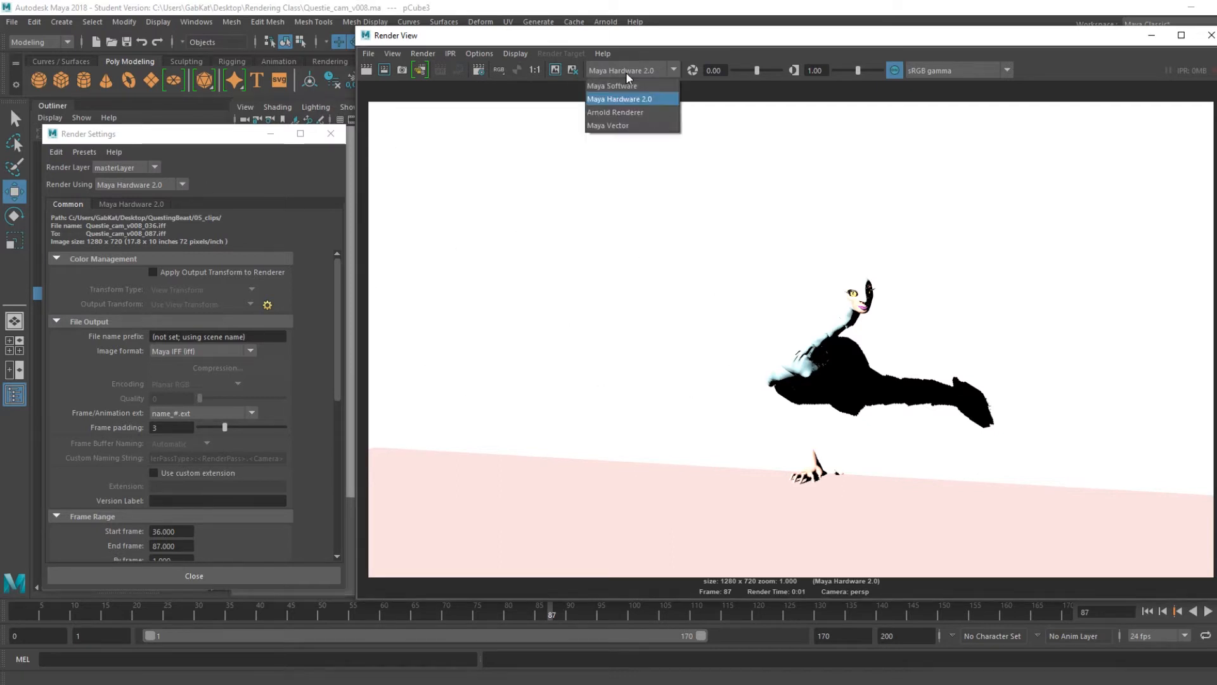
{"action": "left_click", "coordinate": [627, 114]}
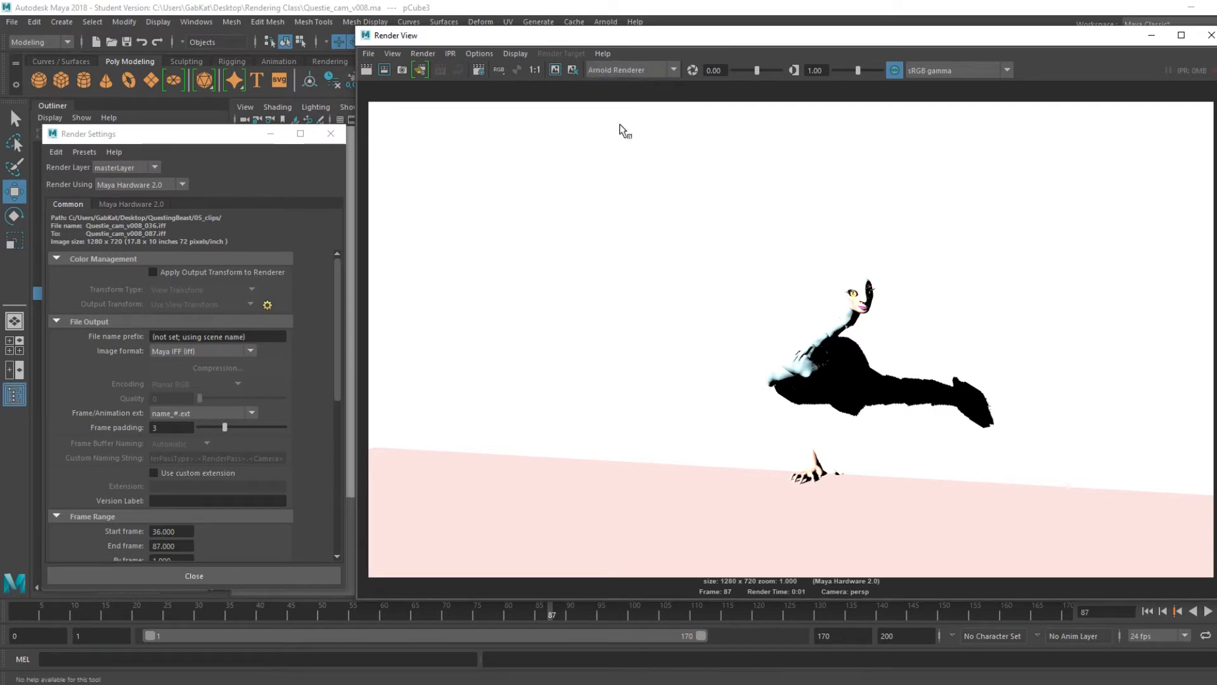
{"action": "left_click", "coordinate": [367, 69]}
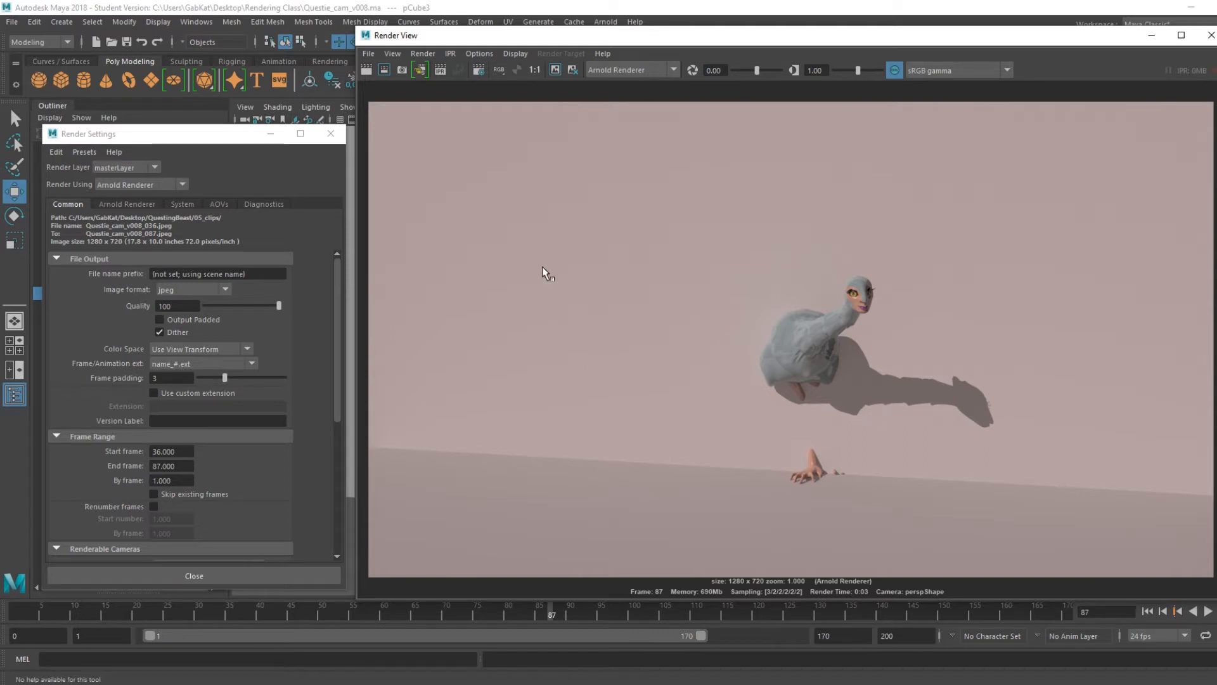
{"action": "left_click", "coordinate": [672, 69]}
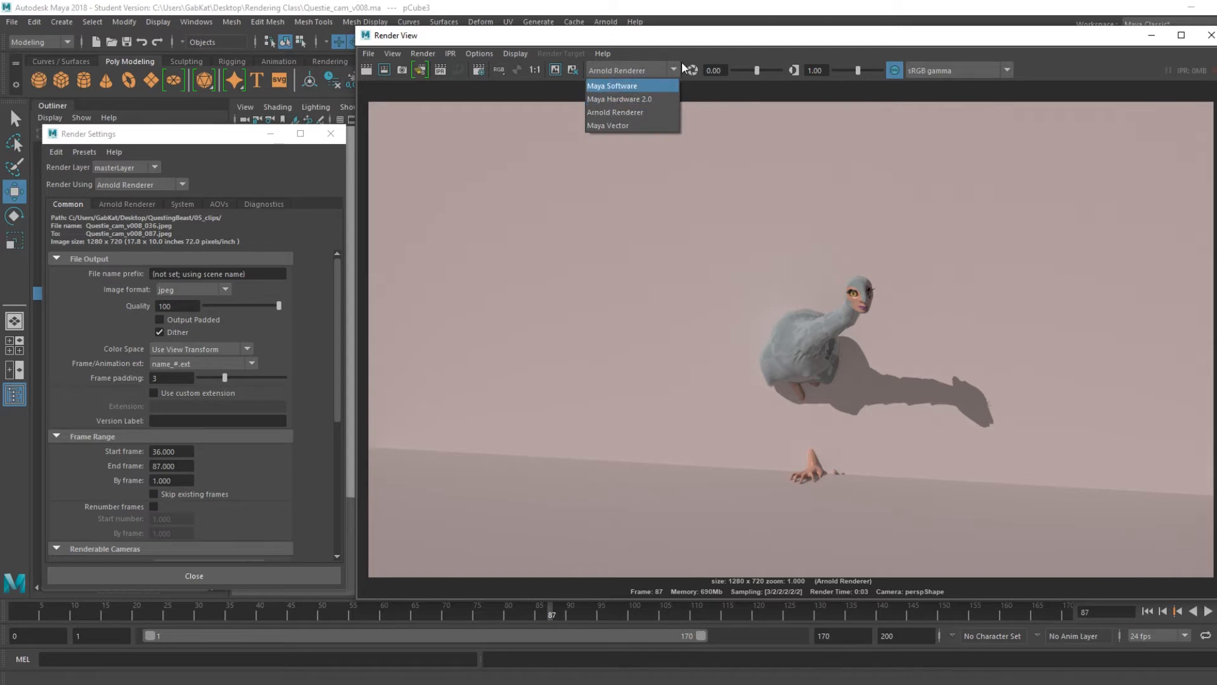
{"action": "left_click", "coordinate": [709, 95]}
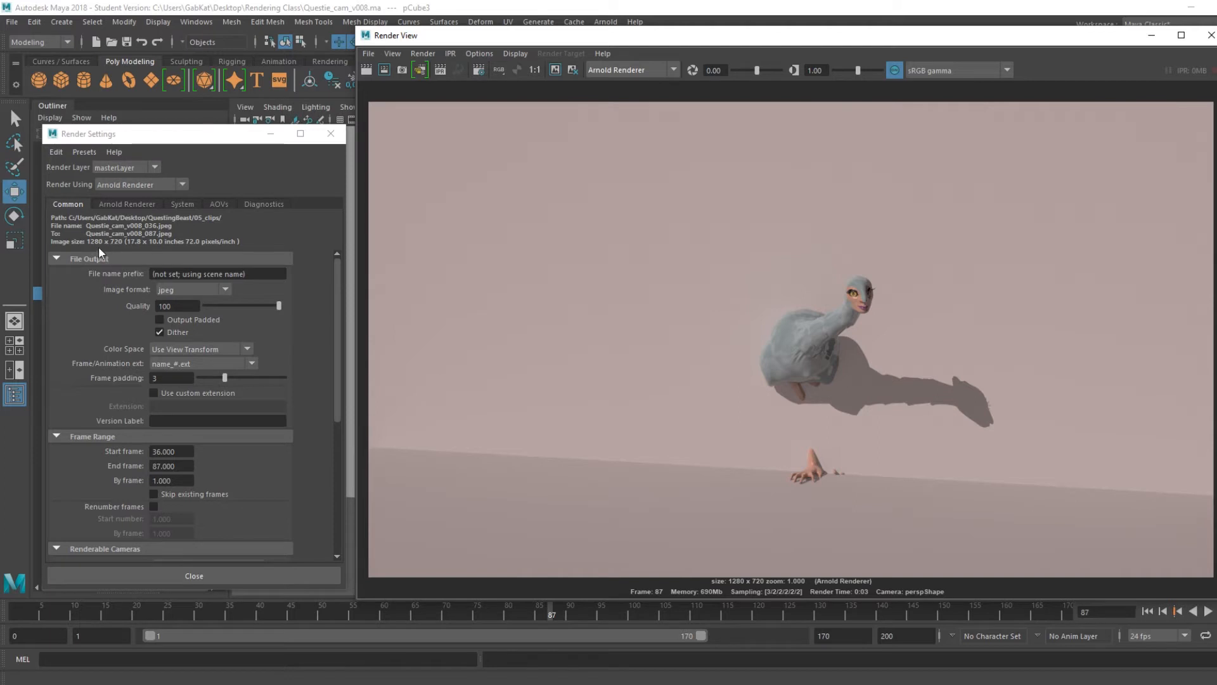
- Try the HD_540 image size preset and return the setting to HD_720
{"action": "scroll", "coordinate": [123, 431], "scroll_direction": "down", "scroll_amount": 5}
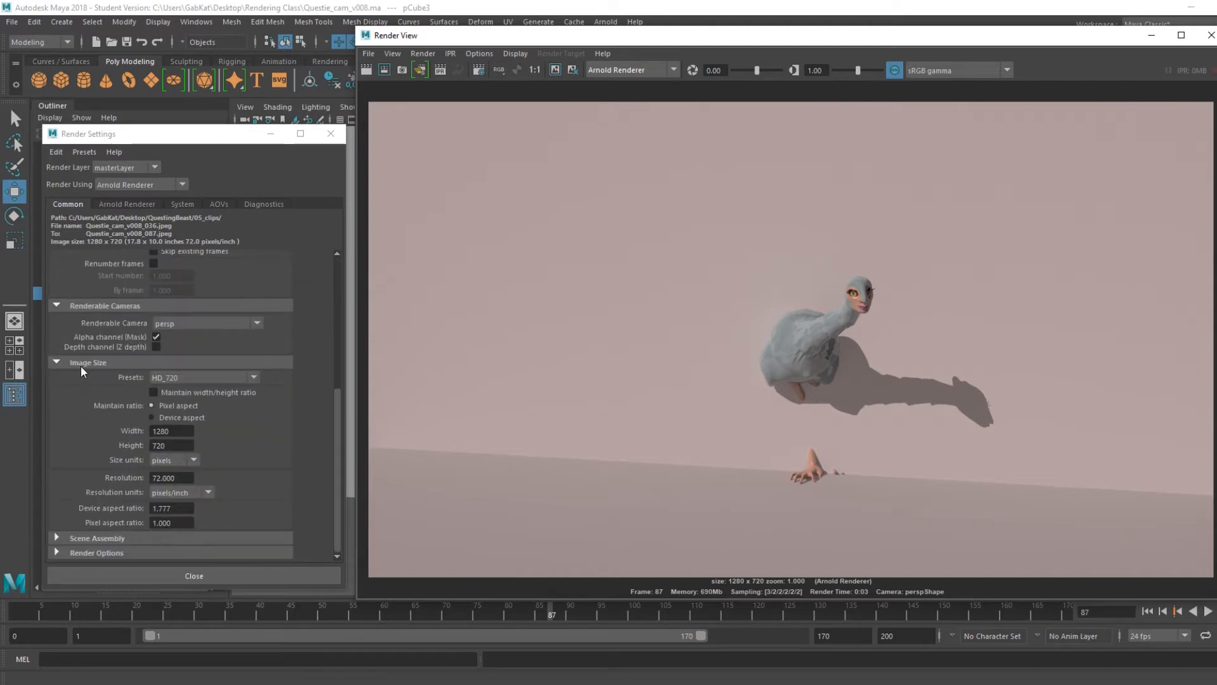
{"action": "left_click", "coordinate": [254, 378]}
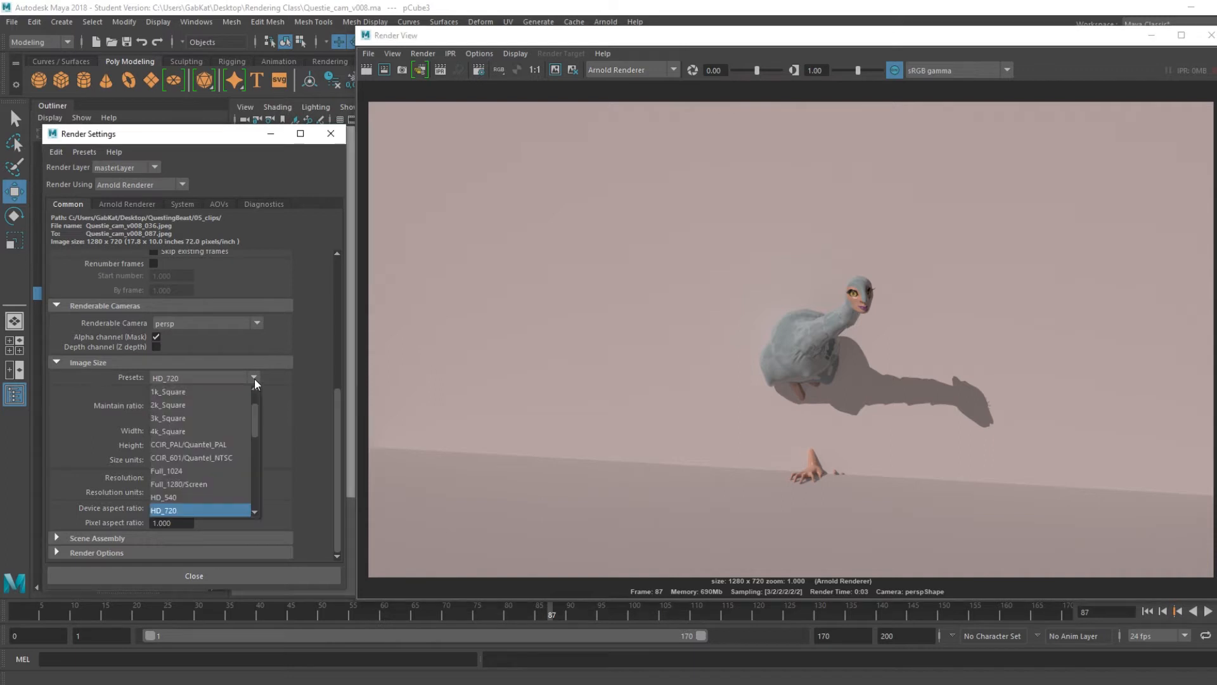
{"action": "left_click", "coordinate": [166, 495]}
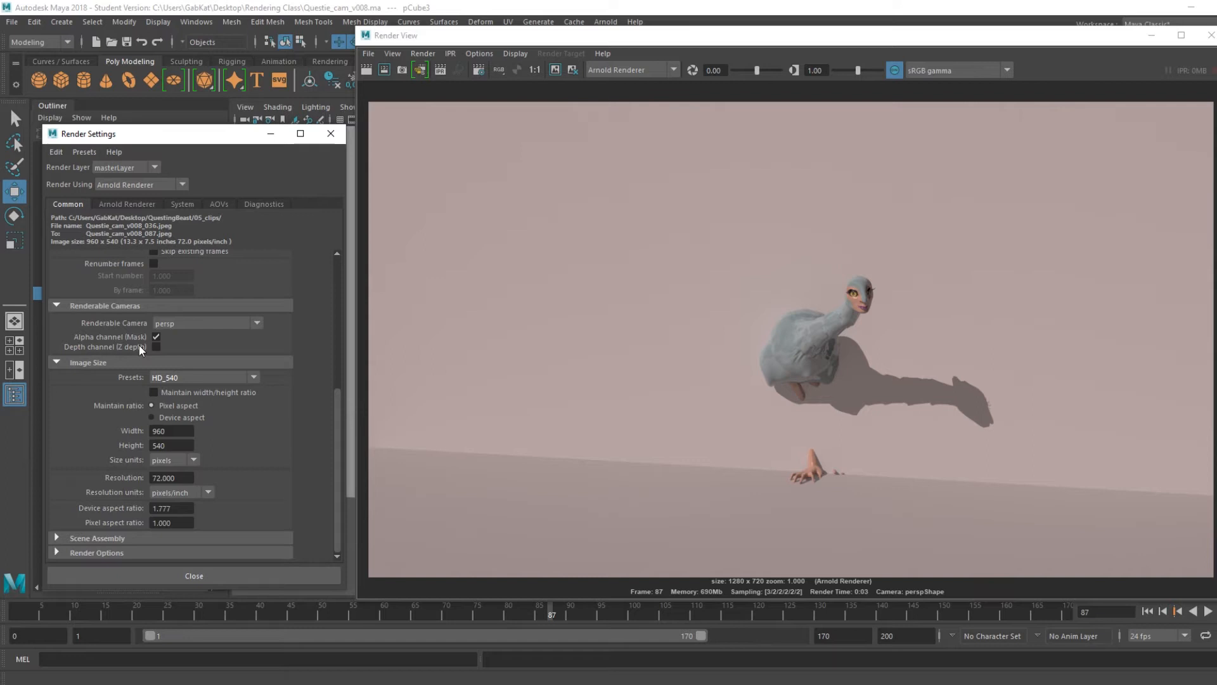
{"action": "left_click", "coordinate": [255, 379]}
{"action": "left_click", "coordinate": [180, 509]}
- Try the HD_1080 image size preset and return the setting to HD_720
{"action": "left_click", "coordinate": [255, 378]}
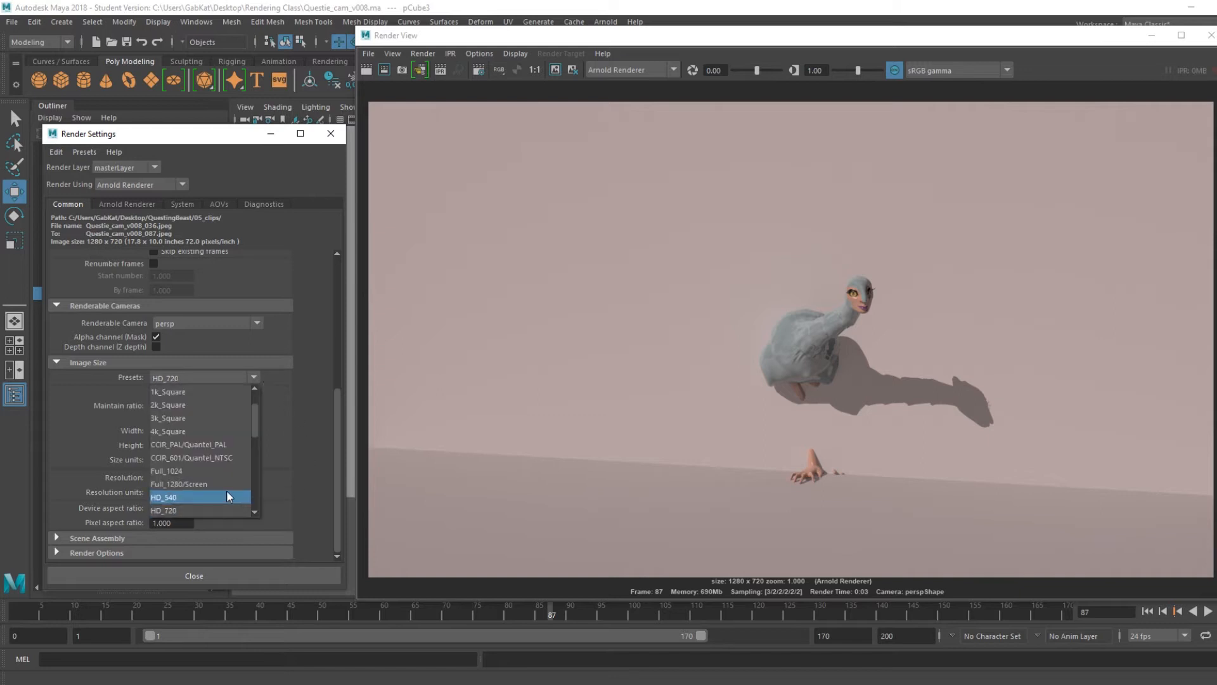
{"action": "scroll", "coordinate": [226, 496], "scroll_direction": "up", "scroll_amount": 1}
{"action": "left_click", "coordinate": [169, 446]}
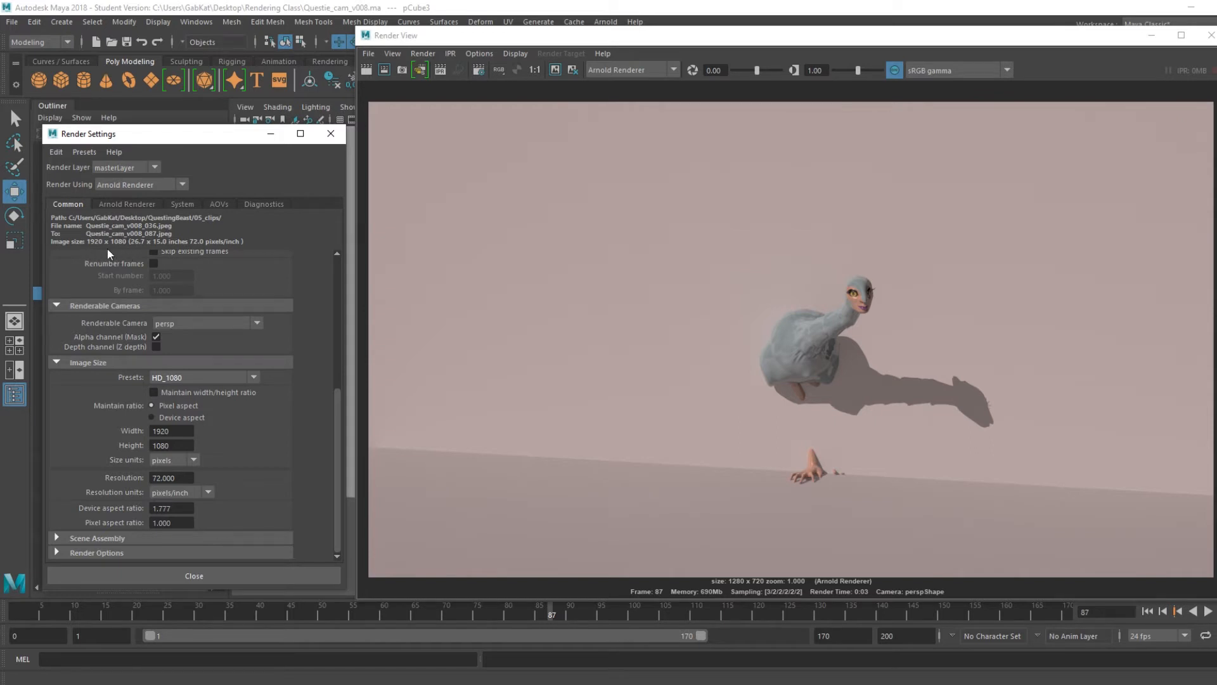
{"action": "left_click", "coordinate": [254, 377]}
{"action": "left_click", "coordinate": [157, 430]}
- Try the png and tif image formats for the file output and return the setting to jpeg
{"action": "scroll", "coordinate": [220, 448], "scroll_direction": "up", "scroll_amount": 5}
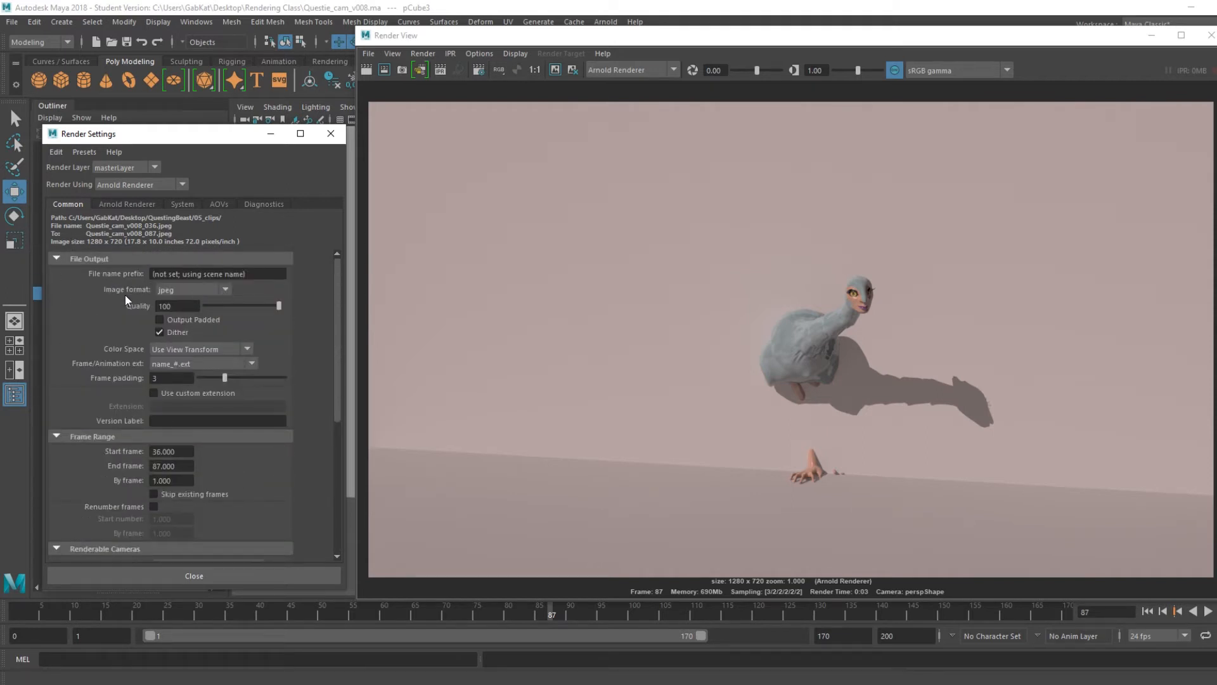
{"action": "left_click", "coordinate": [224, 291]}
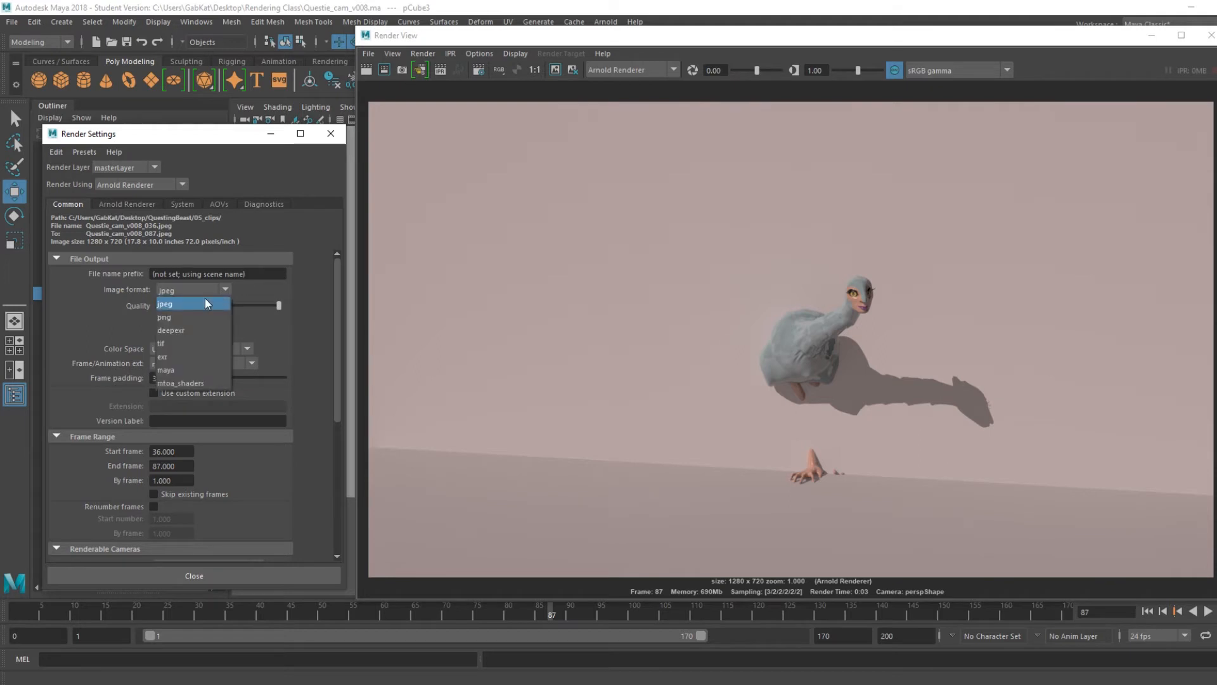
{"action": "left_click", "coordinate": [174, 317]}
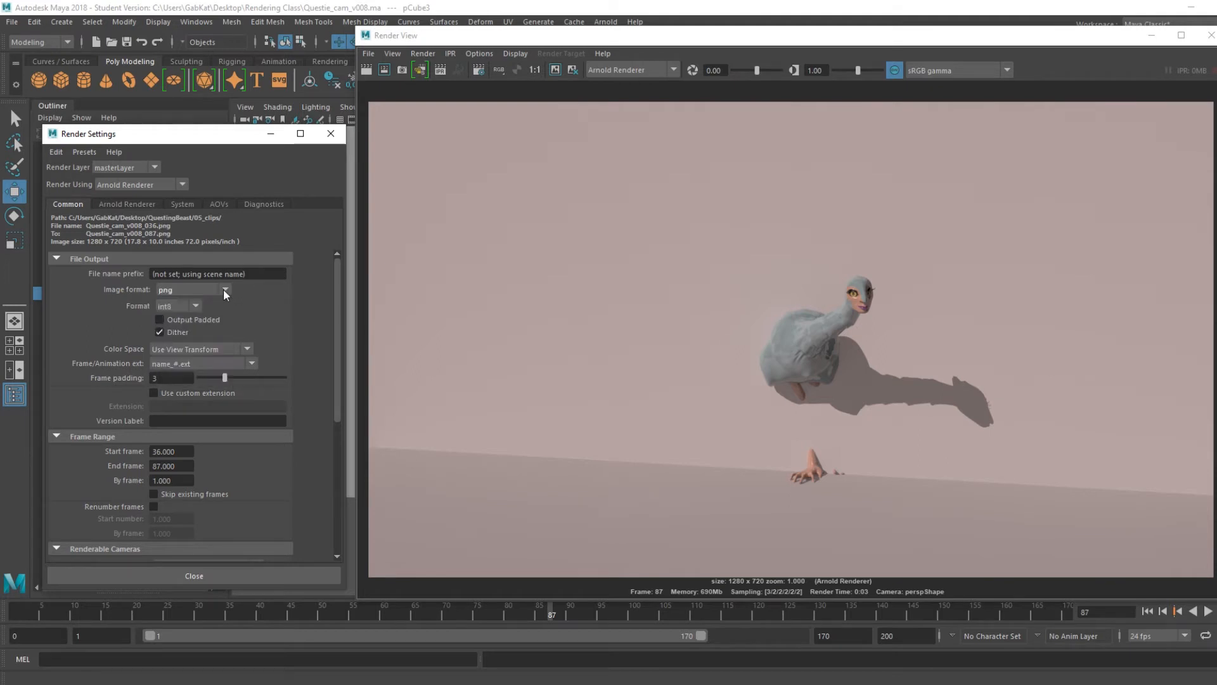
{"action": "left_click", "coordinate": [223, 287]}
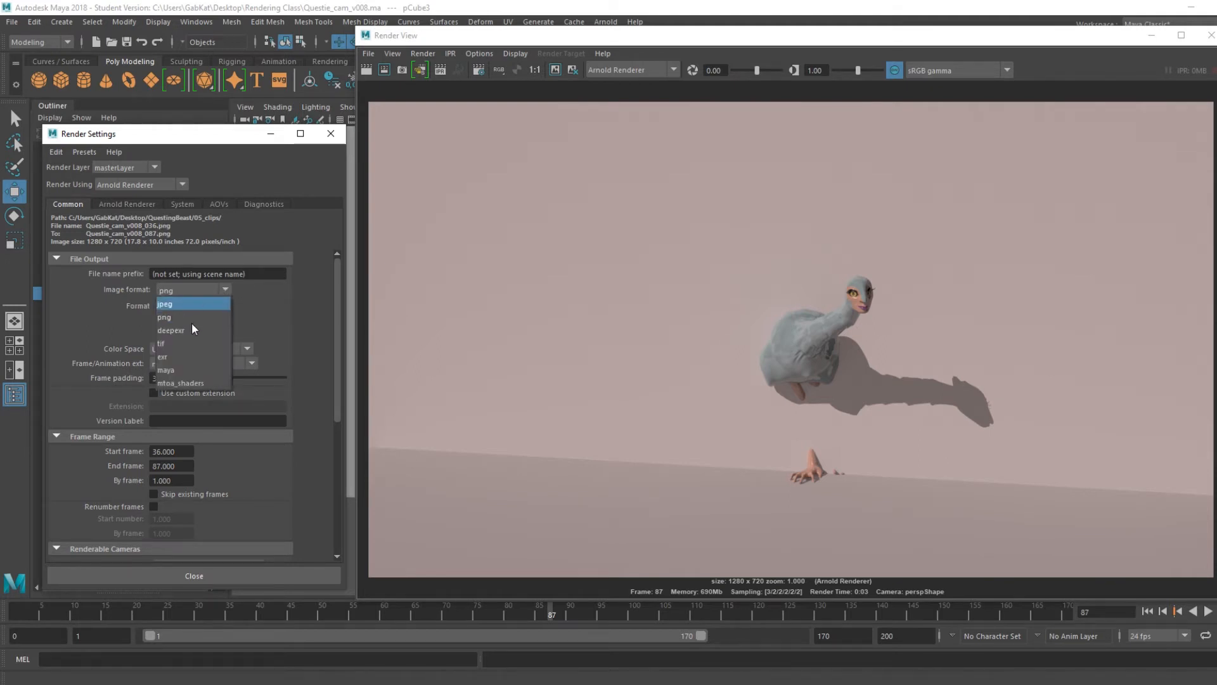
{"action": "left_click", "coordinate": [163, 343]}
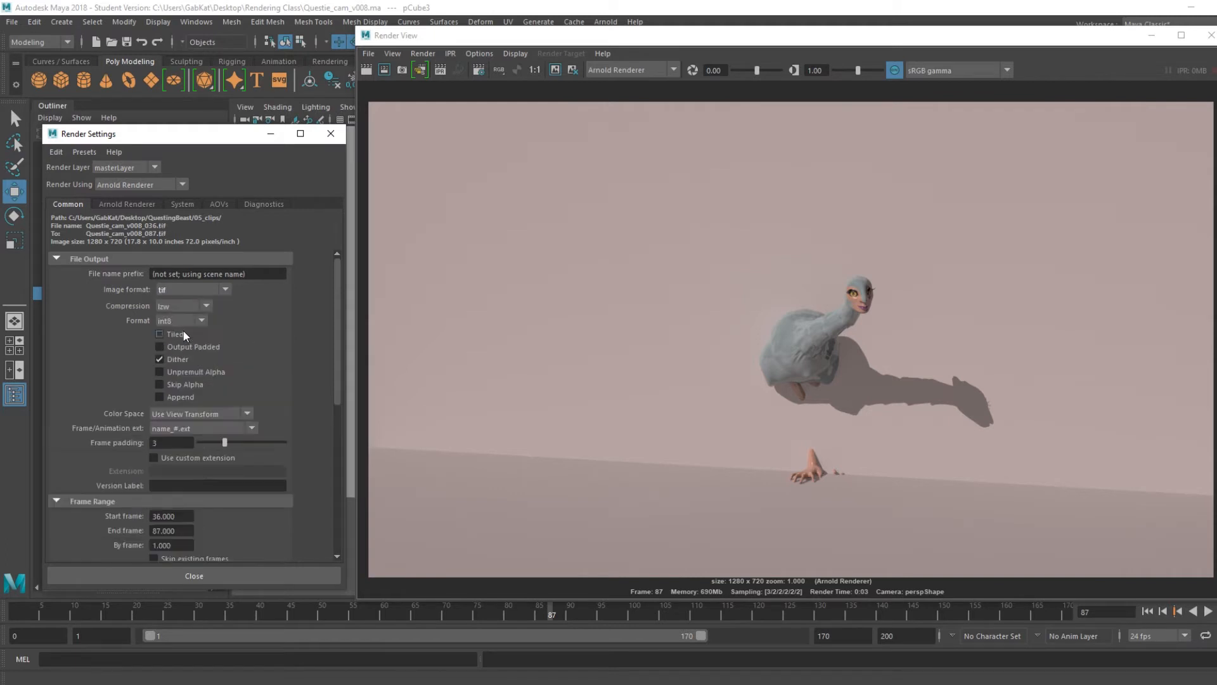
{"action": "left_click", "coordinate": [225, 290]}
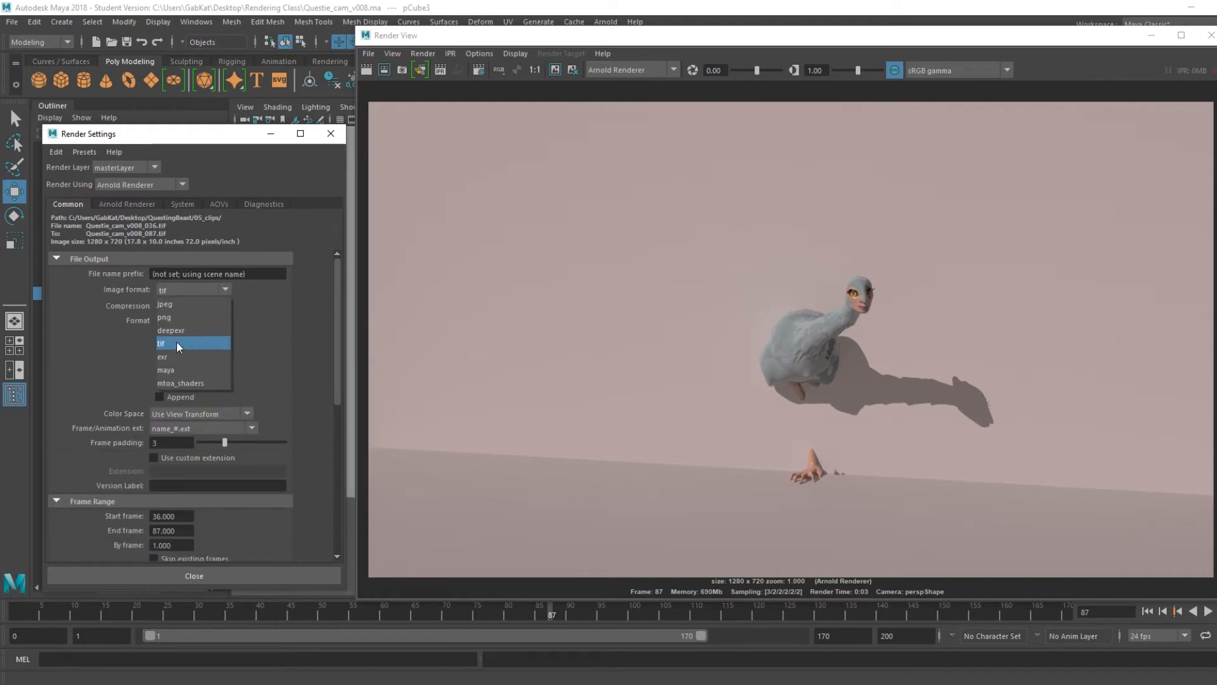
{"action": "left_click", "coordinate": [170, 305]}
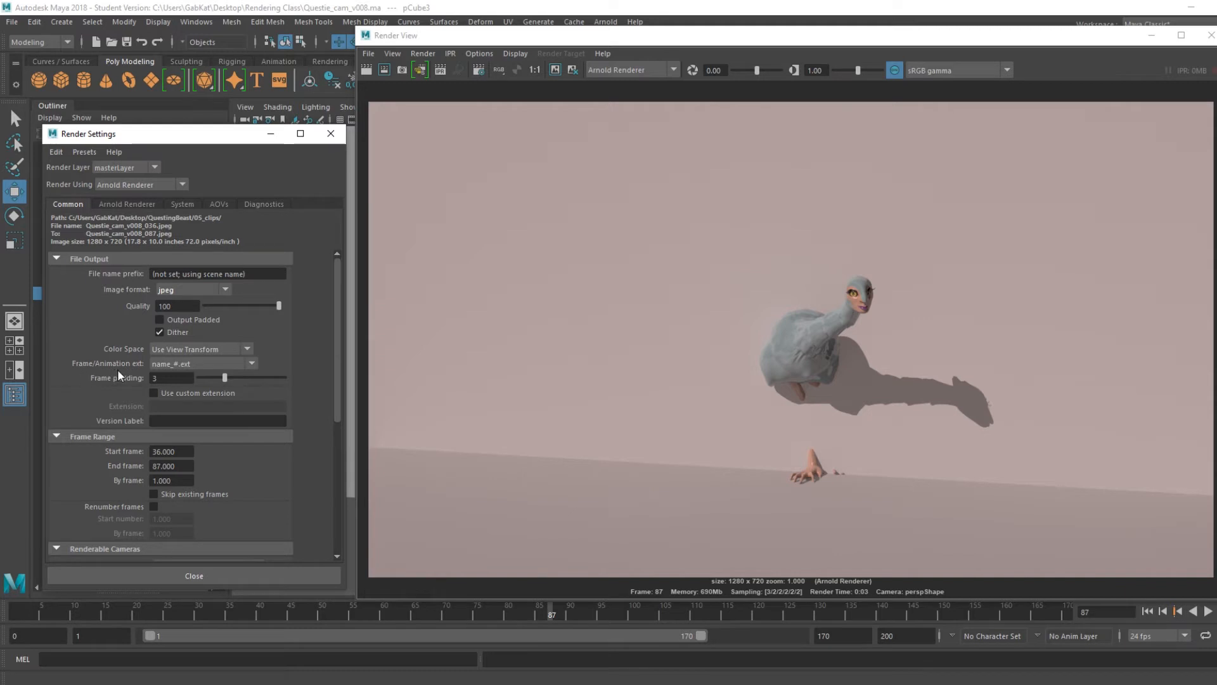
- Try the name (Single Frame) extension and a frame padding adjustment, returning them to name_#.ext and 3
{"action": "left_click", "coordinate": [253, 360]}
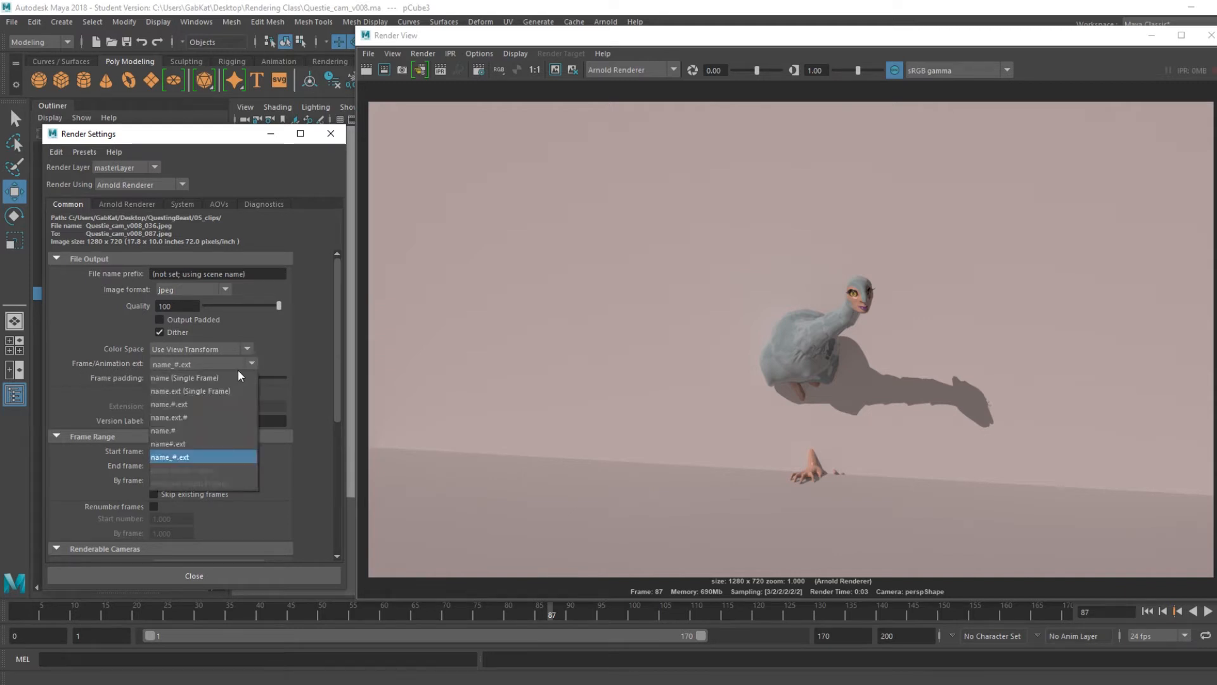
{"action": "left_click", "coordinate": [199, 382]}
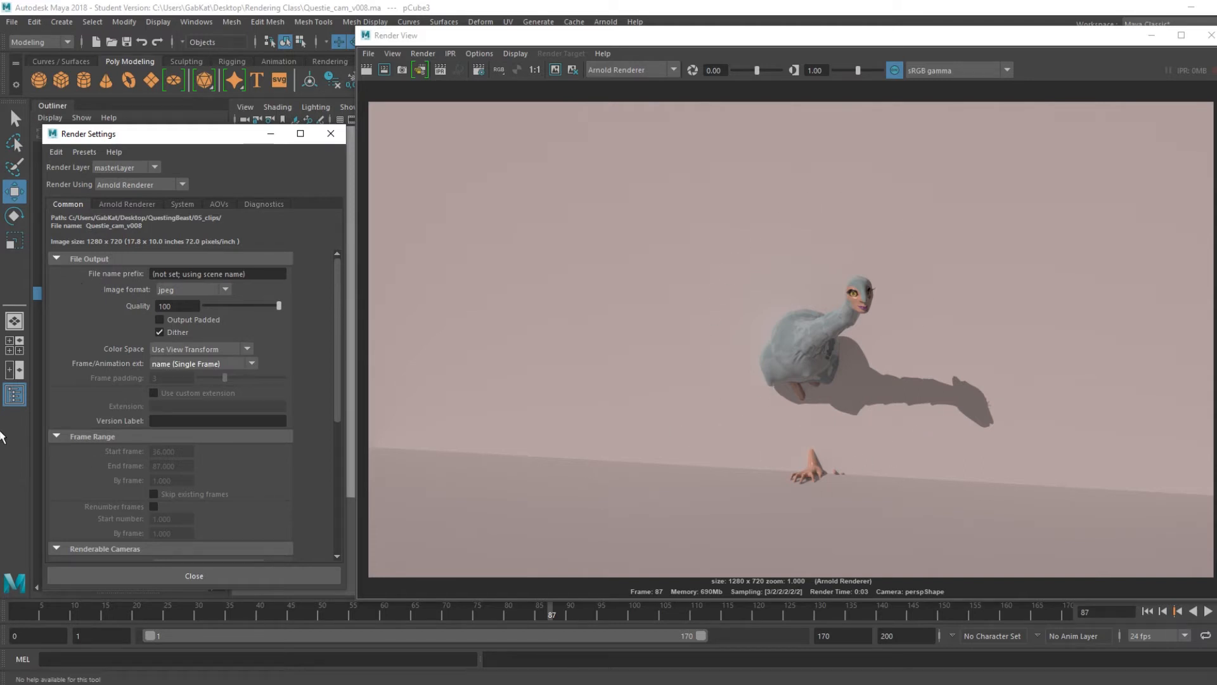
{"action": "left_click", "coordinate": [244, 367]}
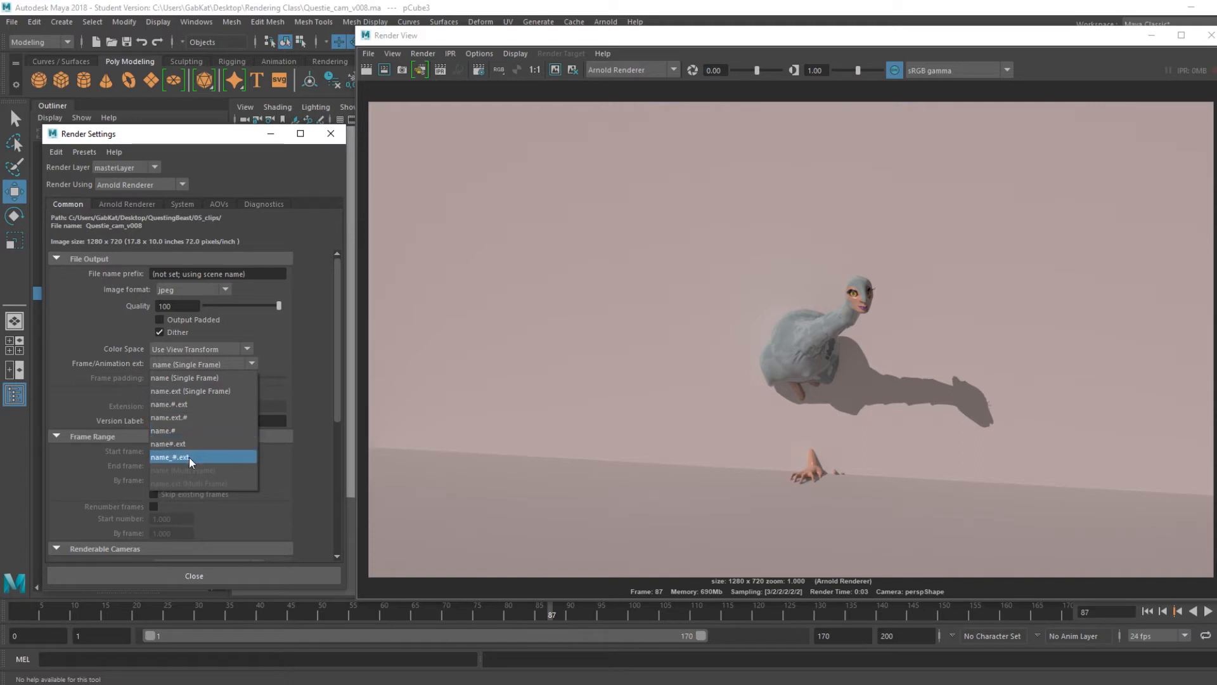
{"action": "left_click", "coordinate": [155, 456]}
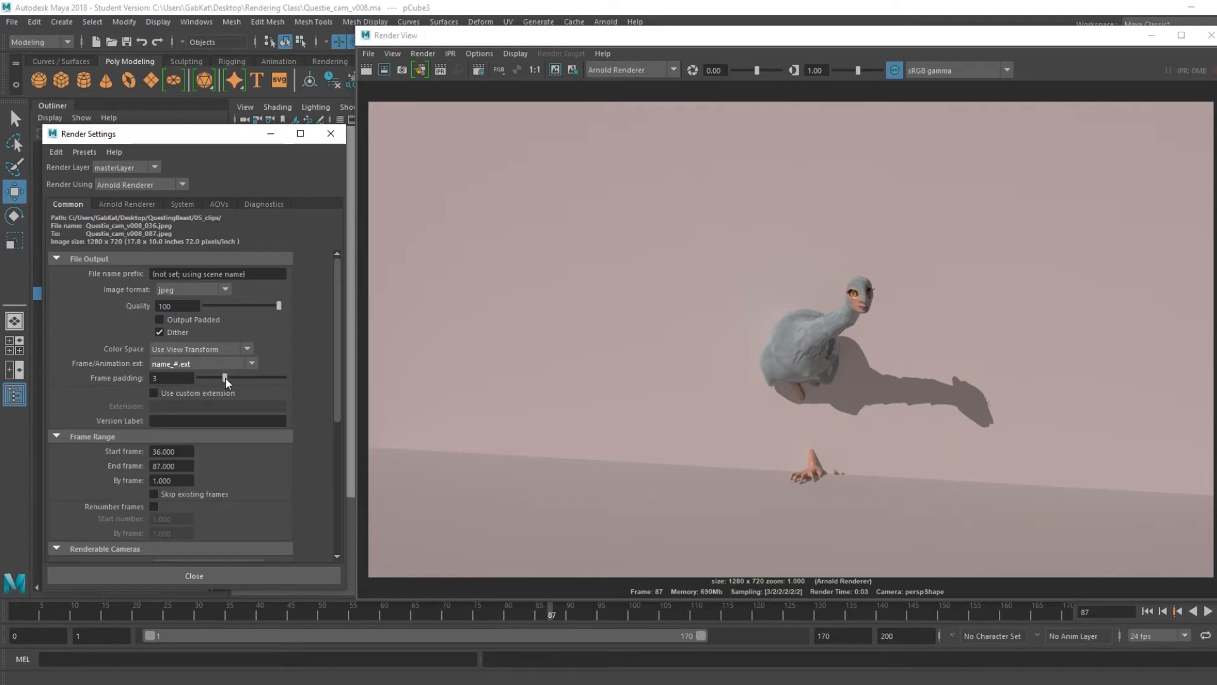
{"action": "left_click_drag", "start_coordinate": [227, 378], "coordinate": [235, 379]}
{"action": "left_click_drag", "start_coordinate": [235, 378], "coordinate": [231, 381]}
- Set the frame/animation extension to name (Single Frame) in the render settings' file output
{"action": "scroll", "coordinate": [178, 409], "scroll_direction": "down", "scroll_amount": 3}
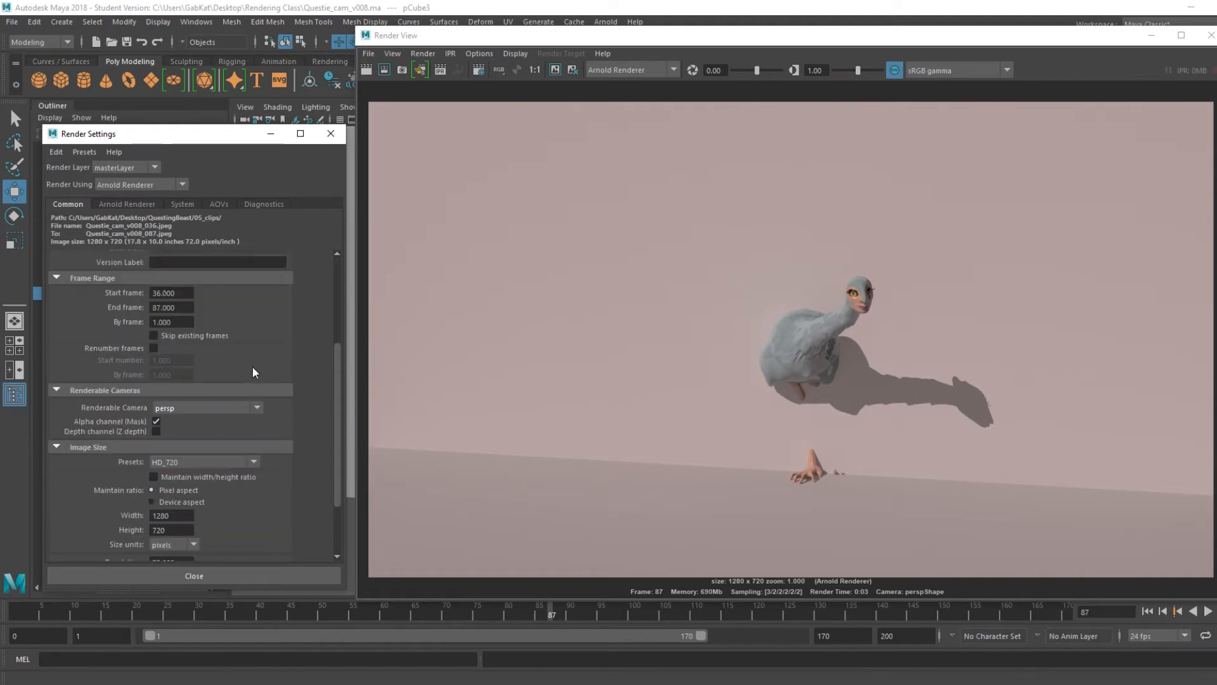
{"action": "scroll", "coordinate": [266, 361], "scroll_direction": "down", "scroll_amount": 2}
{"action": "scroll", "coordinate": [286, 380], "scroll_direction": "up", "scroll_amount": 5}
{"action": "scroll", "coordinate": [138, 341], "scroll_direction": "down", "scroll_amount": 5}
{"action": "scroll", "coordinate": [127, 327], "scroll_direction": "up", "scroll_amount": 4}
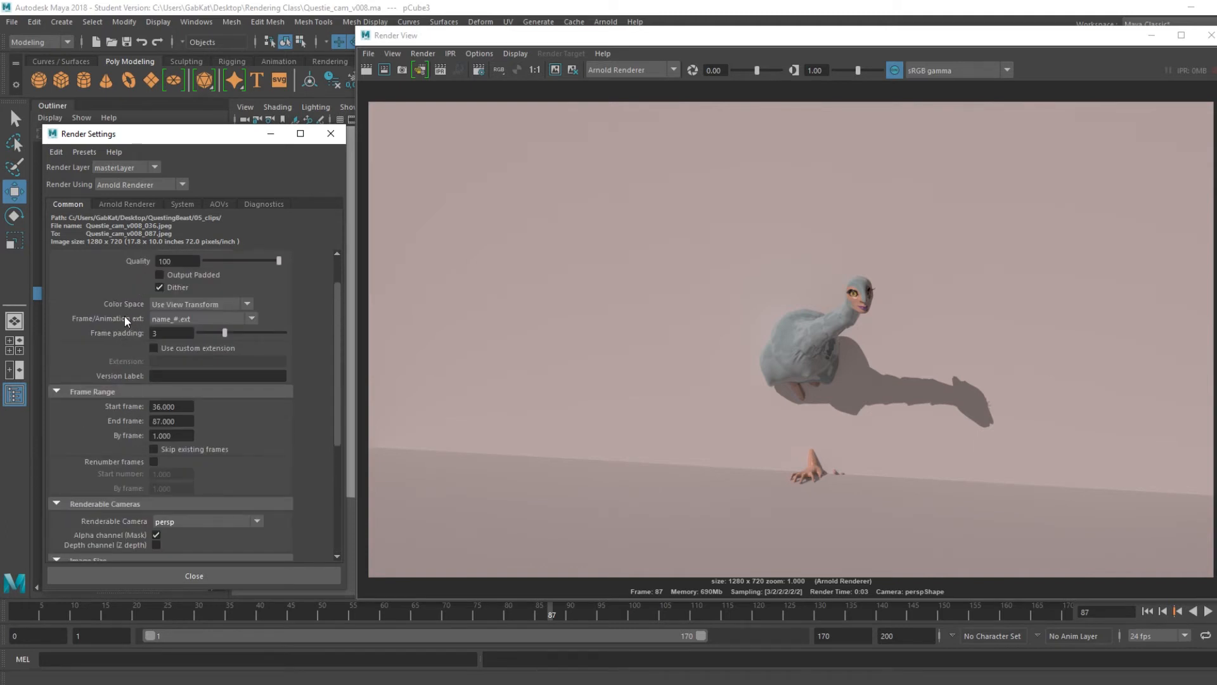
{"action": "scroll", "coordinate": [114, 336], "scroll_direction": "up", "scroll_amount": 1}
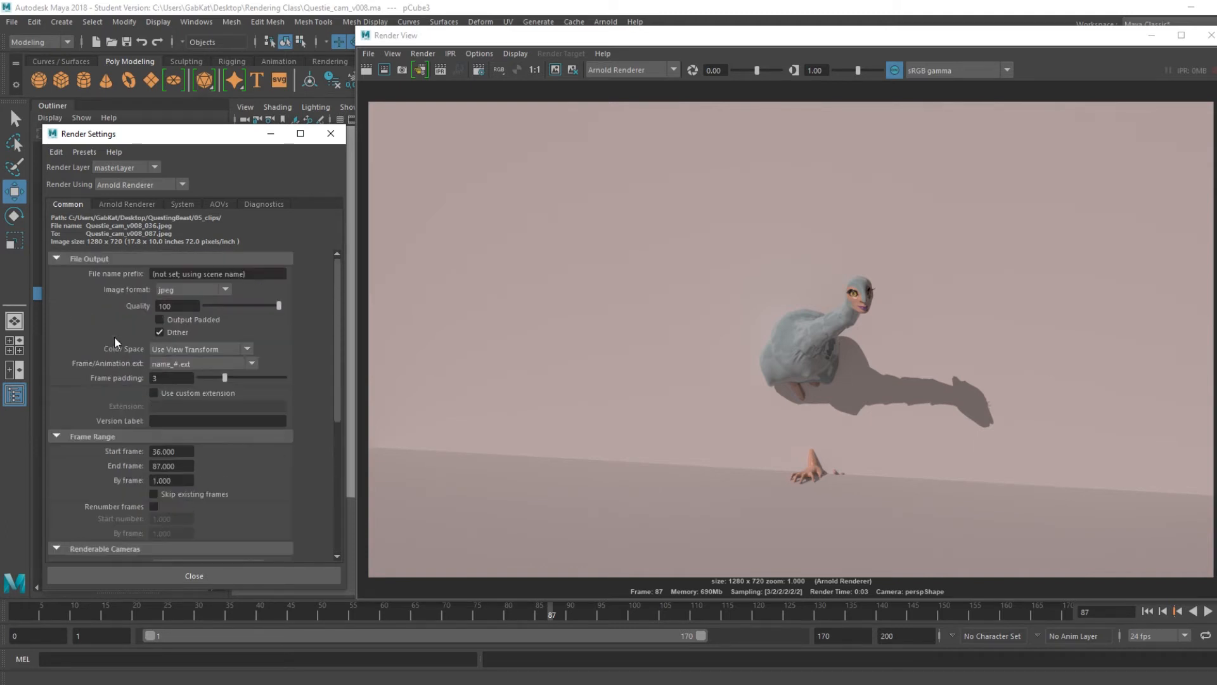
{"action": "left_click", "coordinate": [252, 363]}
{"action": "left_click", "coordinate": [210, 379]}
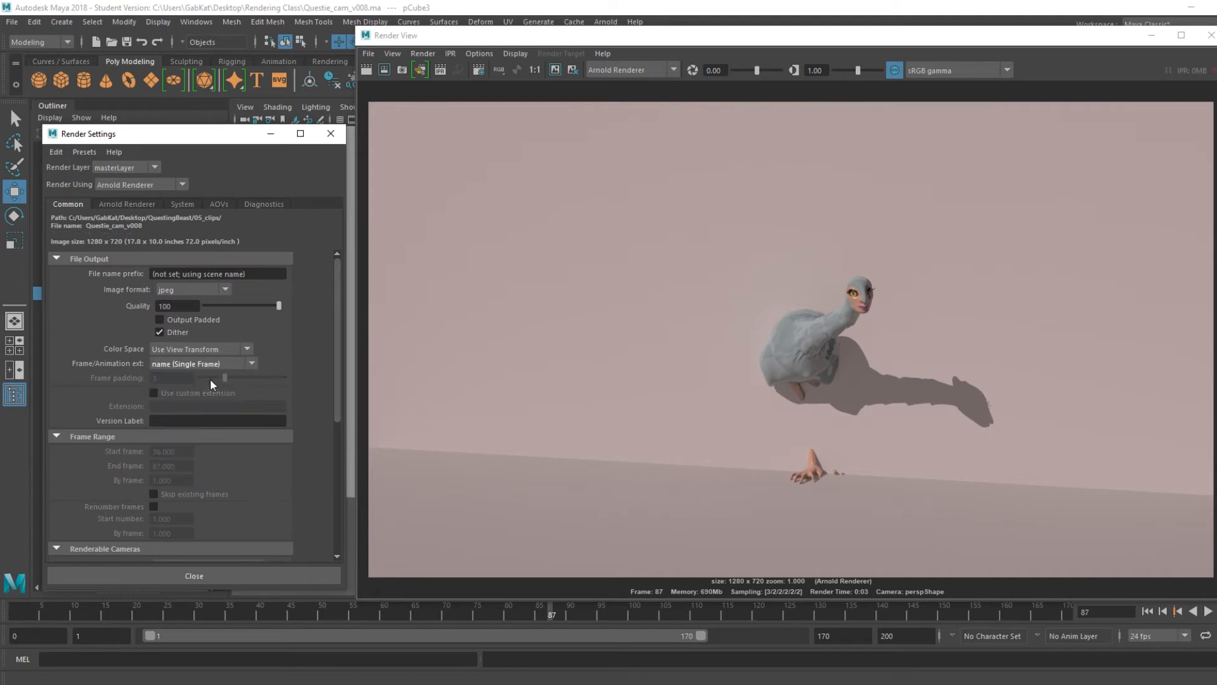
{"action": "scroll", "coordinate": [201, 453], "scroll_direction": "down", "scroll_amount": 4}
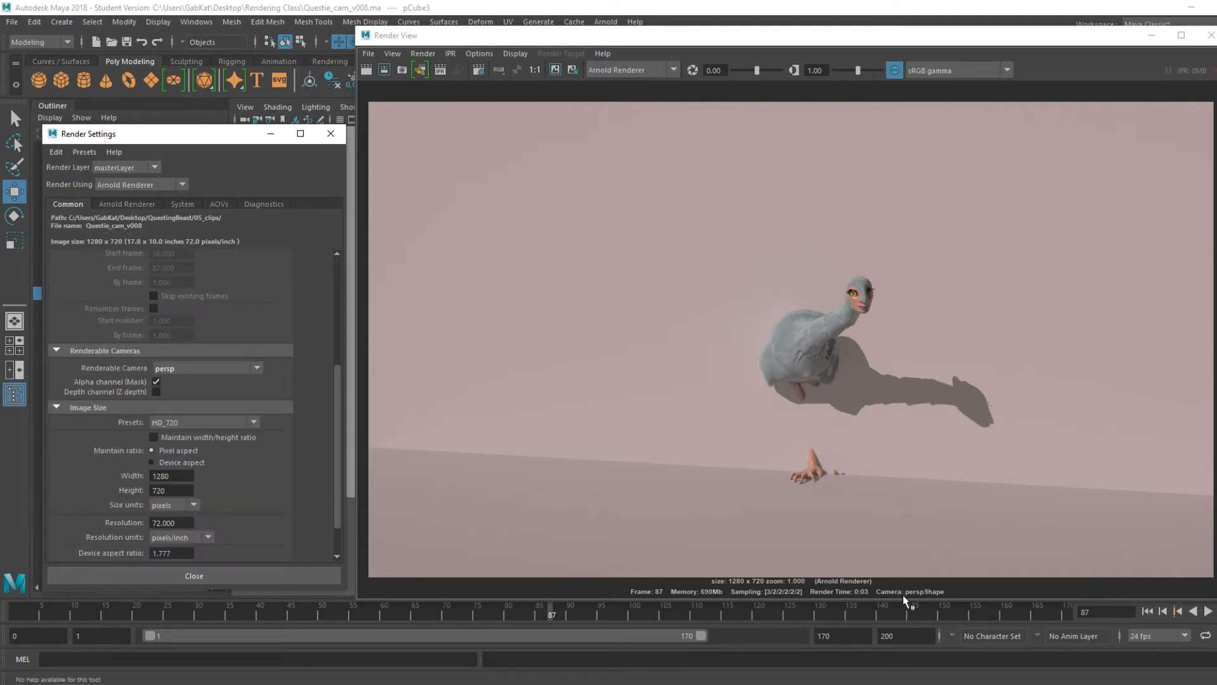
{"action": "scroll", "coordinate": [210, 504], "scroll_direction": "down", "scroll_amount": 2}
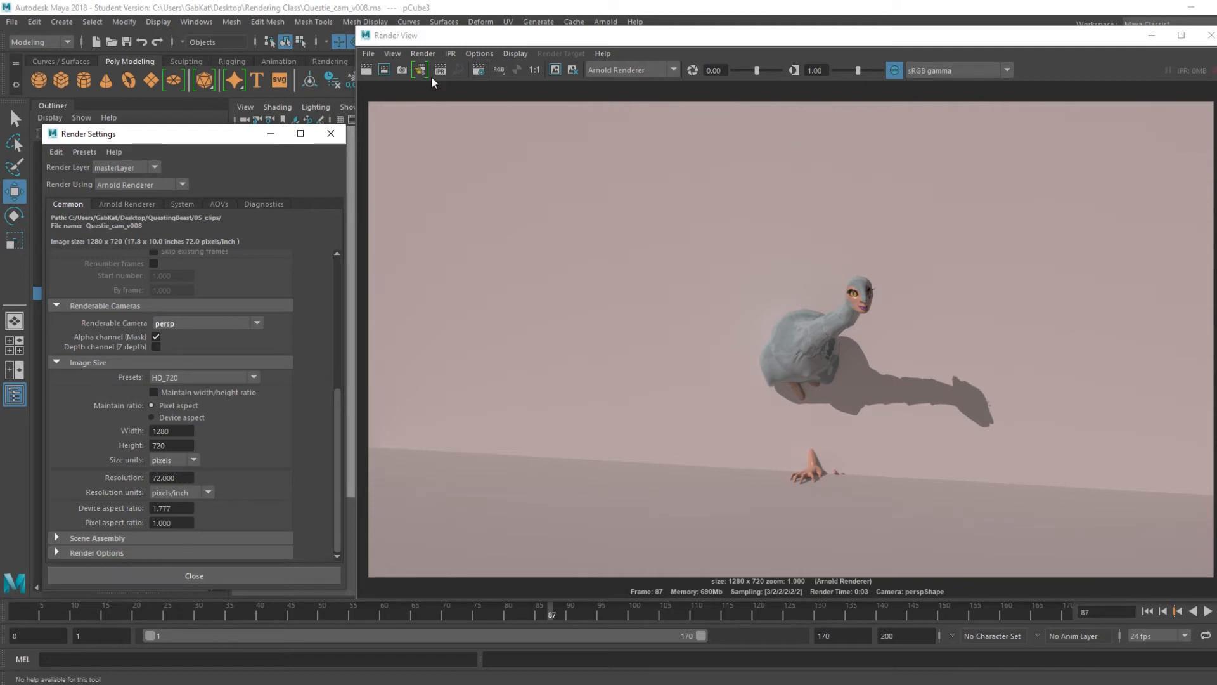
- Set the Render Sequence alternate output location to the Rendering Class\02_stills folder and render the frame there
{"action": "left_click", "coordinate": [423, 54]}
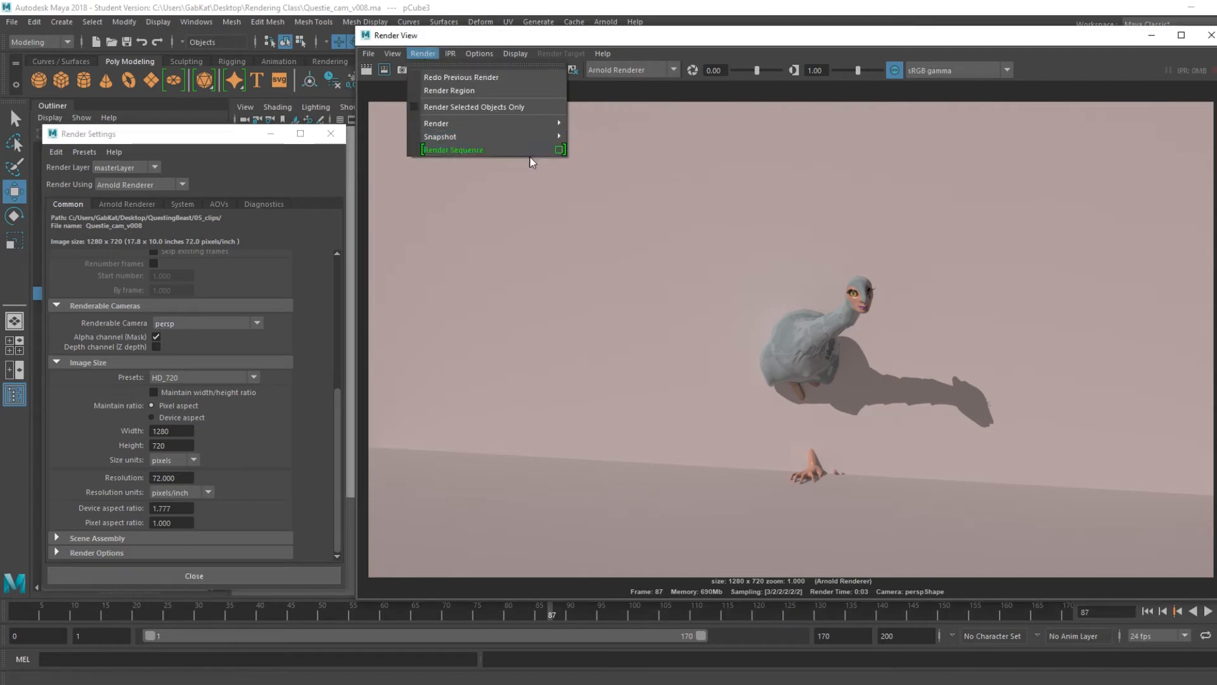
{"action": "left_click", "coordinate": [559, 150]}
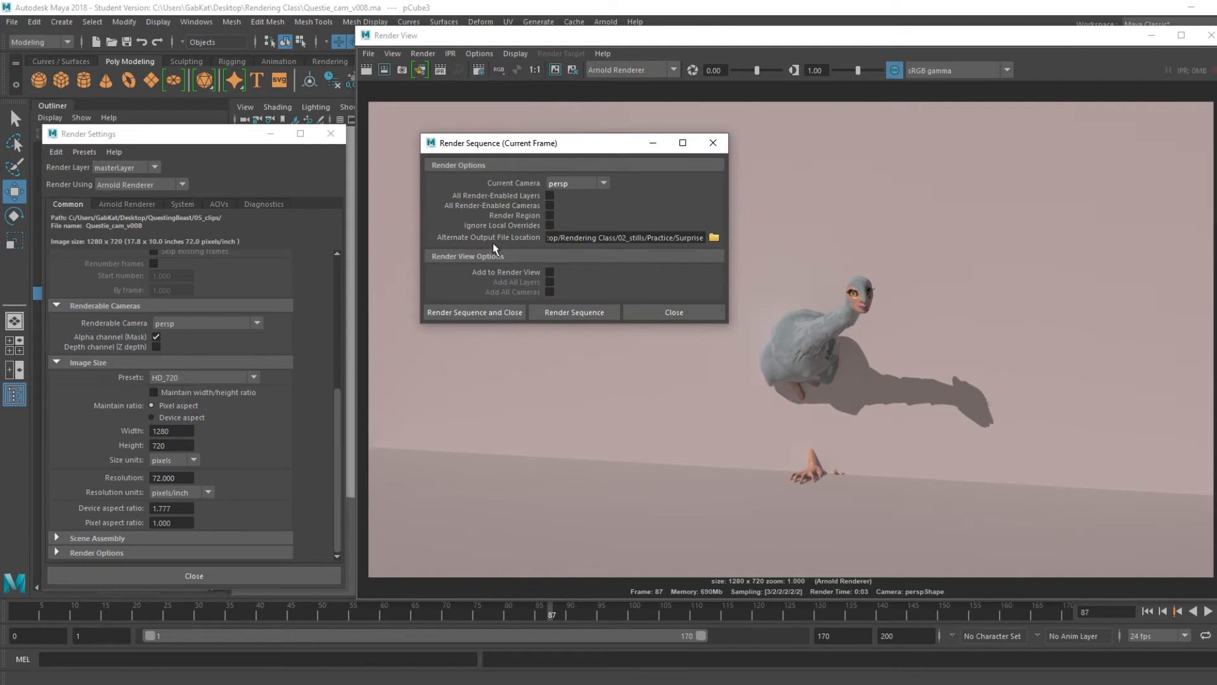
{"action": "left_click", "coordinate": [715, 238]}
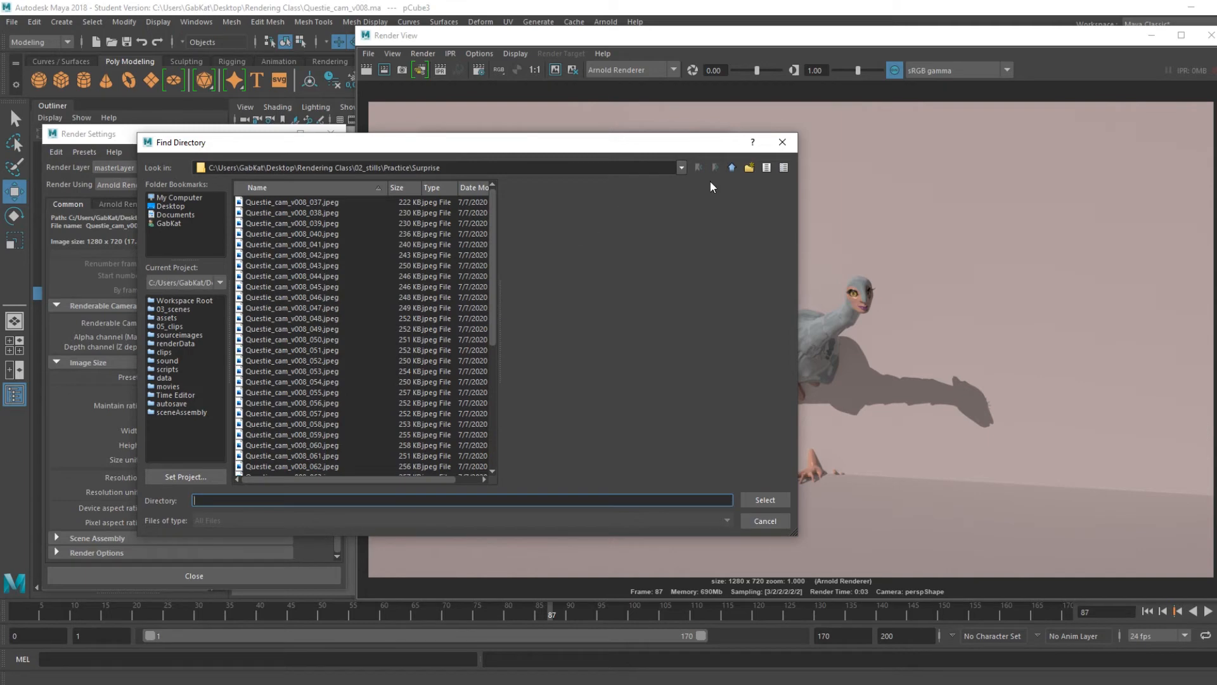
{"action": "left_click_drag", "start_coordinate": [384, 167], "coordinate": [532, 169]}
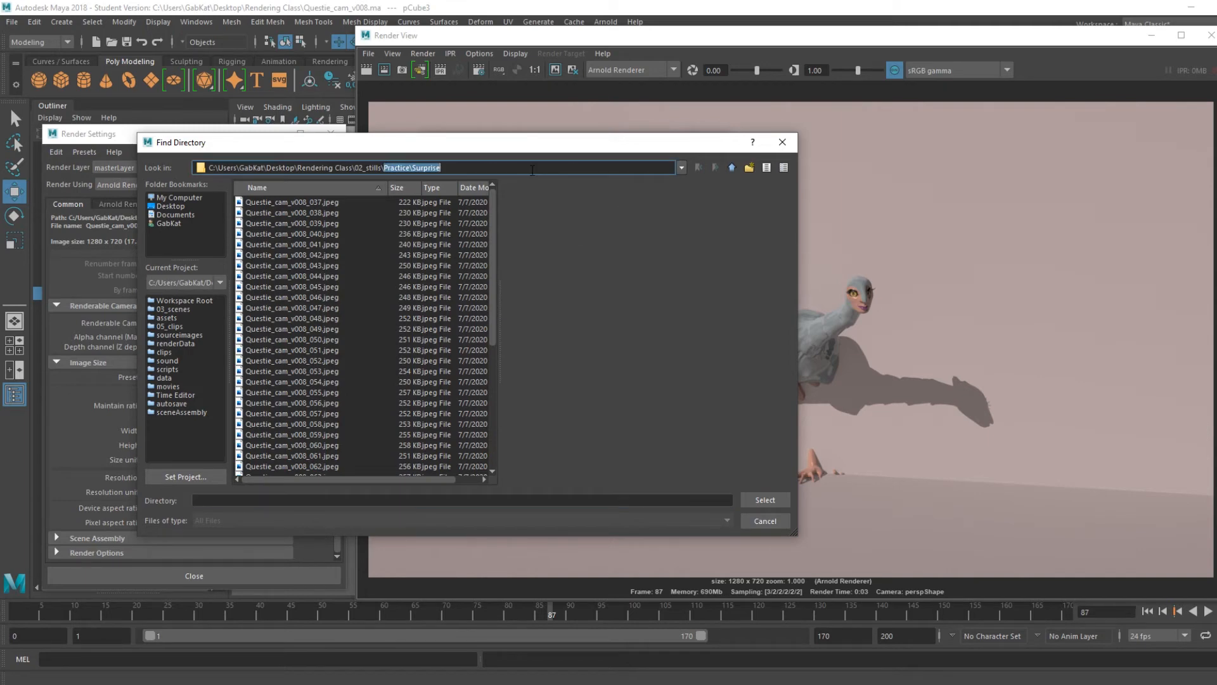
{"action": "key", "text": "BackSpace"}
{"action": "key", "text": "BackSpace"}
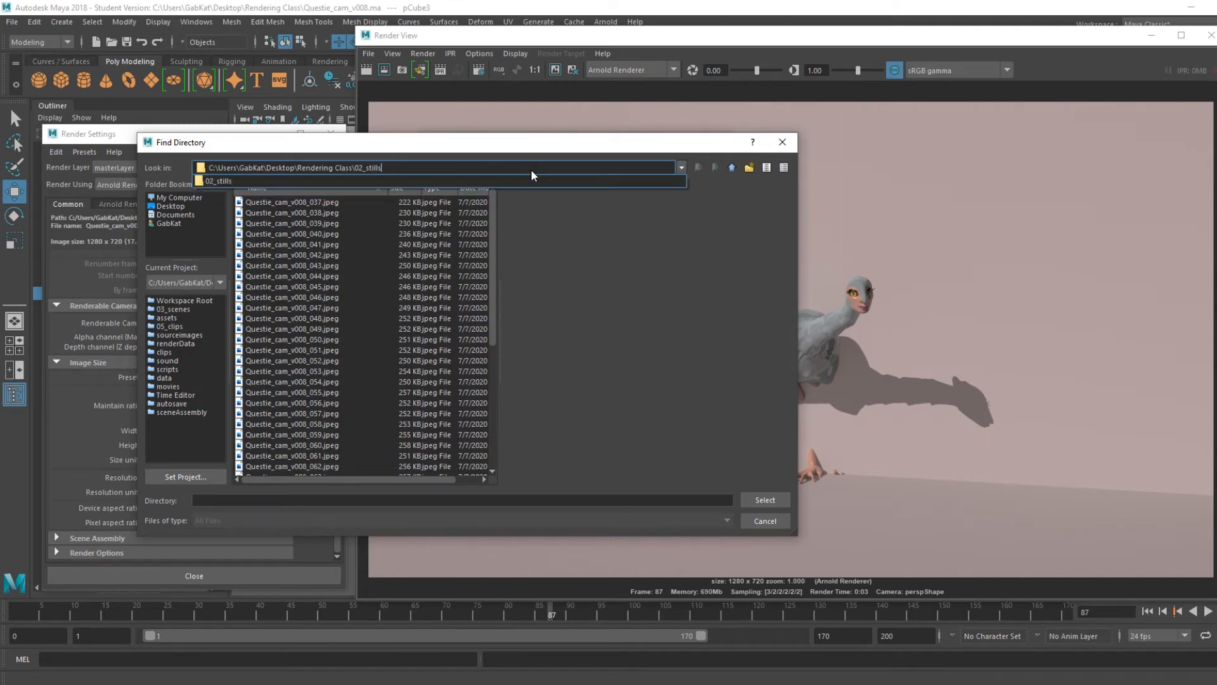
{"action": "left_click", "coordinate": [341, 180]}
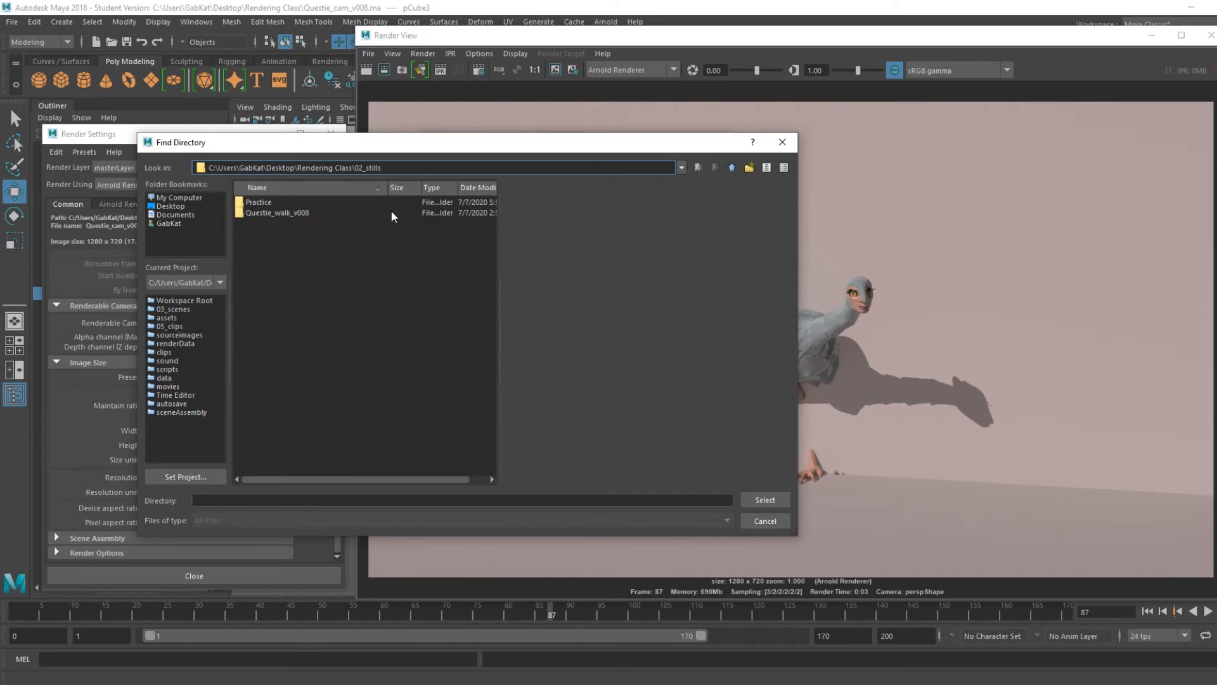
{"action": "left_click", "coordinate": [419, 453]}
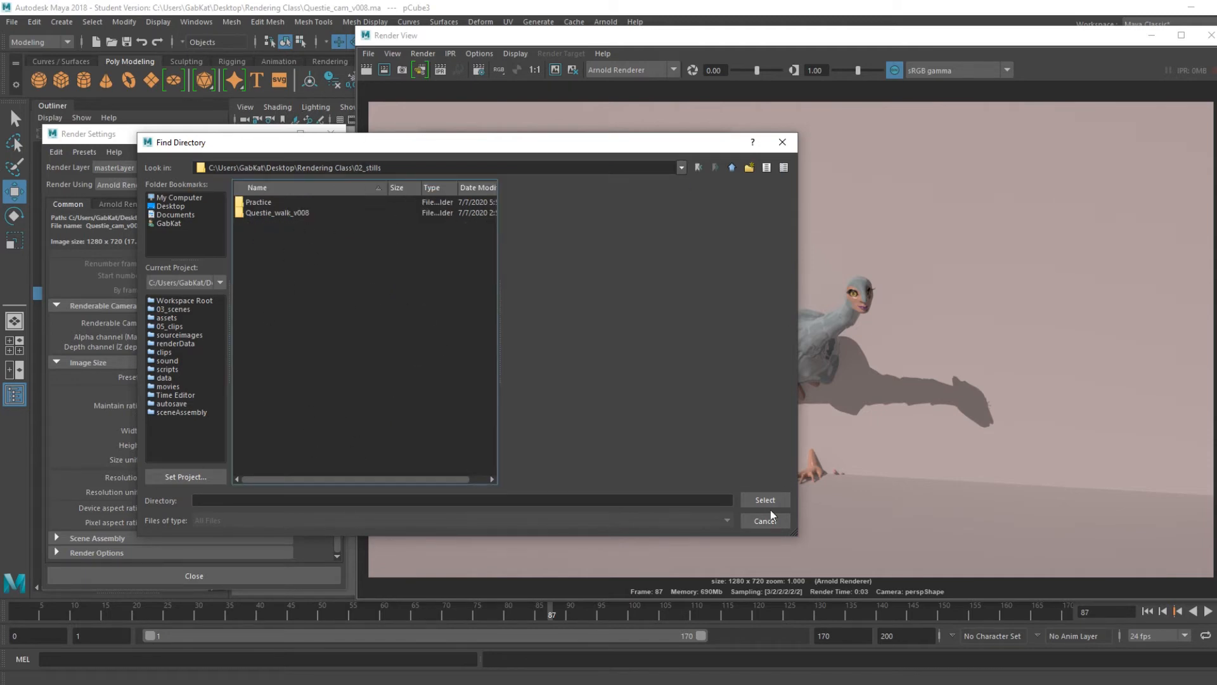
{"action": "left_click", "coordinate": [768, 502]}
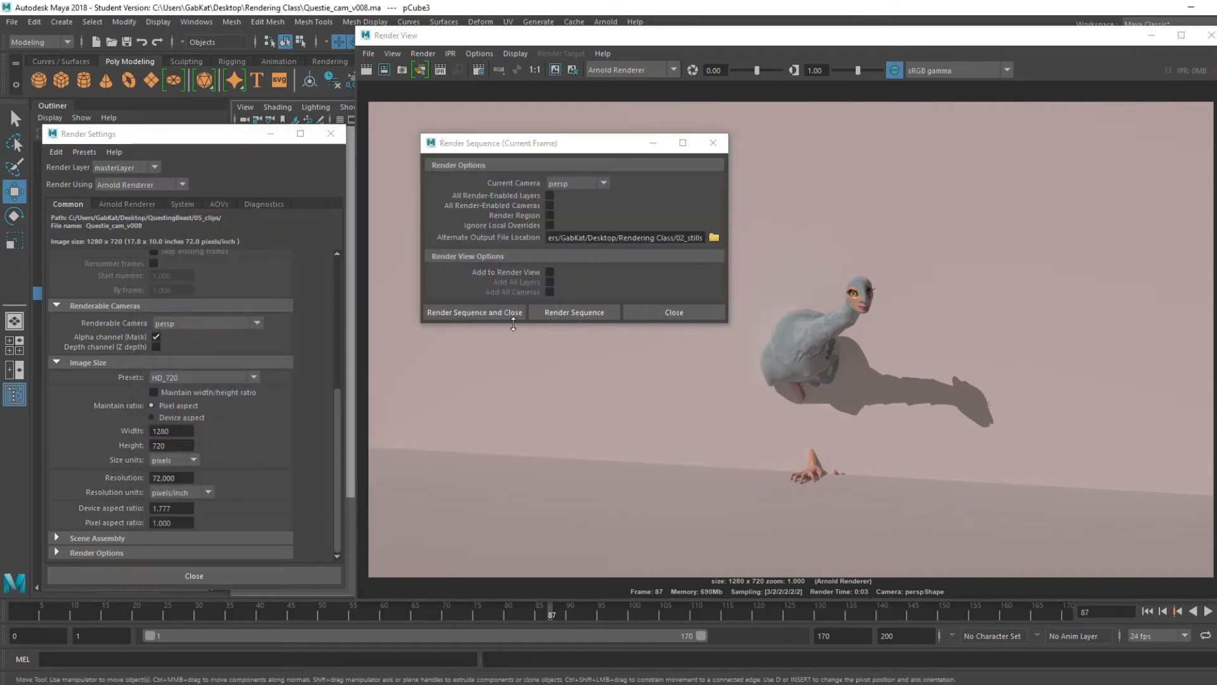
{"action": "left_click", "coordinate": [582, 315]}
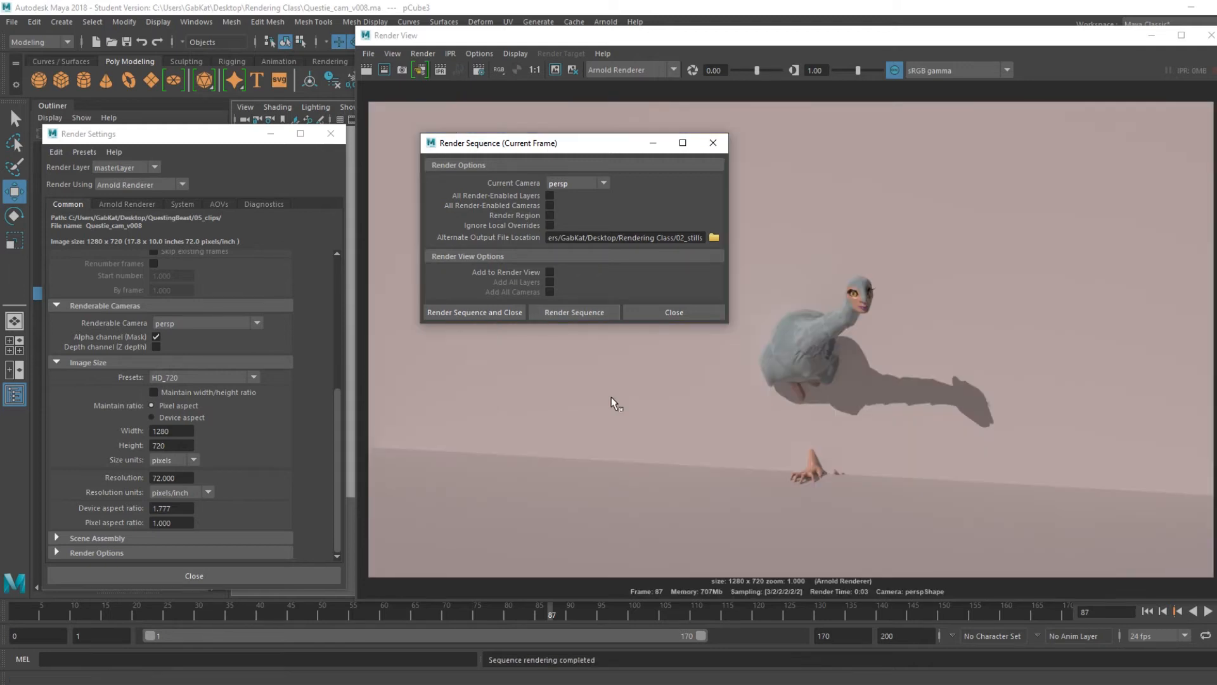
{"action": "left_click", "coordinate": [659, 313]}
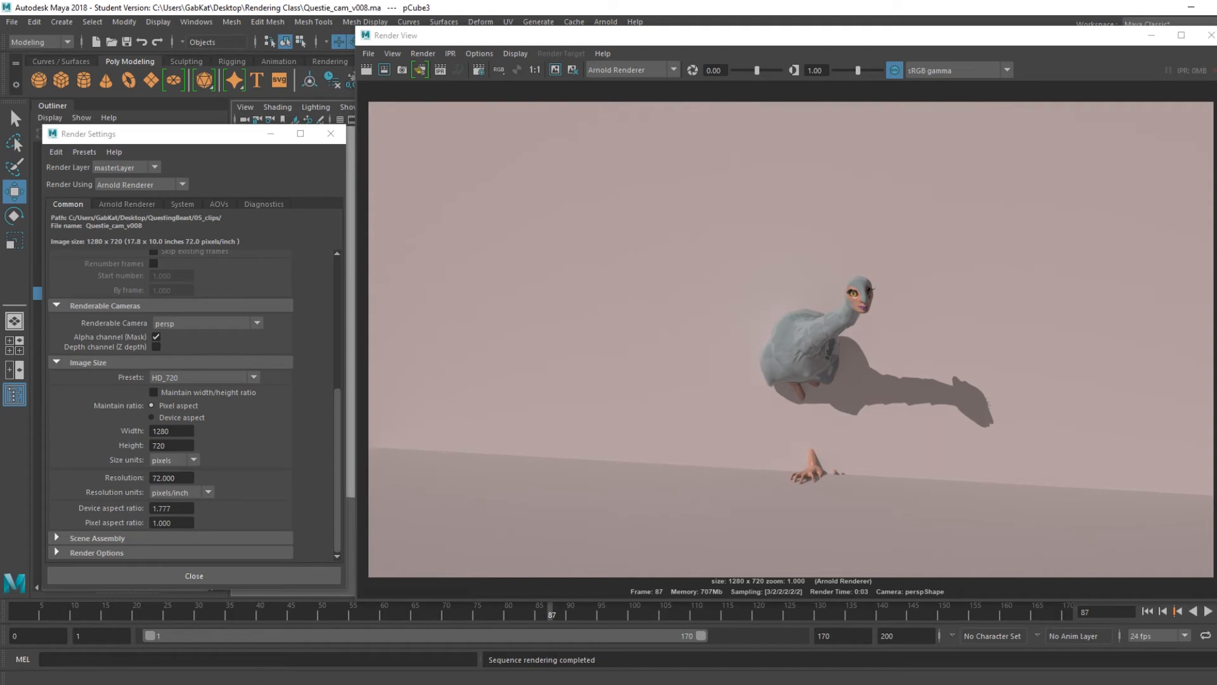
- Switch to File Explorer and view the rendered image Questie_cam_v008.jpg in the 02_stills folder
{"action": "mouse_move", "coordinate": [310, 676]}
{"action": "left_click", "coordinate": [208, 664]}
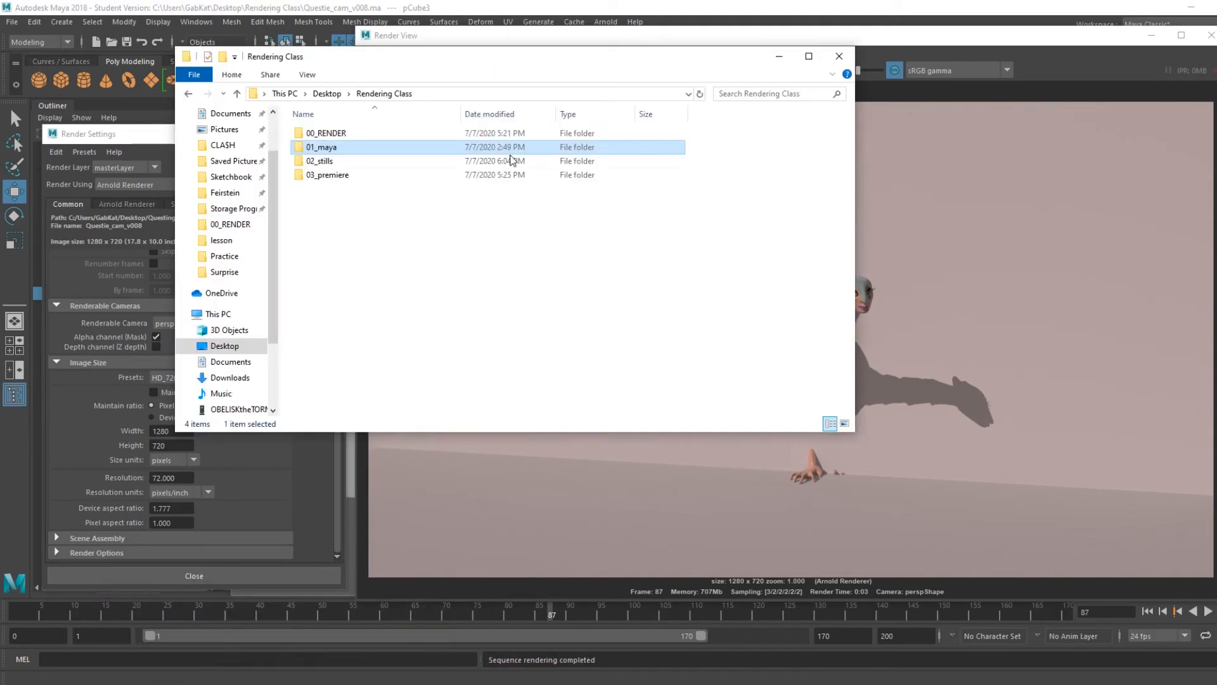
{"action": "double_click", "coordinate": [318, 161]}
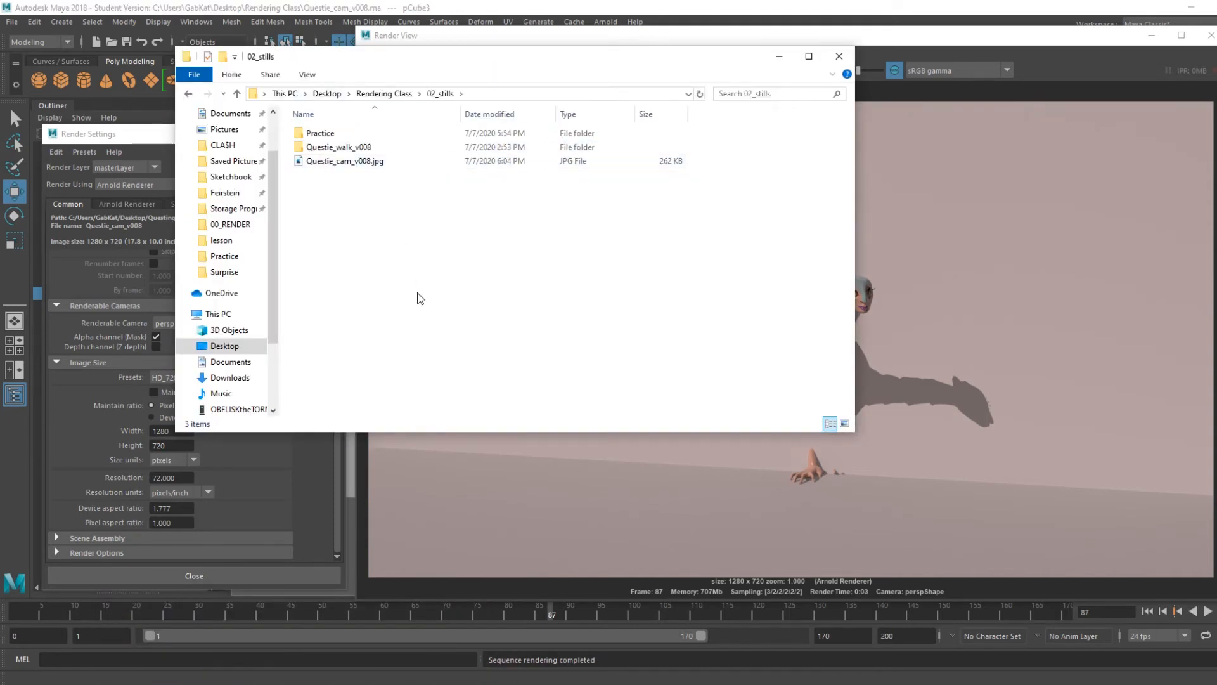
{"action": "double_click", "coordinate": [331, 168]}
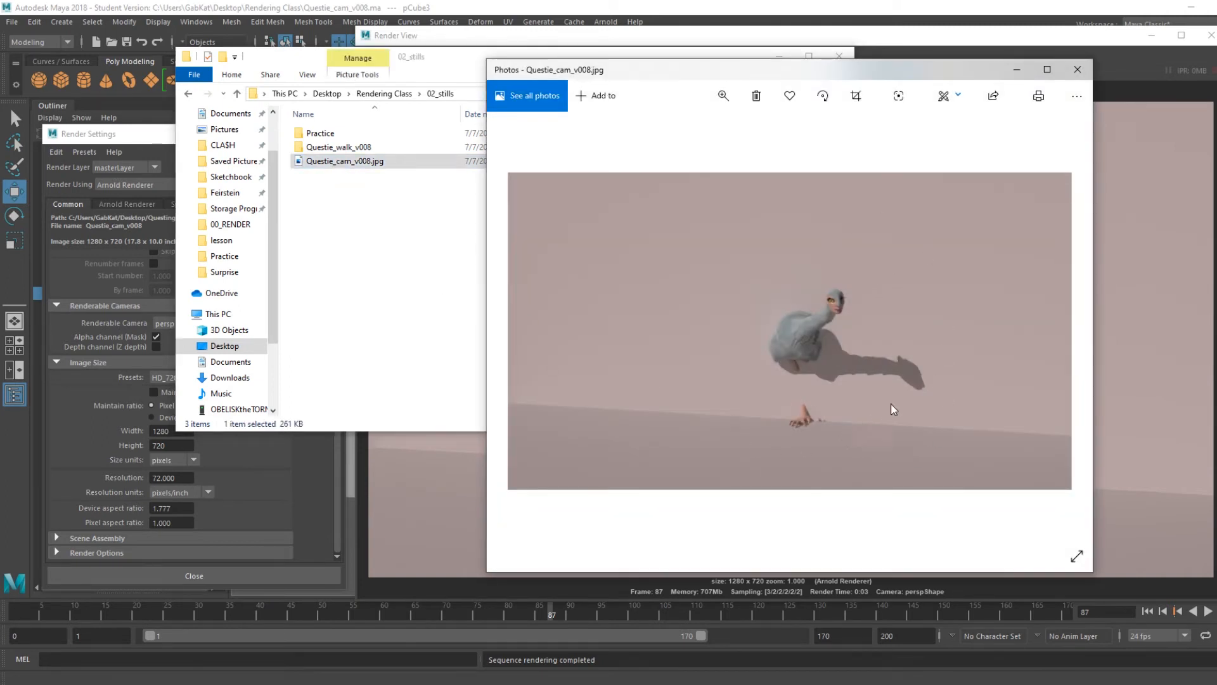
{"action": "left_click", "coordinate": [1078, 74]}
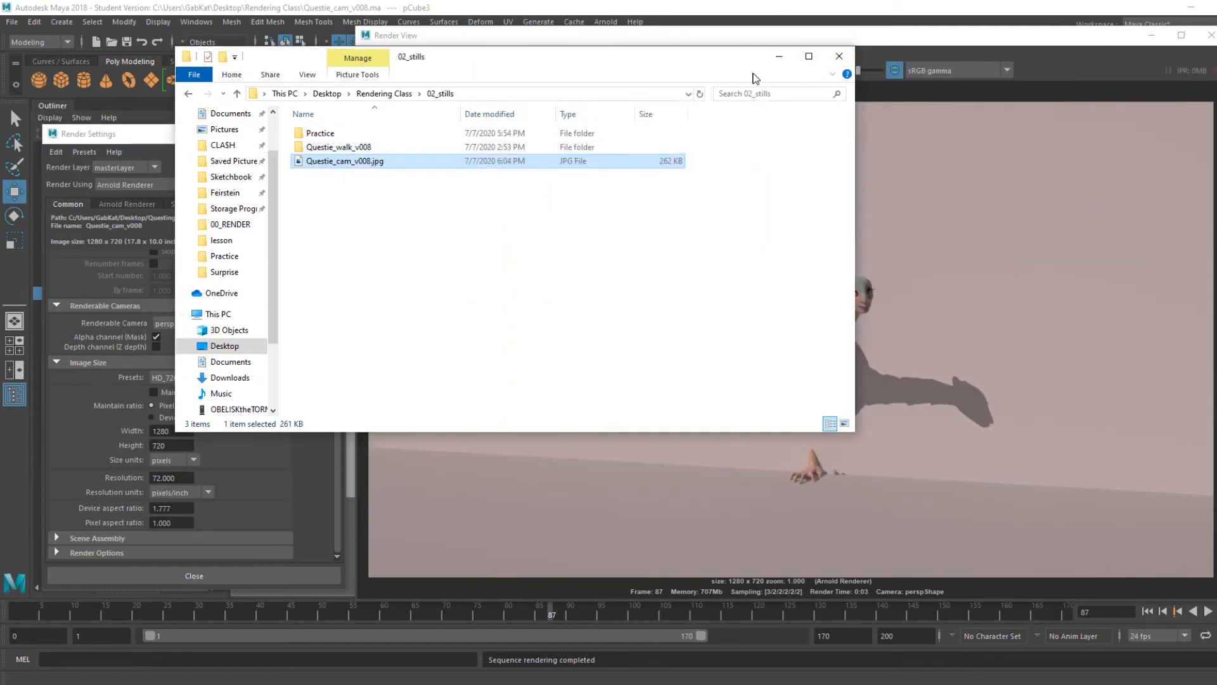
{"action": "left_click", "coordinate": [771, 56]}
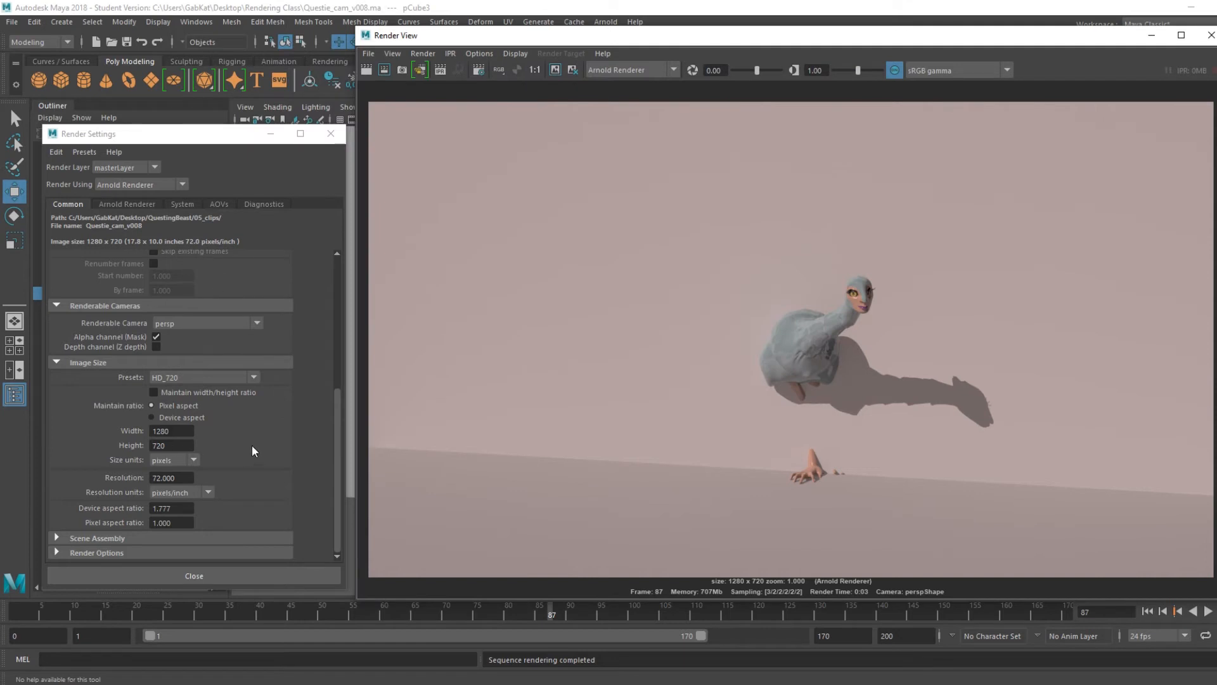
- Set the frame/animation extension to name_#.ext for rendering a numbered image sequence
{"action": "scroll", "coordinate": [252, 393], "scroll_direction": "up", "scroll_amount": 6}
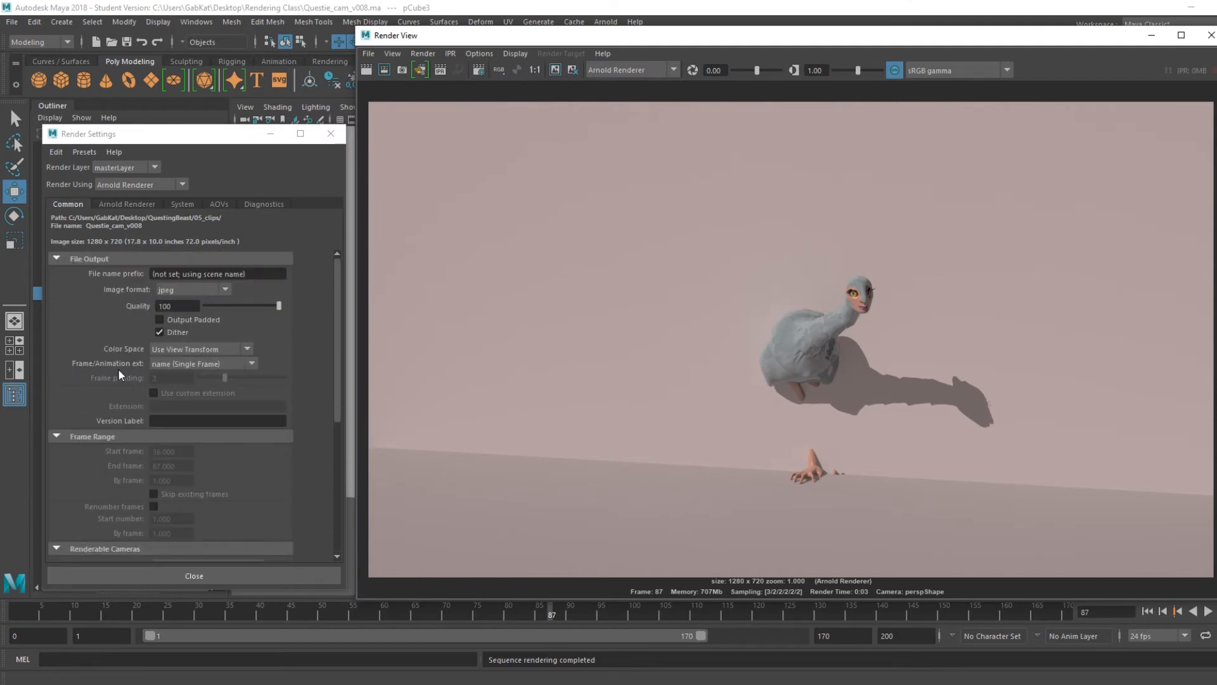
{"action": "left_click", "coordinate": [251, 364]}
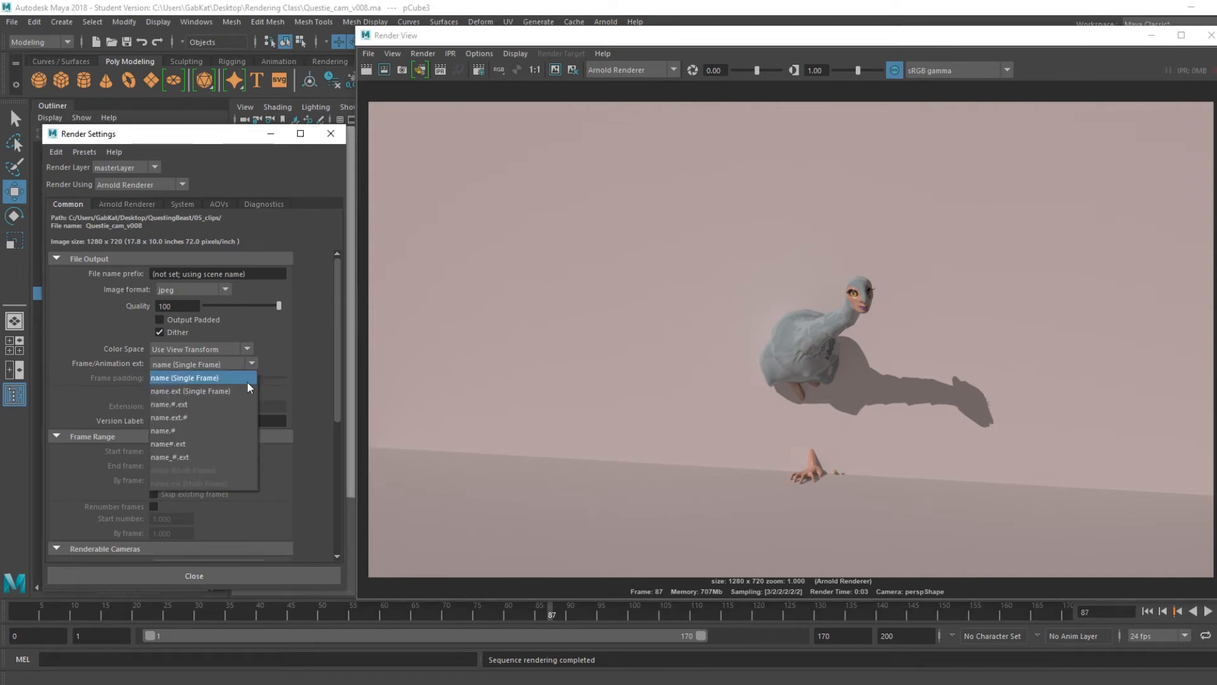
{"action": "left_click", "coordinate": [175, 458]}
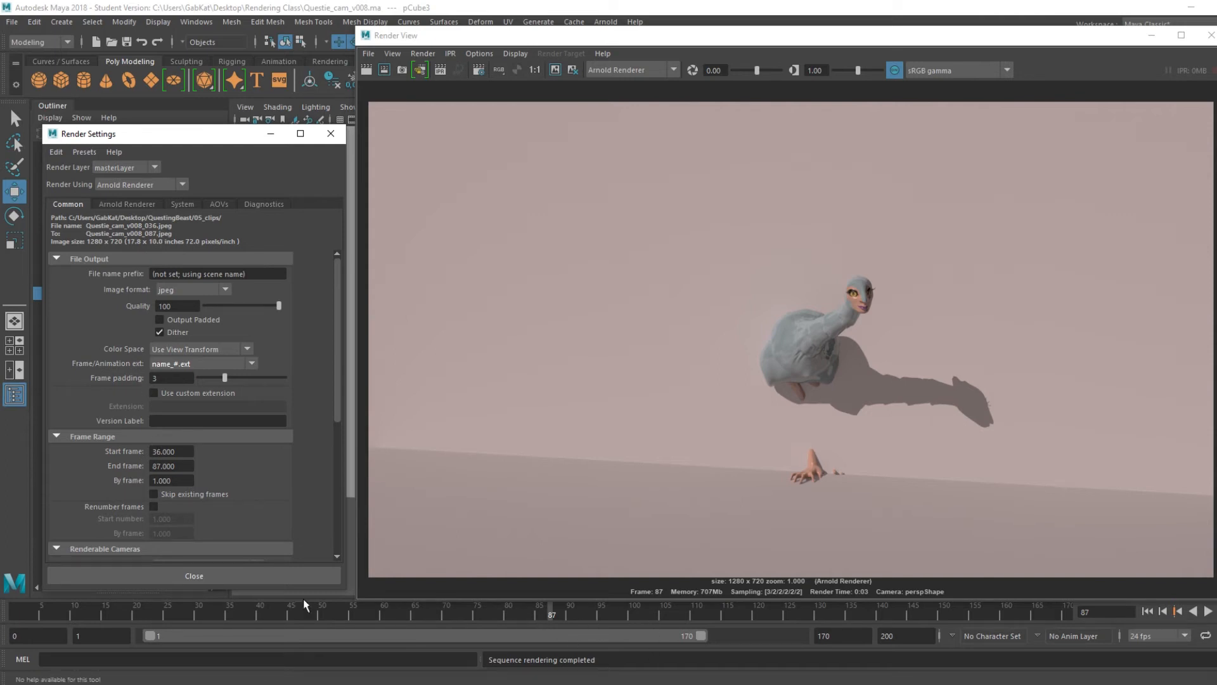
- Close the Render View and scrub the timeline around frames 87 and 88 to check the end of the animation
{"action": "left_click", "coordinate": [1211, 35]}
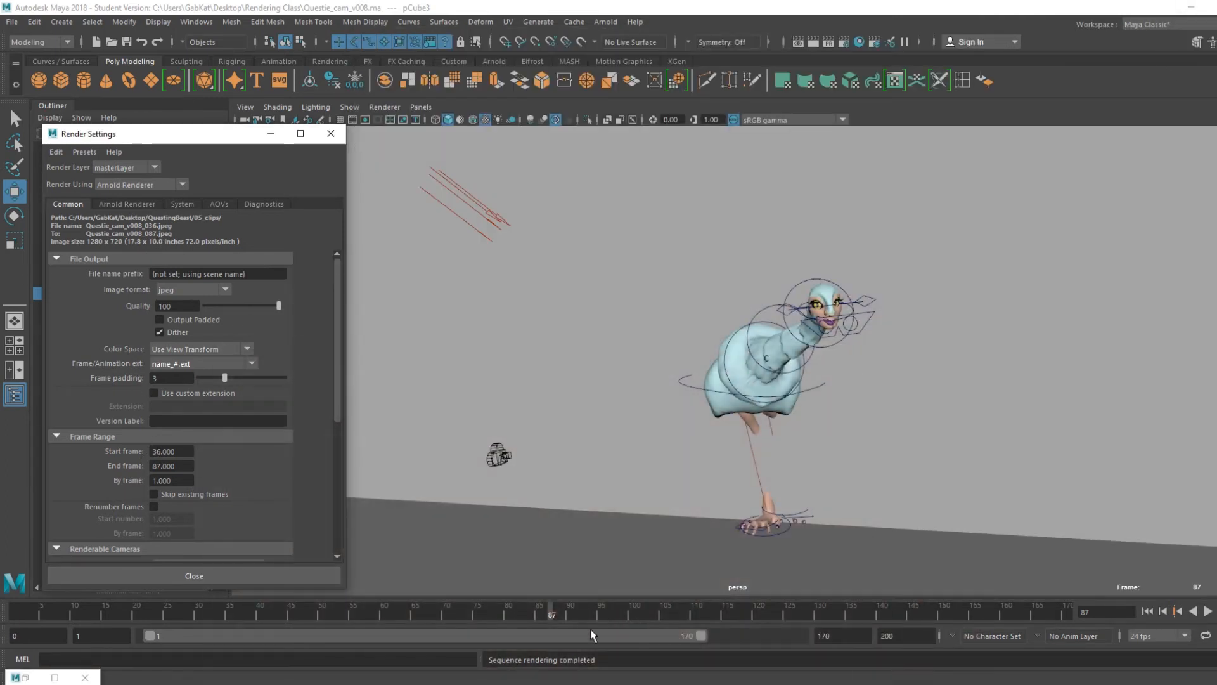
{"action": "left_click_drag", "start_coordinate": [591, 615], "coordinate": [556, 634]}
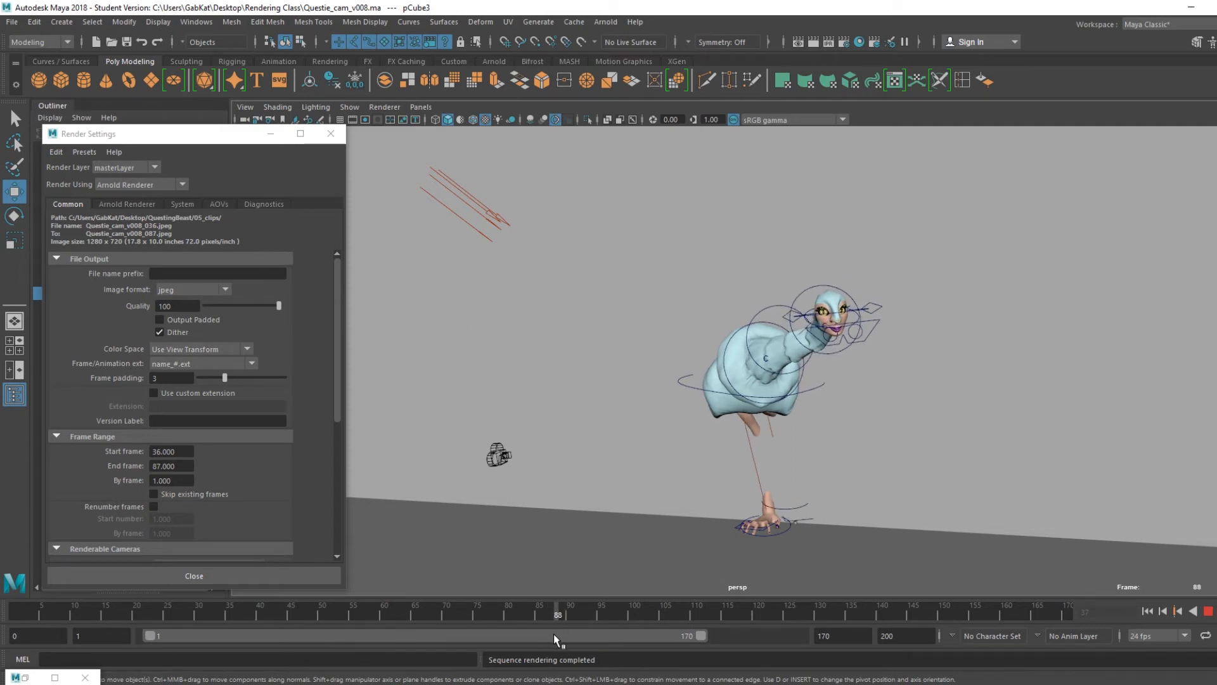
{"action": "left_click_drag", "start_coordinate": [553, 634], "coordinate": [553, 615]}
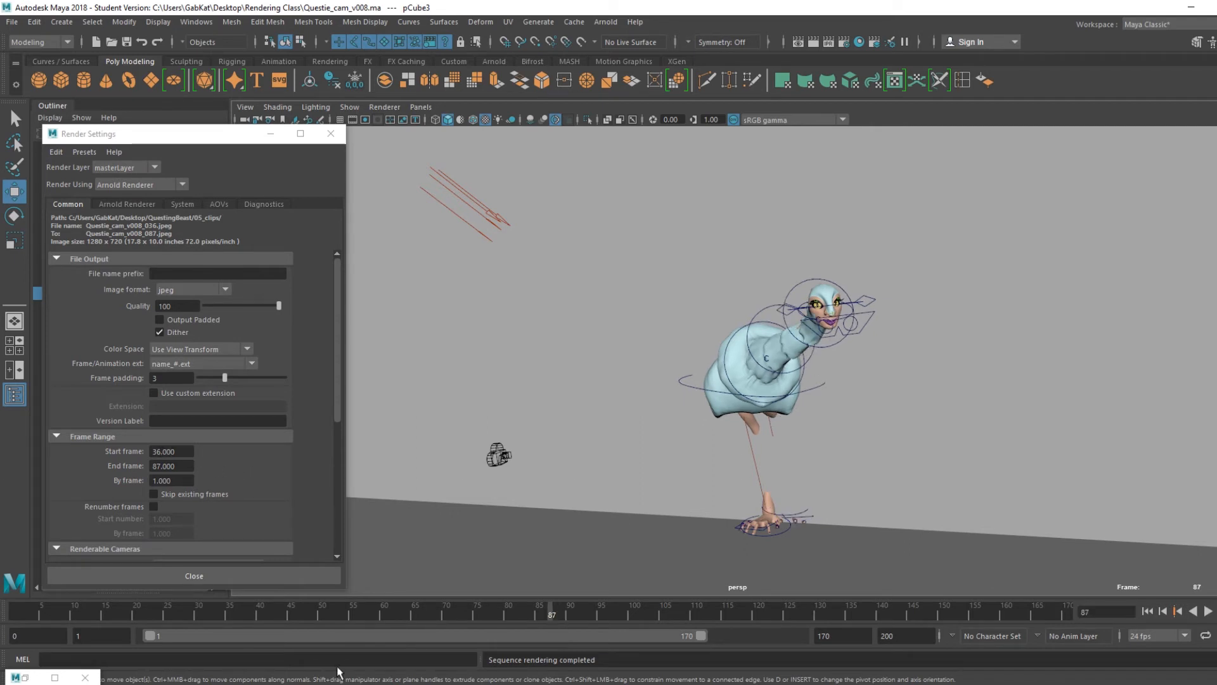
- Review the frame range, renderable camera and image size in the render settings
{"action": "scroll", "coordinate": [270, 457], "scroll_direction": "down", "scroll_amount": 5}
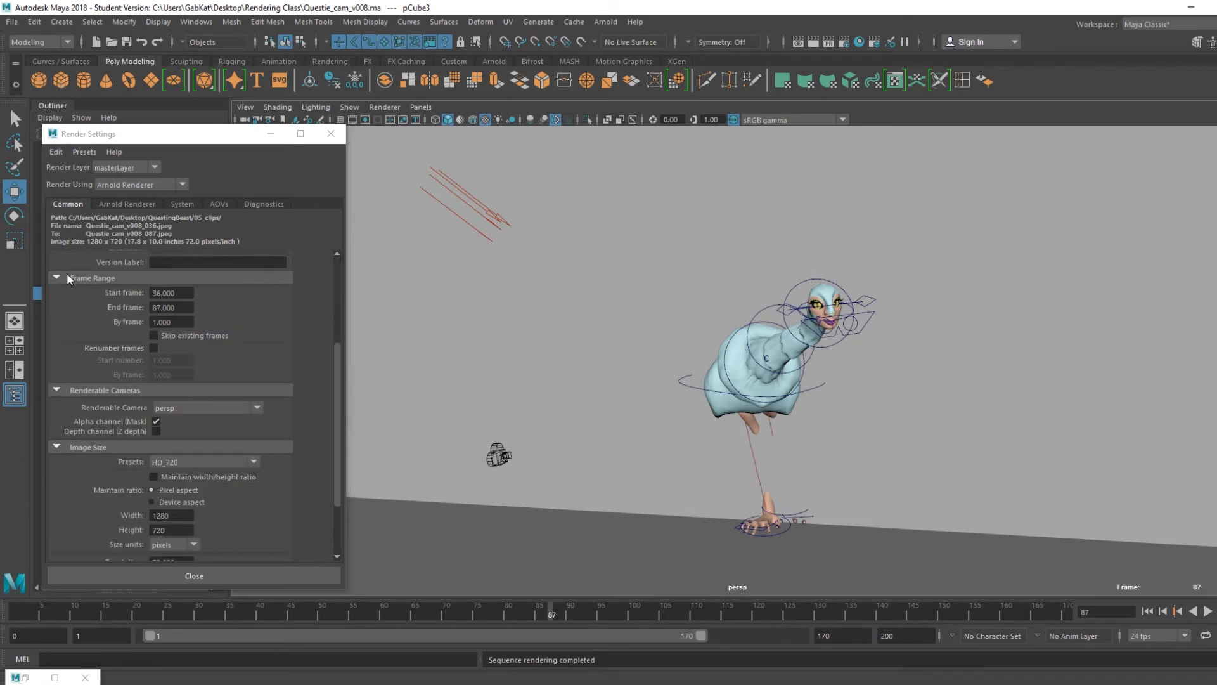
{"action": "left_click", "coordinate": [153, 292]}
{"action": "key", "text": "Tab"}
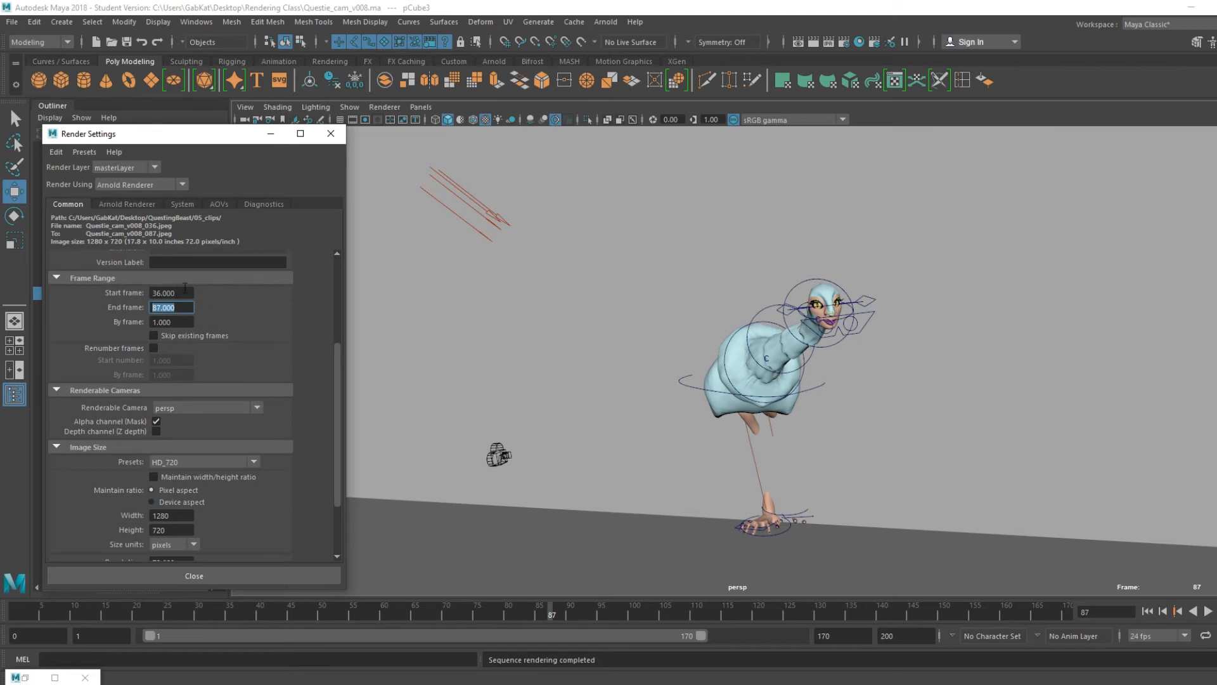
{"action": "left_click", "coordinate": [150, 293]}
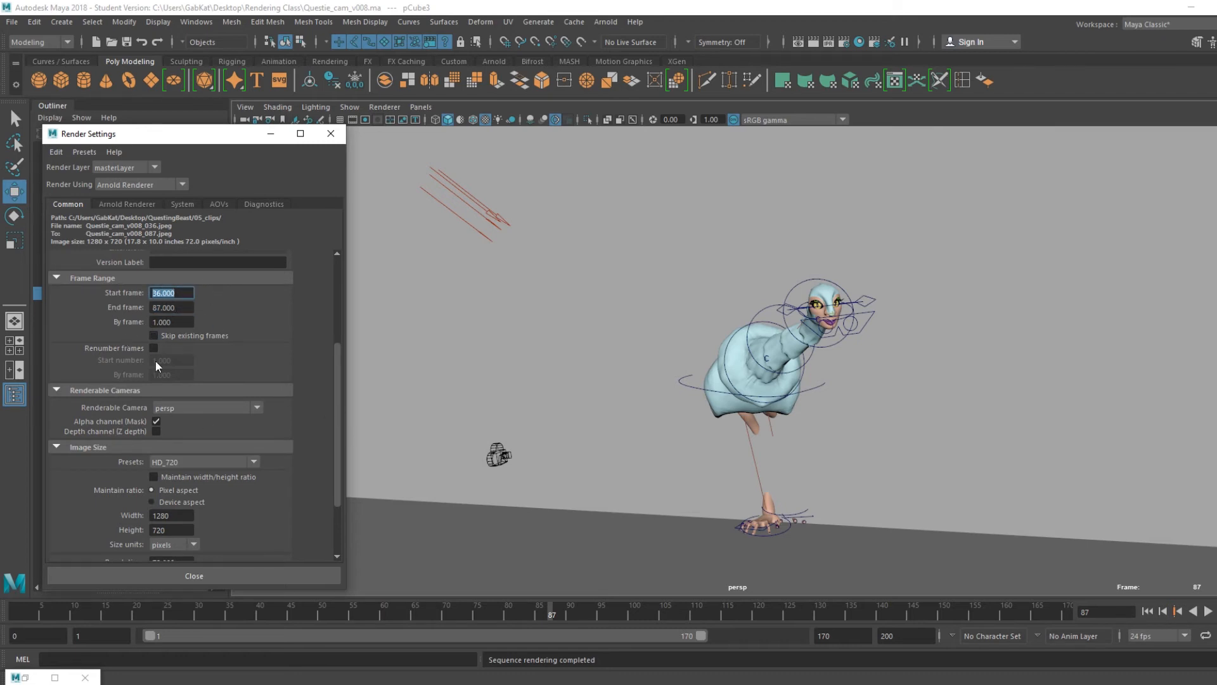
{"action": "scroll", "coordinate": [124, 412], "scroll_direction": "down", "scroll_amount": 3}
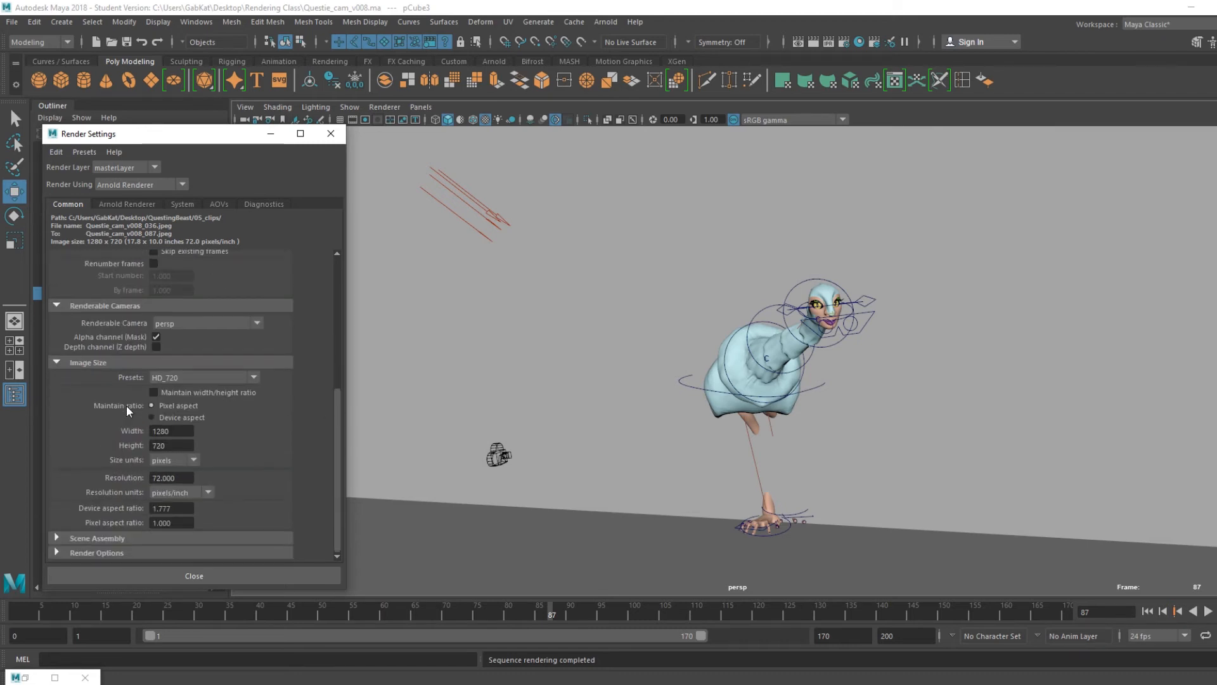
{"action": "scroll", "coordinate": [252, 409], "scroll_direction": "up", "scroll_amount": 7}
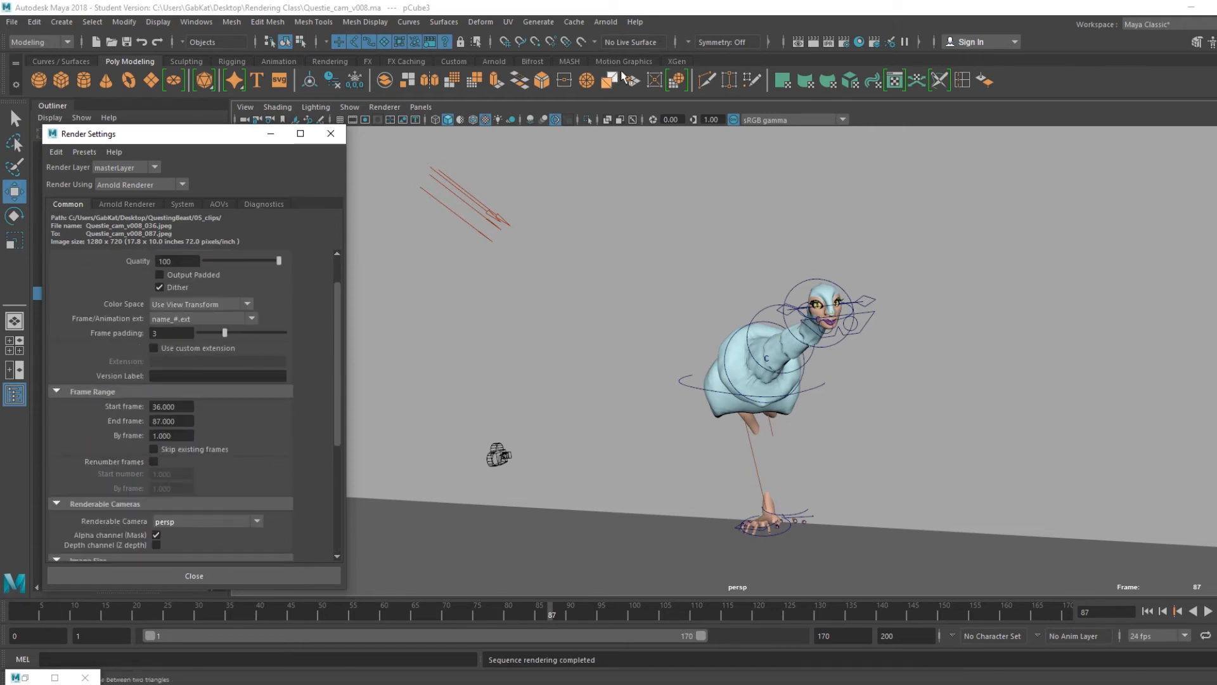
- Reopen the Render View and set the Render Sequence alternate output location to the 02_stills/Practice/Surprise folder
{"action": "left_click", "coordinate": [813, 42]}
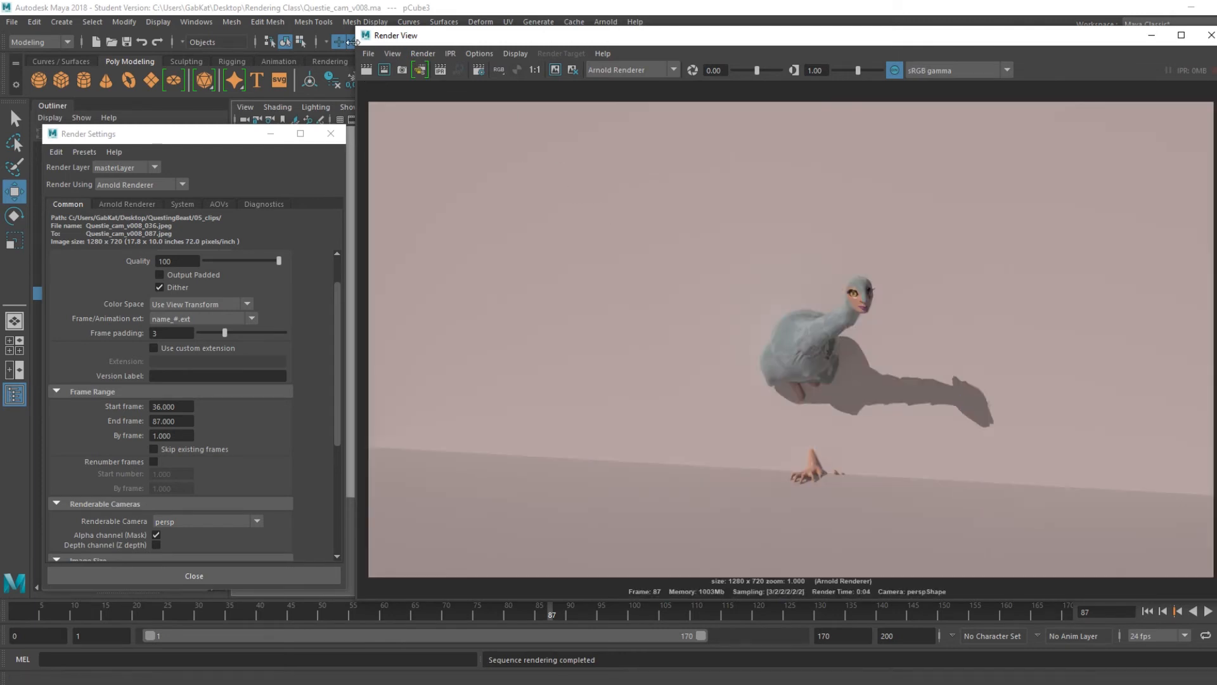
{"action": "left_click", "coordinate": [423, 53]}
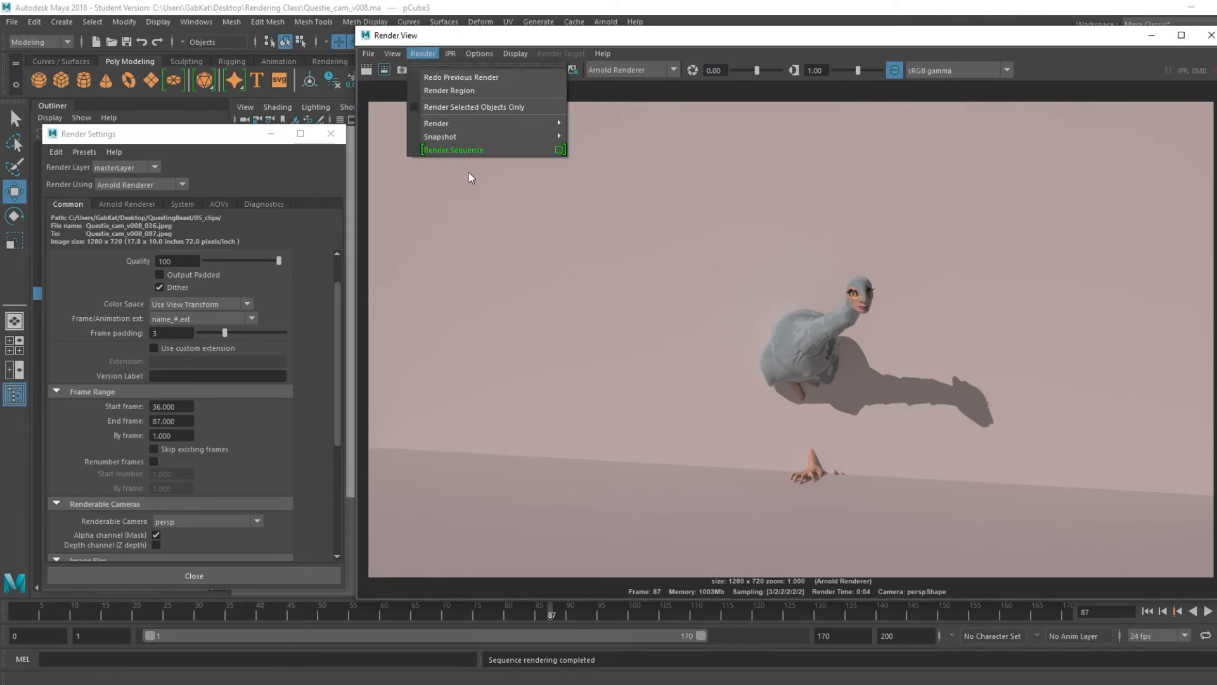
{"action": "left_click", "coordinate": [558, 151]}
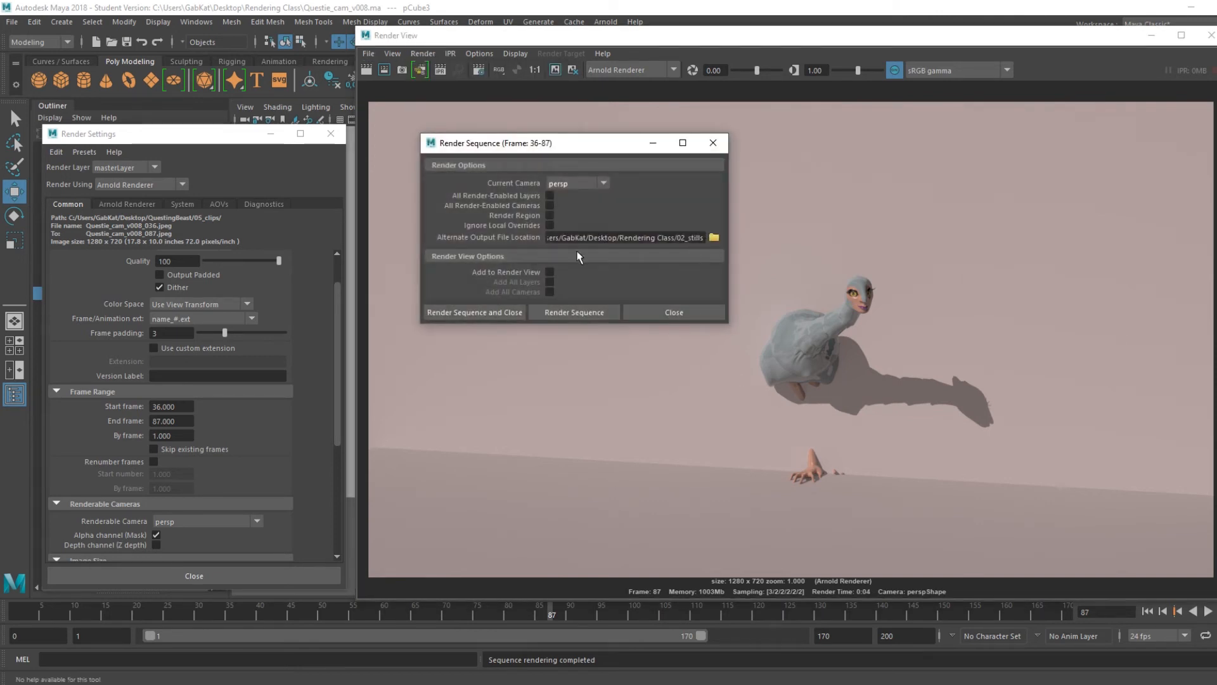
{"action": "left_click", "coordinate": [715, 239]}
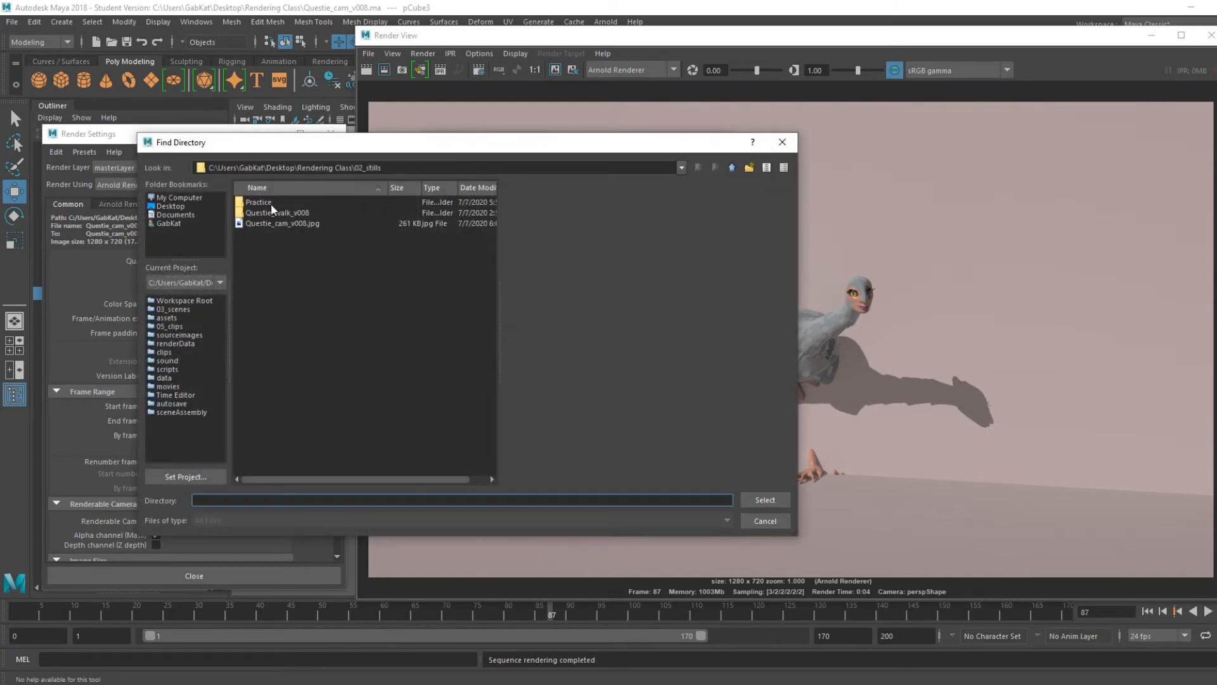
{"action": "left_click", "coordinate": [271, 203]}
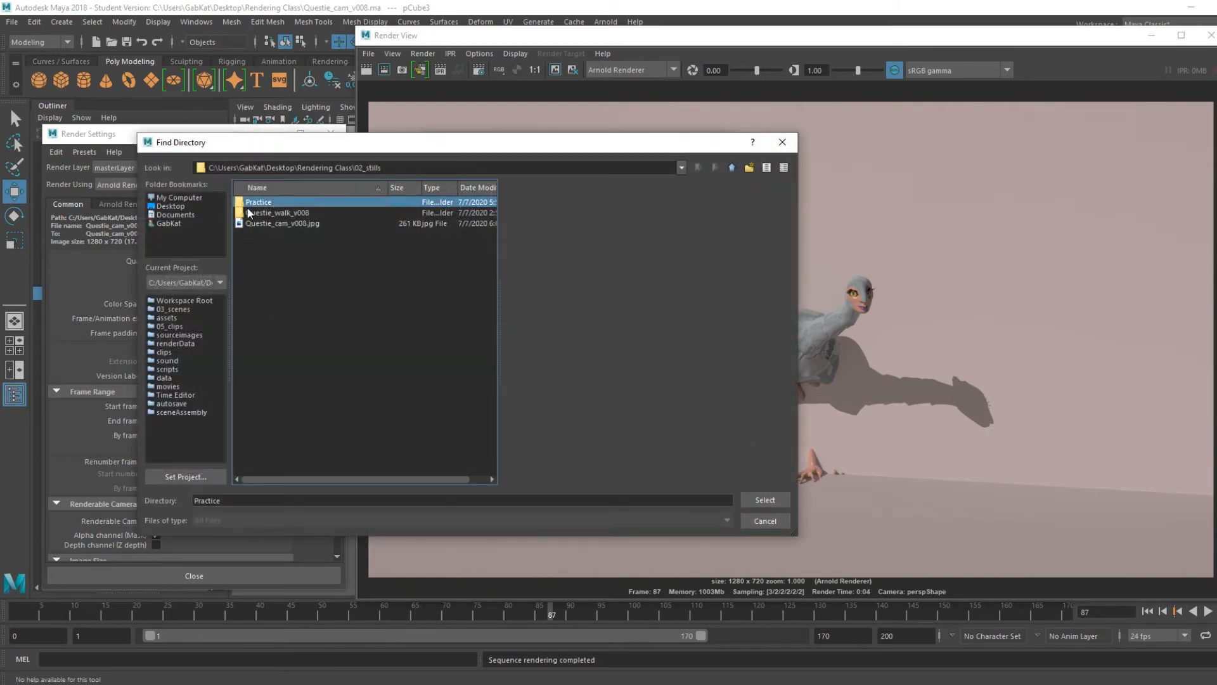
{"action": "double_click", "coordinate": [264, 200]}
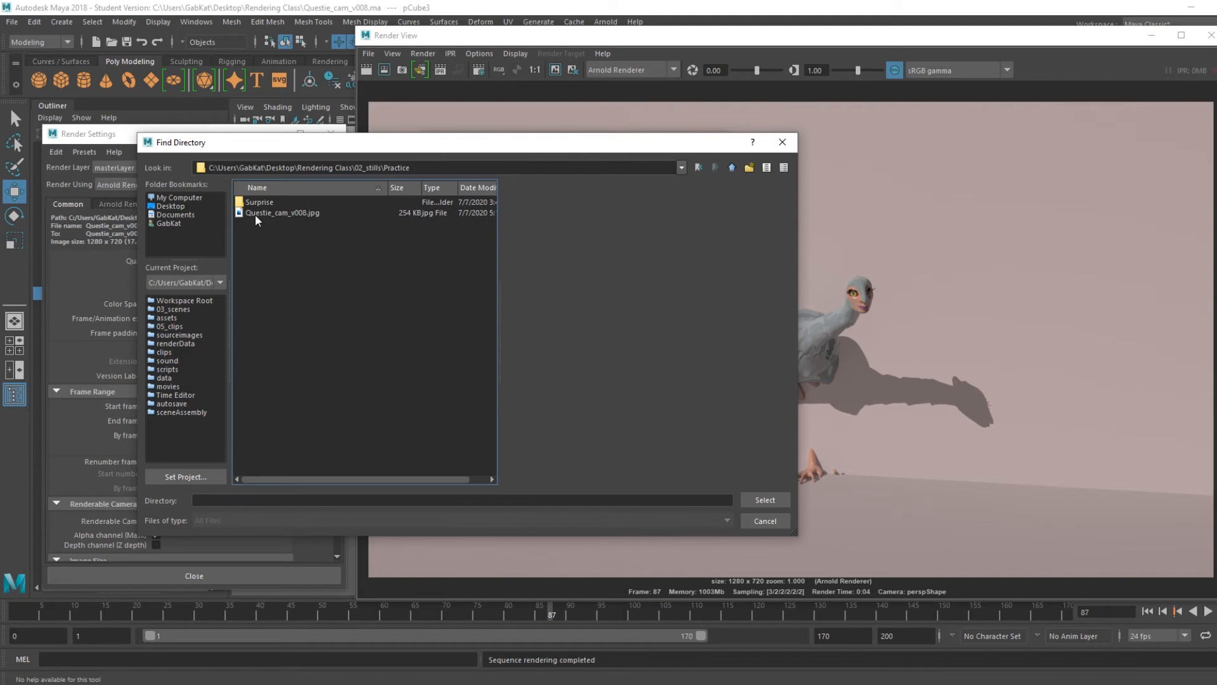
{"action": "left_click", "coordinate": [259, 205]}
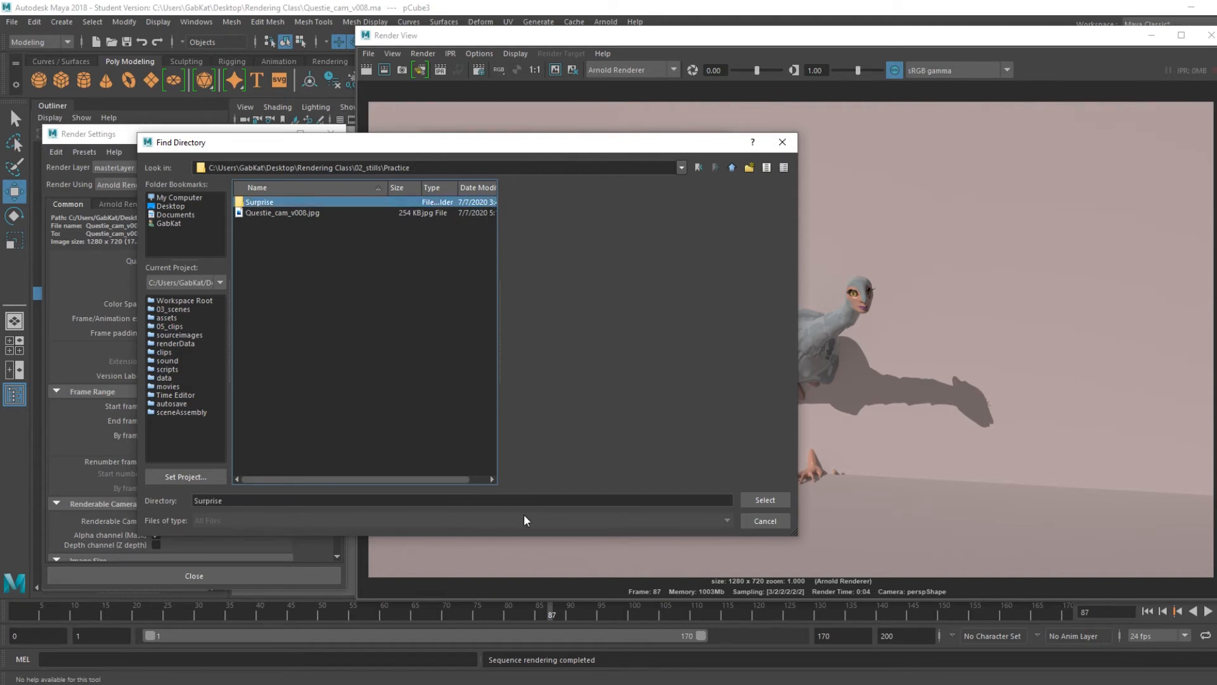
{"action": "left_click", "coordinate": [766, 501]}
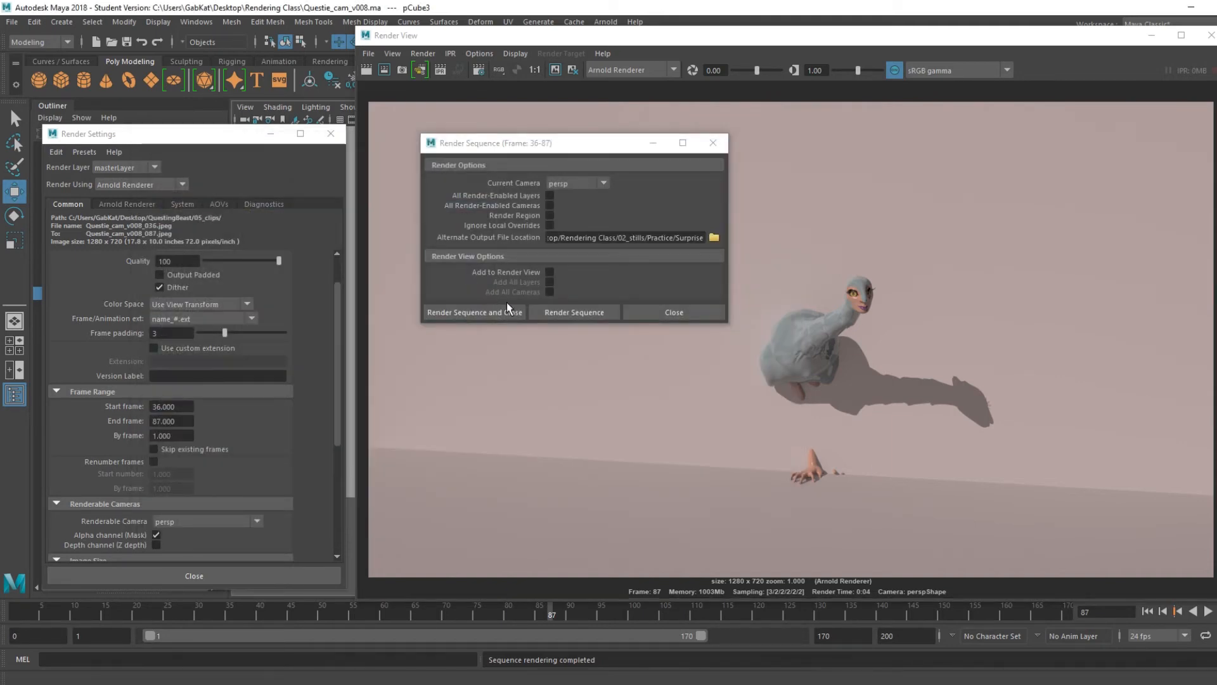
{"action": "left_click", "coordinate": [554, 307]}
{"action": "left_click", "coordinate": [309, 684]}
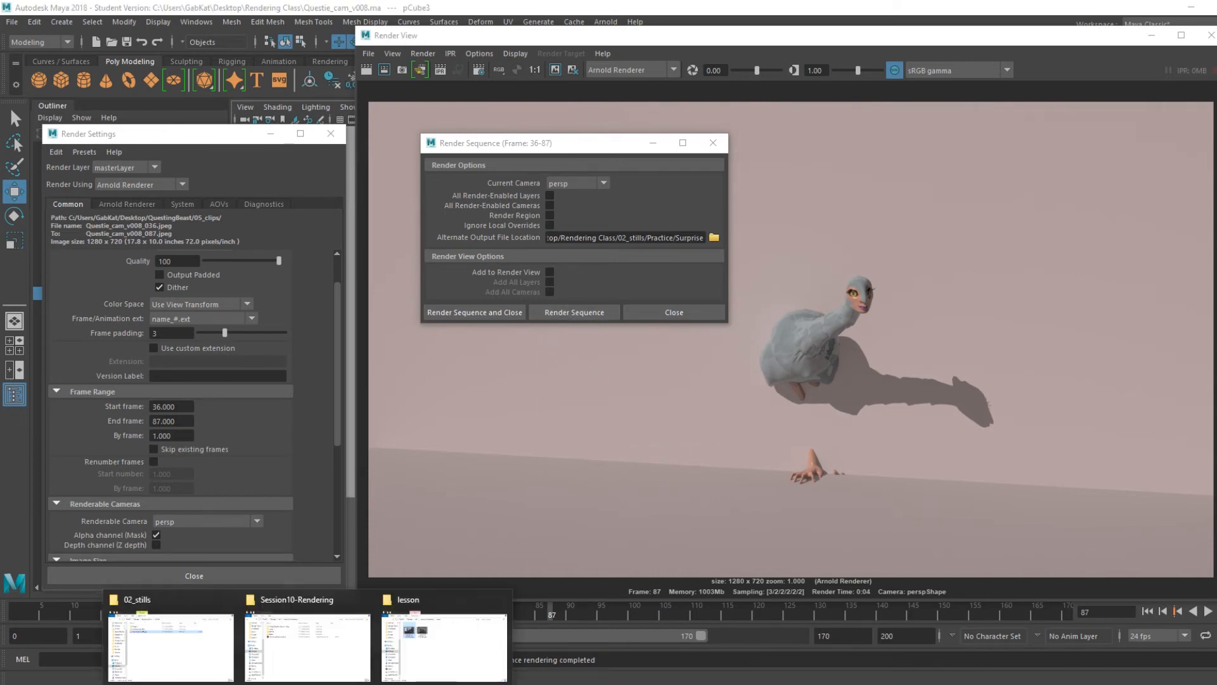
{"action": "left_click", "coordinate": [302, 652]}
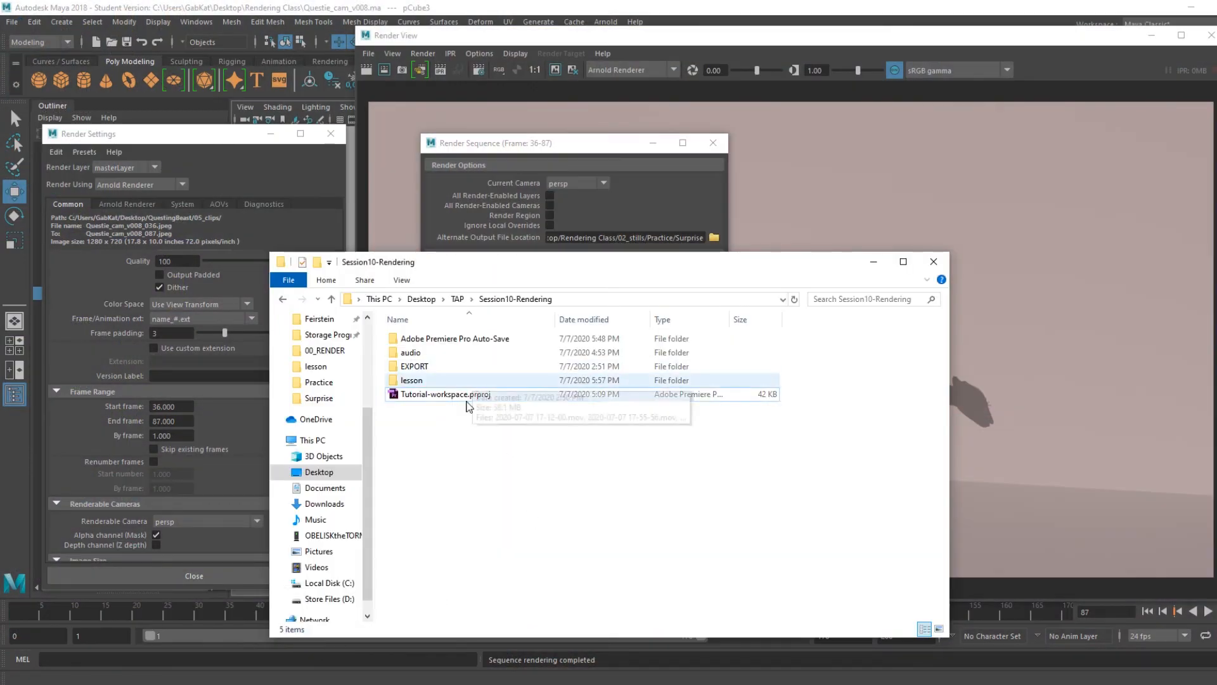
{"action": "left_click", "coordinate": [874, 263]}
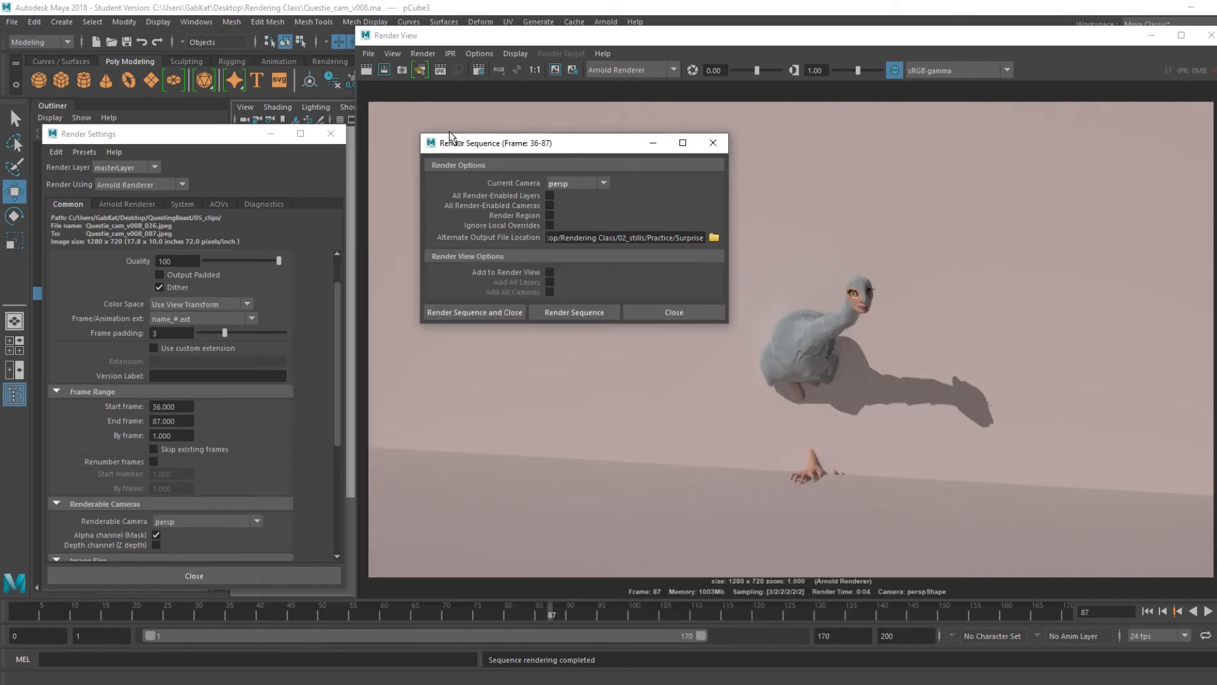
- Switch to File Explorer and open the Surprise folder inside 02_stills\Practice
{"action": "mouse_move", "coordinate": [308, 681]}
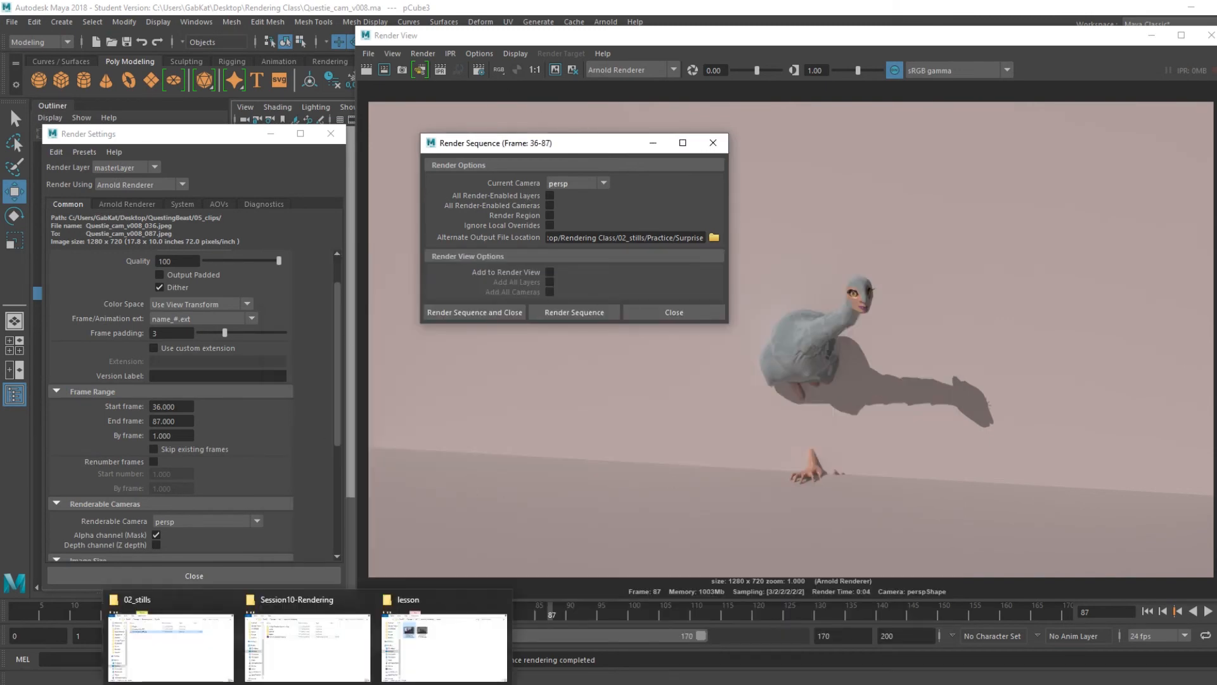
{"action": "left_click", "coordinate": [166, 623]}
{"action": "double_click", "coordinate": [314, 133]}
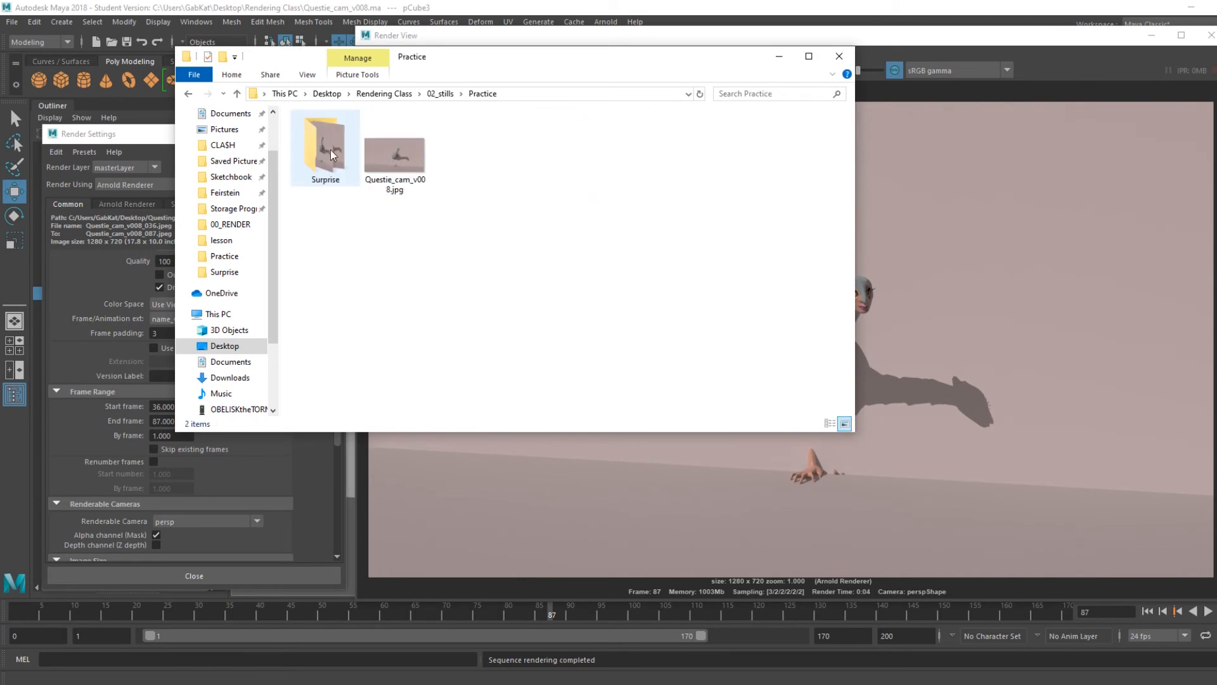
{"action": "double_click", "coordinate": [343, 151]}
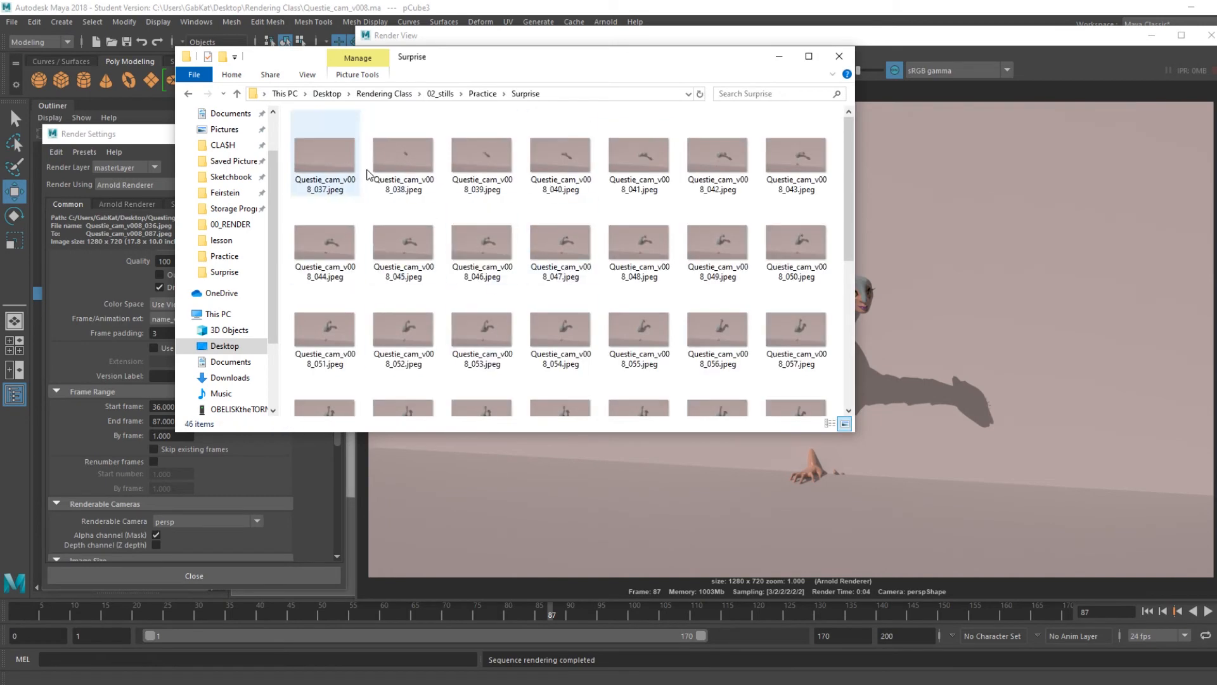
- View the rendered frames one after another, starting from Questie_cam_v008_037.jpeg, and close the image viewer
{"action": "left_click", "coordinate": [323, 173]}
{"action": "double_click", "coordinate": [323, 173]}
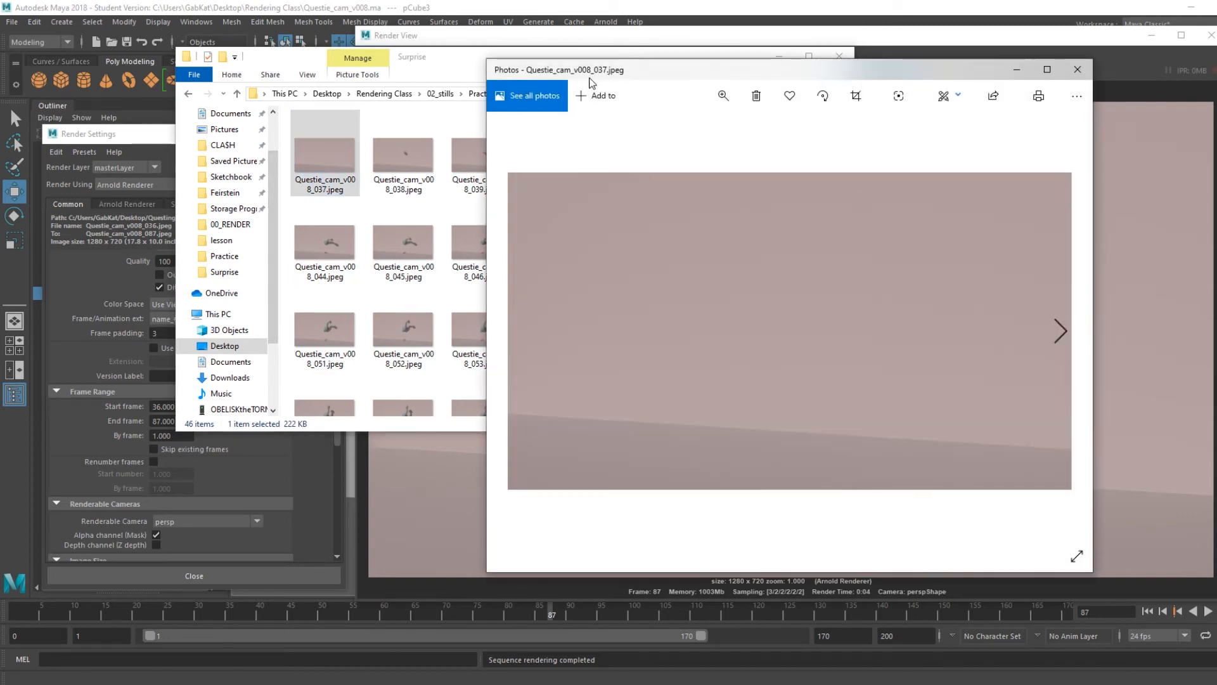
{"action": "key", "text": "Right"}
{"action": "key", "text": "Right"}
{"action": "key", "text": "Right"}
{"action": "key", "text": "Right"}
{"action": "key", "text": "Right"}
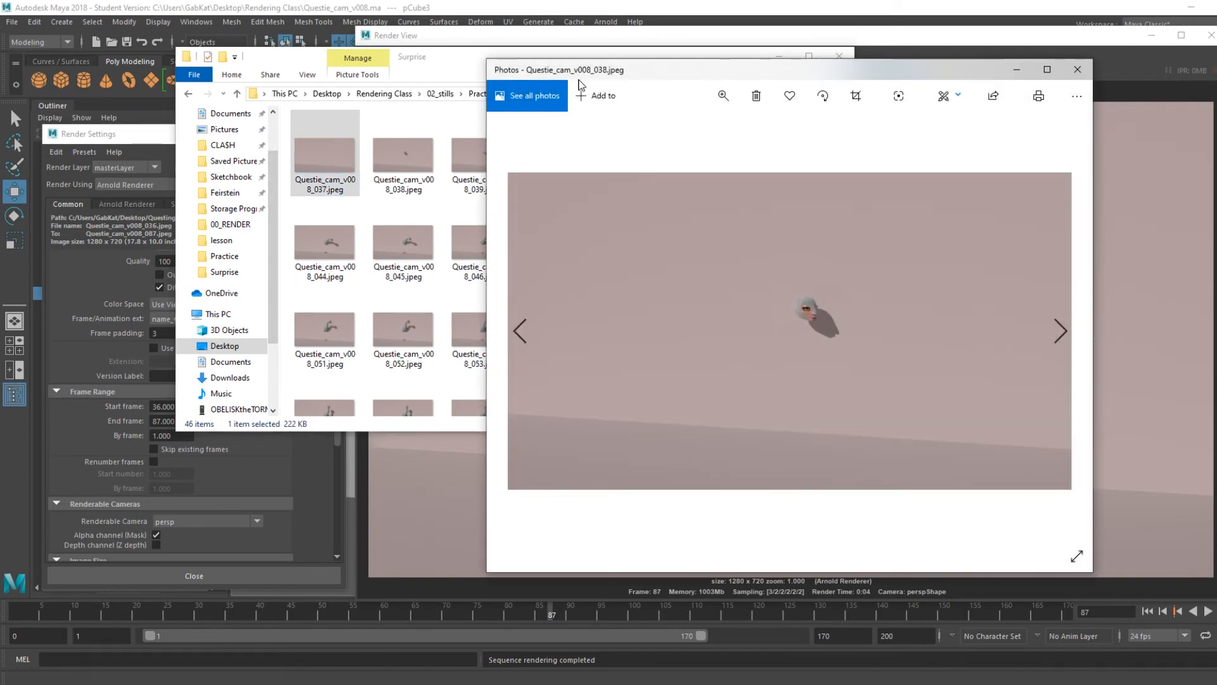
{"action": "key", "text": "Right"}
{"action": "key", "text": "Right"}
{"action": "key", "text": "Right"}
{"action": "key", "text": "Right"}
{"action": "key", "text": "Right"}
{"action": "key", "text": "Right"}
{"action": "key", "text": "Right"}
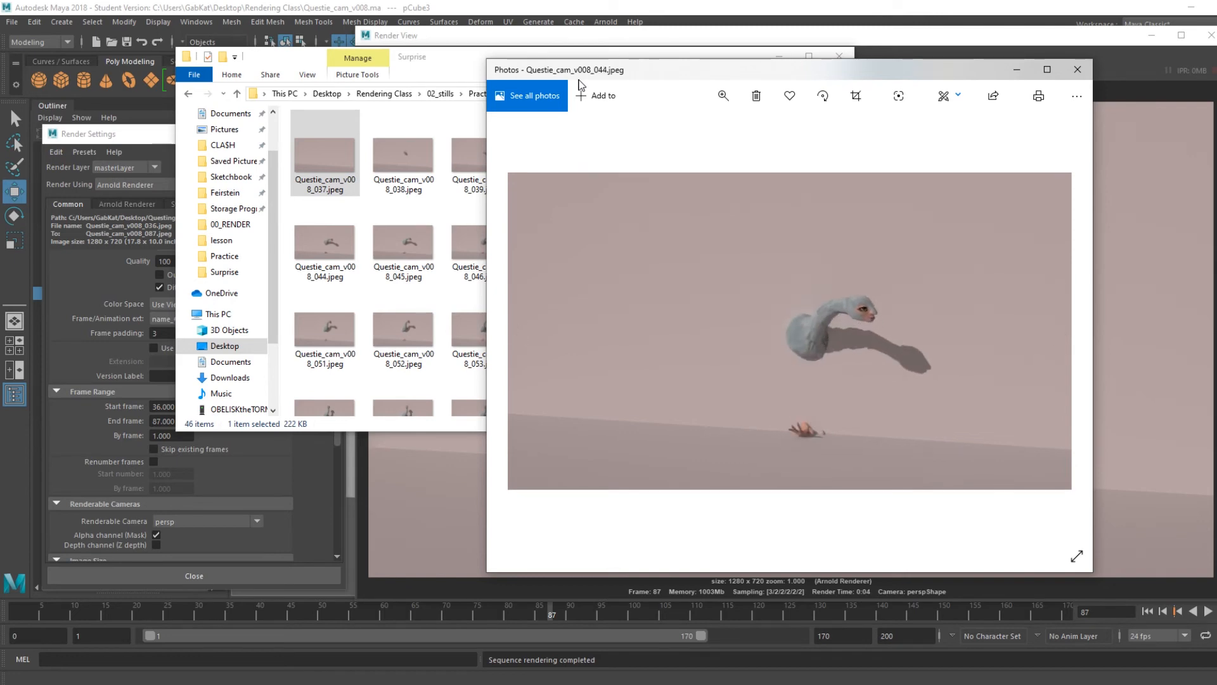
{"action": "key", "text": "Right"}
{"action": "key", "text": "Right"}
{"action": "key", "text": "Right"}
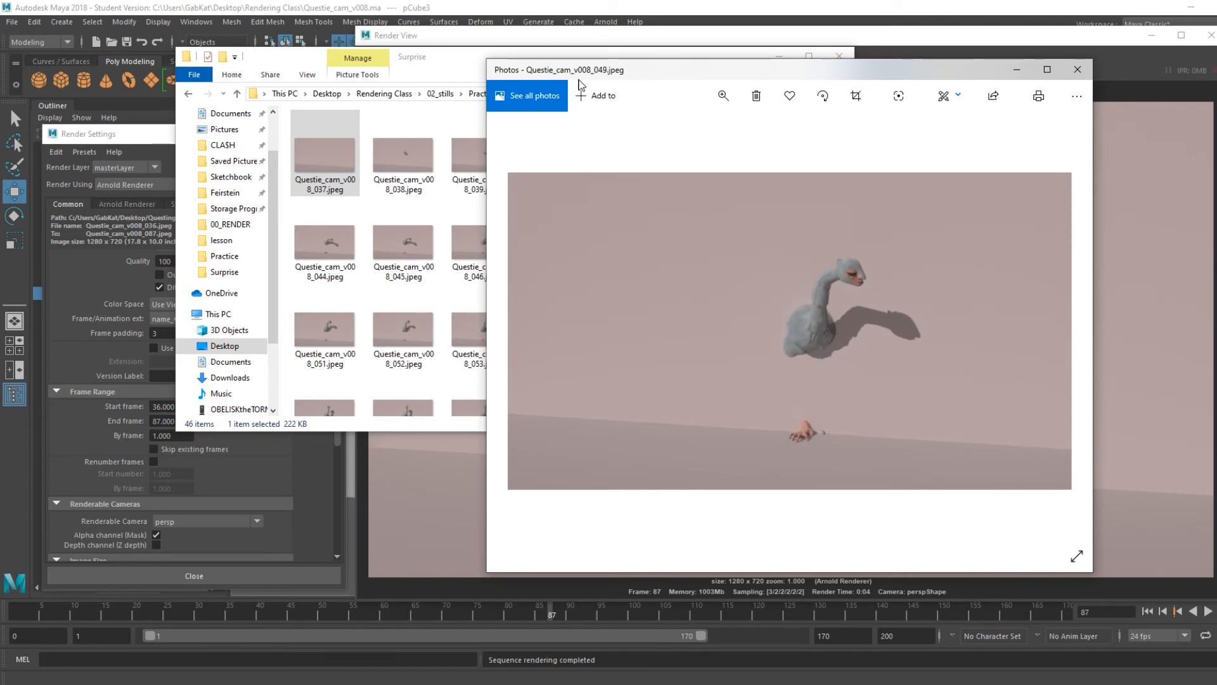
{"action": "key", "text": "Right"}
{"action": "key", "text": "Right"}
{"action": "key", "text": "Right"}
{"action": "key", "text": "Right"}
{"action": "key", "text": "Right"}
{"action": "key", "text": "Right"}
{"action": "key", "text": "Right"}
{"action": "key", "text": "Right"}
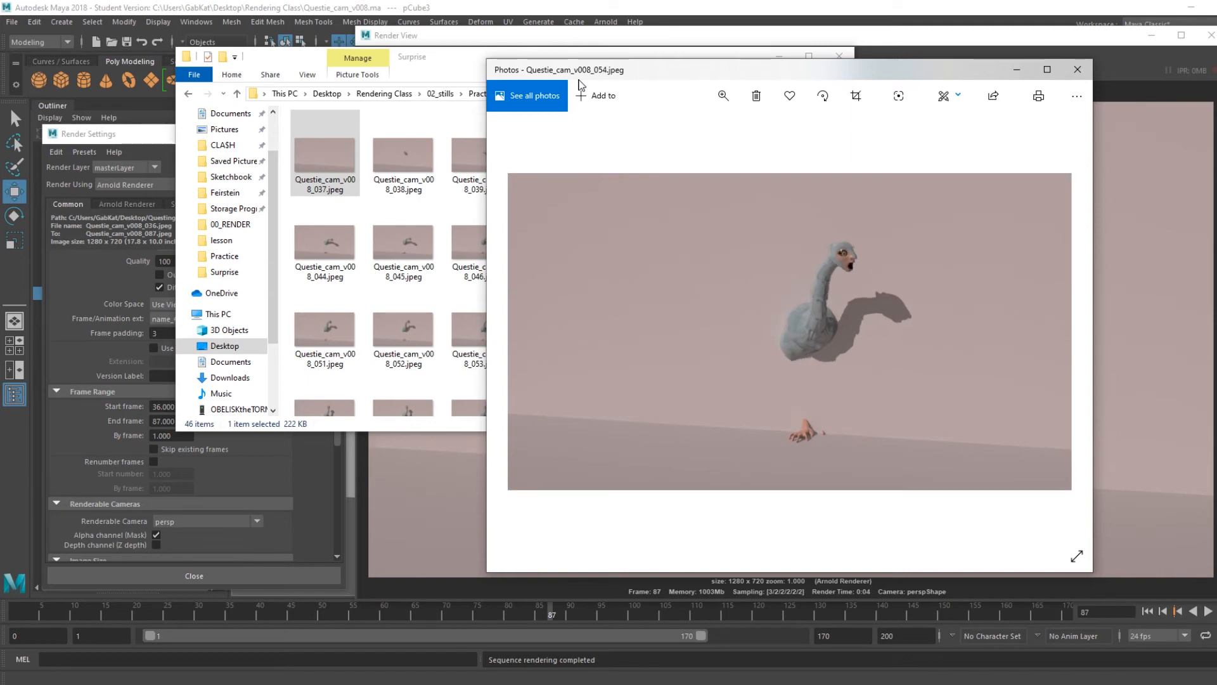
{"action": "key", "text": "Right"}
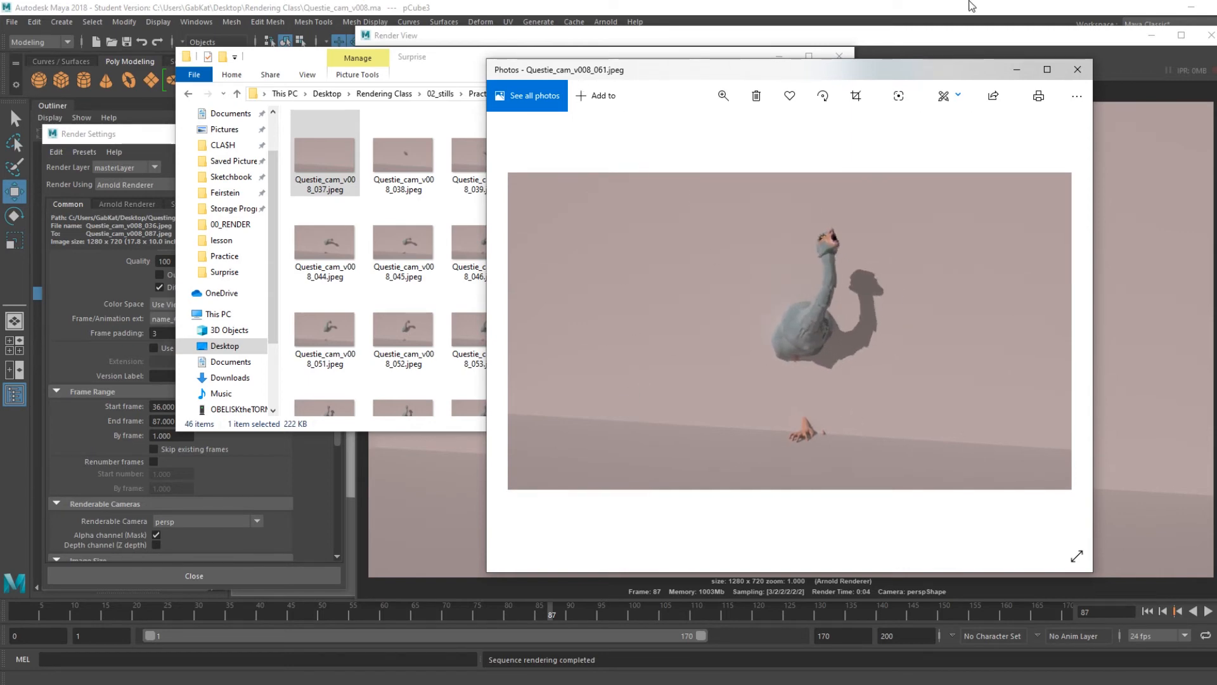
{"action": "left_click", "coordinate": [1073, 83]}
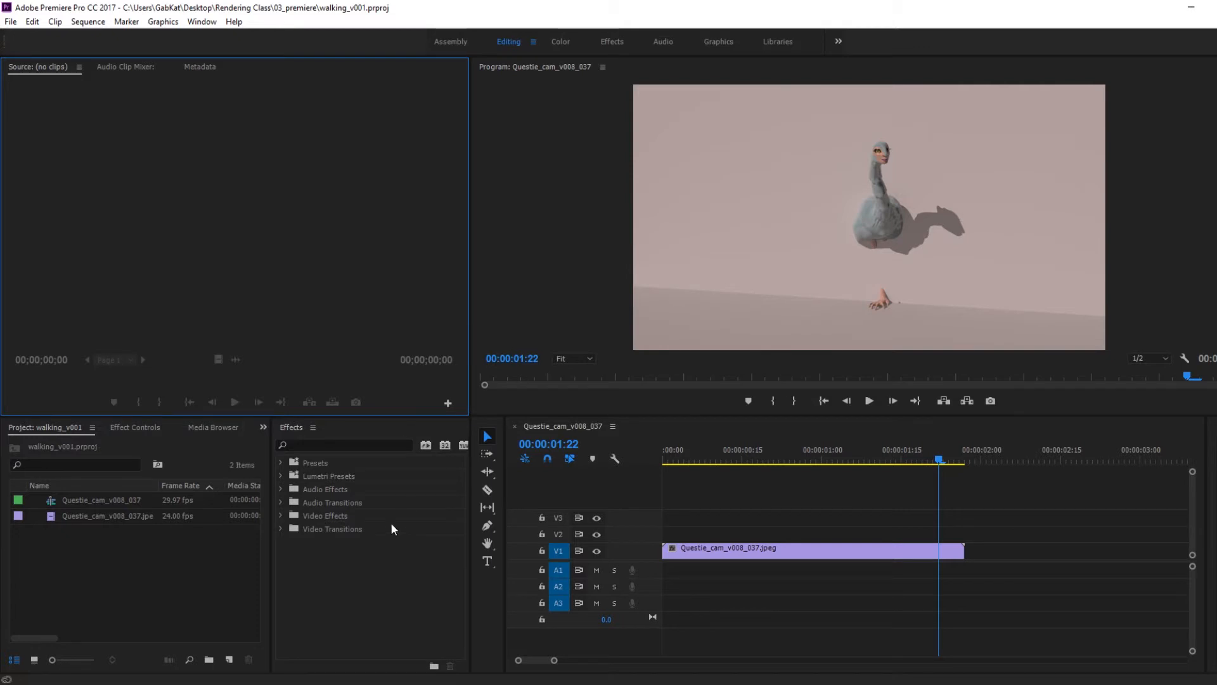
- In Premiere Pro, delete the Questie_cam_v008_037 clip from the timeline and remove both the image sequence and its sequence from the walking_v001 project
{"action": "left_click", "coordinate": [735, 554]}
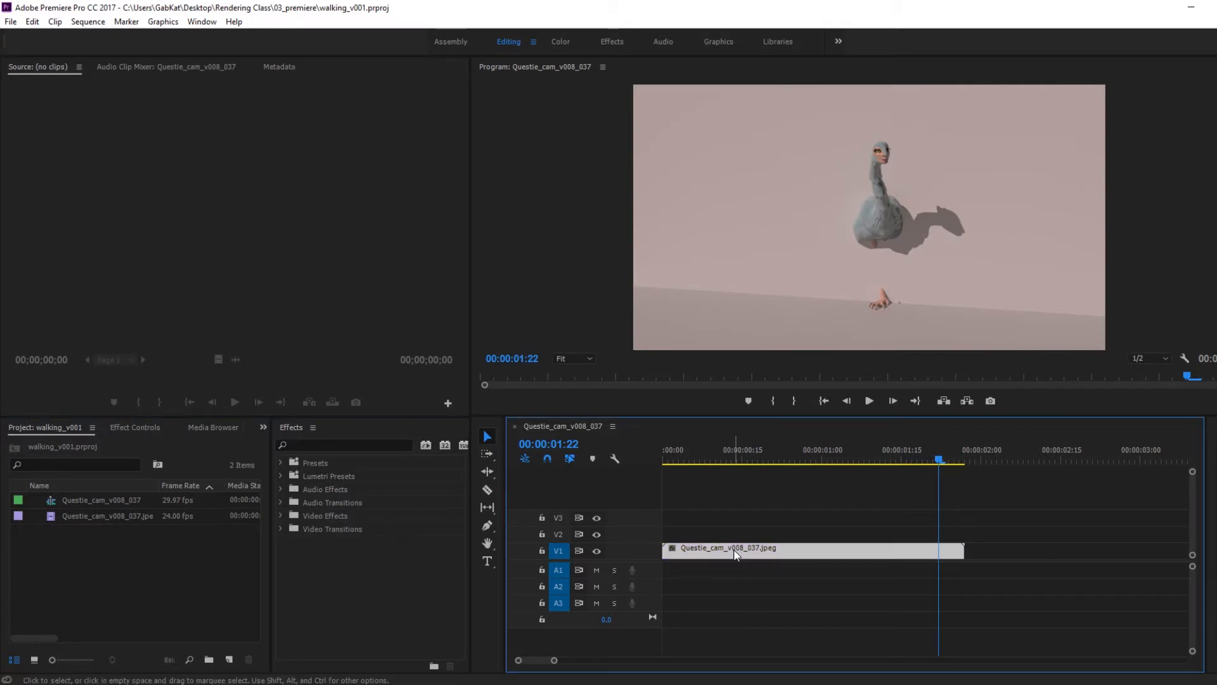
{"action": "key", "text": "Delete"}
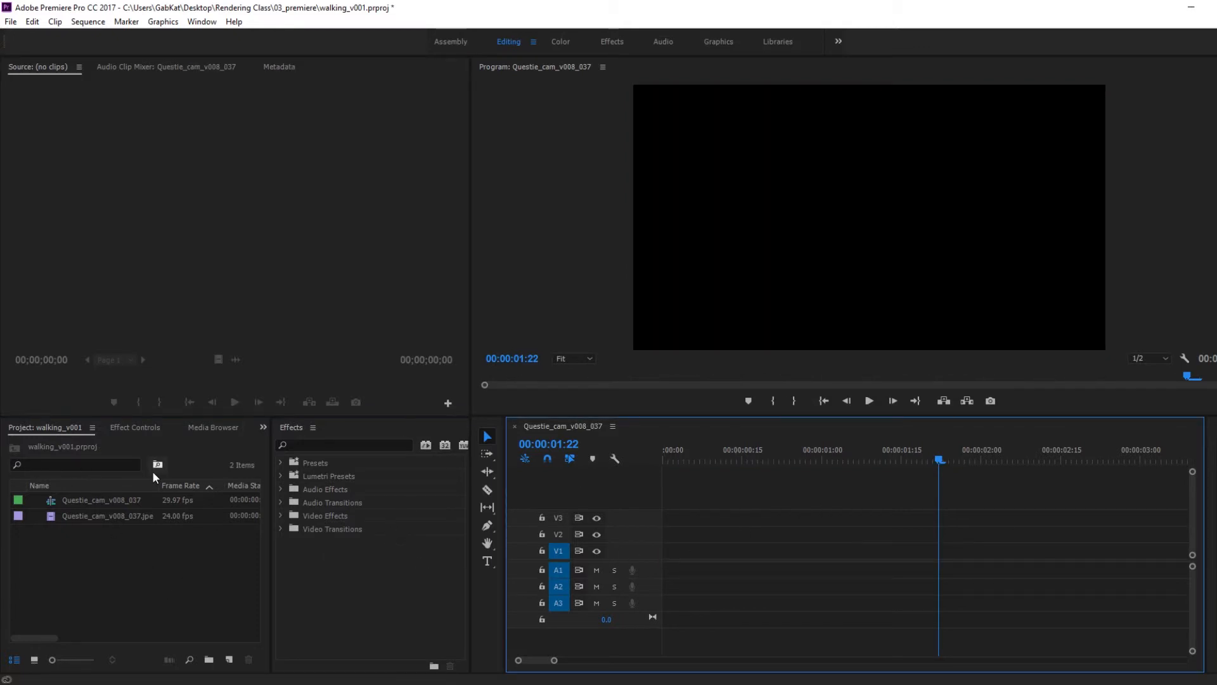
{"action": "left_click", "coordinate": [142, 516]}
{"action": "key", "text": "Delete"}
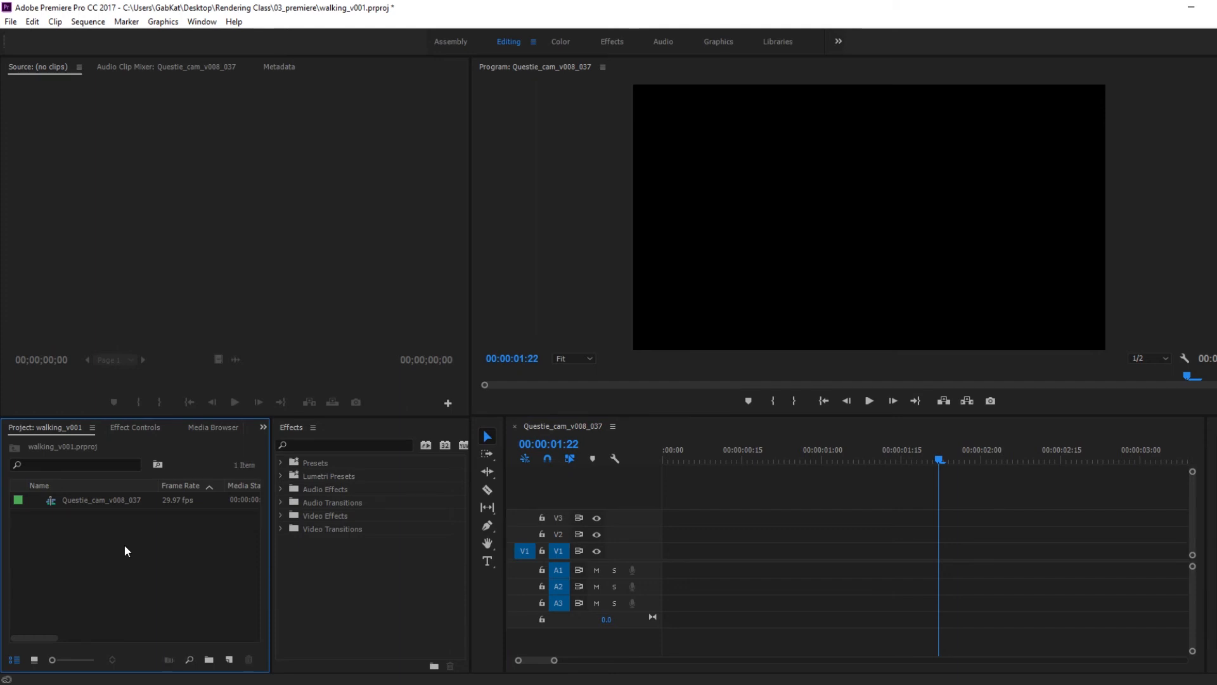
{"action": "left_click", "coordinate": [128, 501]}
{"action": "key", "text": "Delete"}
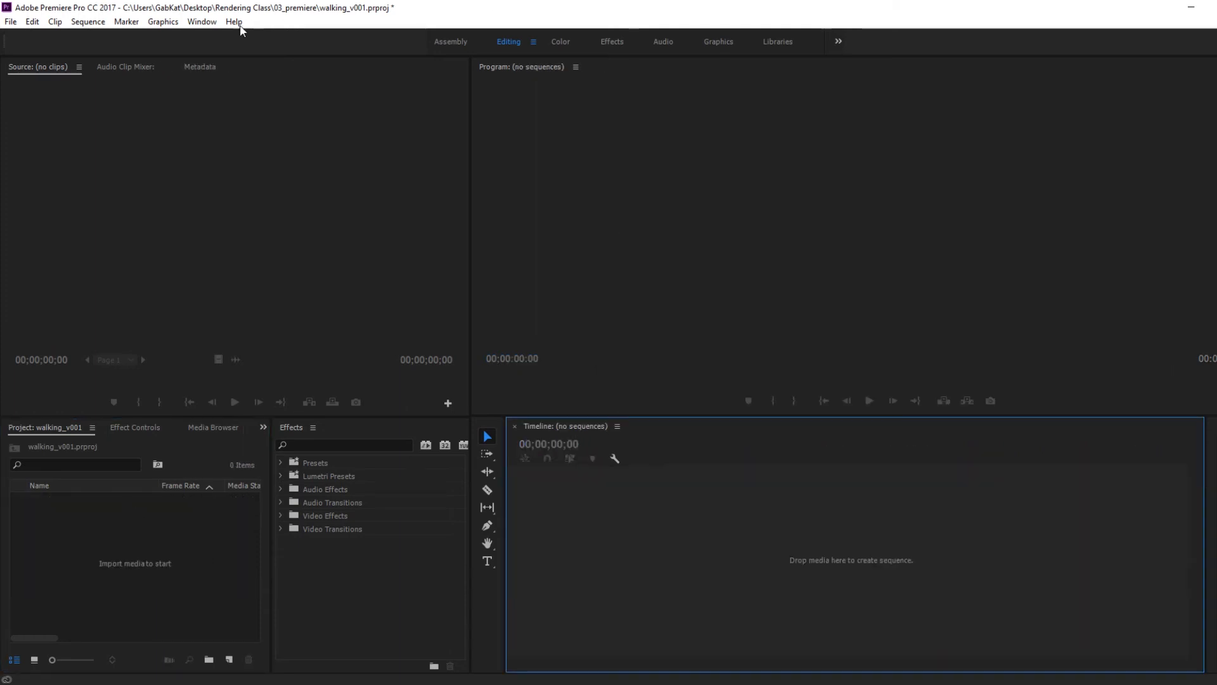
- Start a media import into the project and browse to Desktop\Rendering Class\02_stills\Practice\Surprise
{"action": "right_click", "coordinate": [82, 532]}
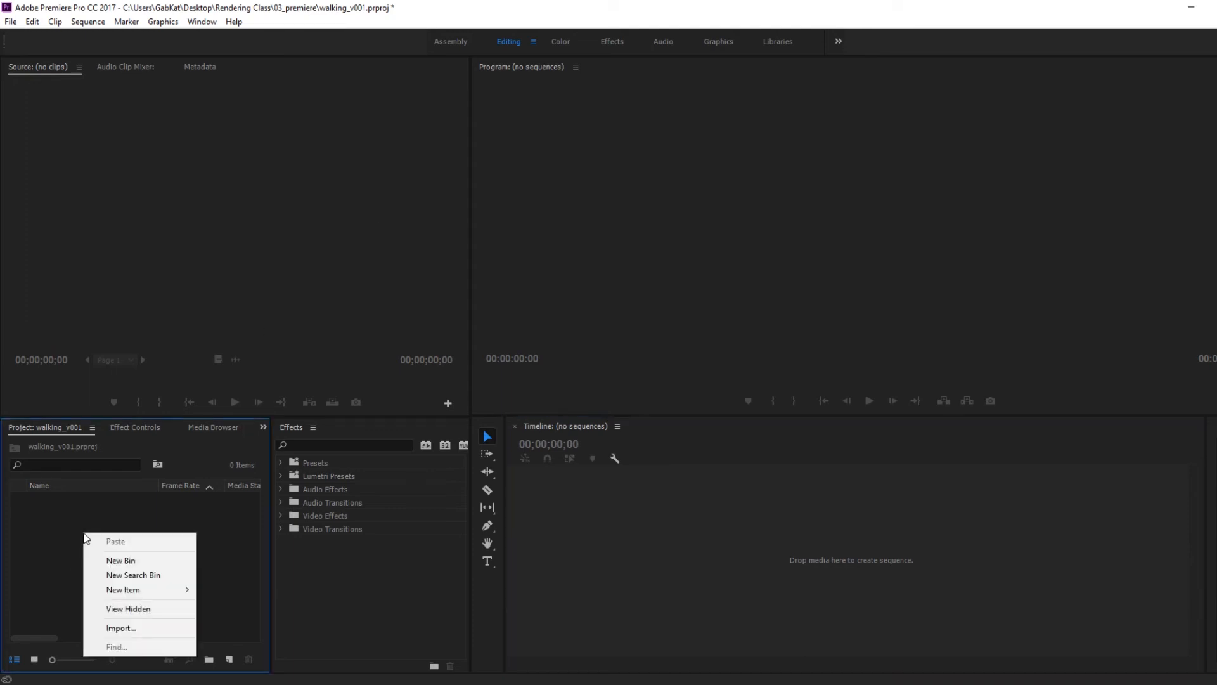
{"action": "left_click", "coordinate": [122, 629]}
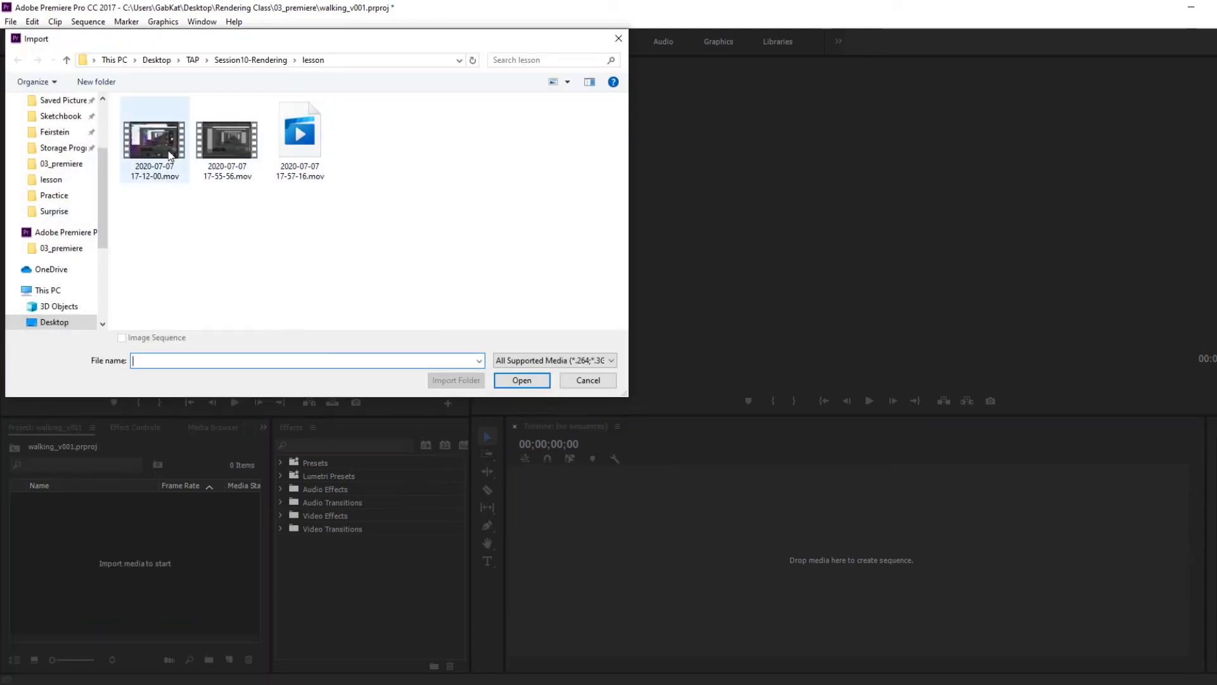
{"action": "left_click", "coordinate": [193, 60]}
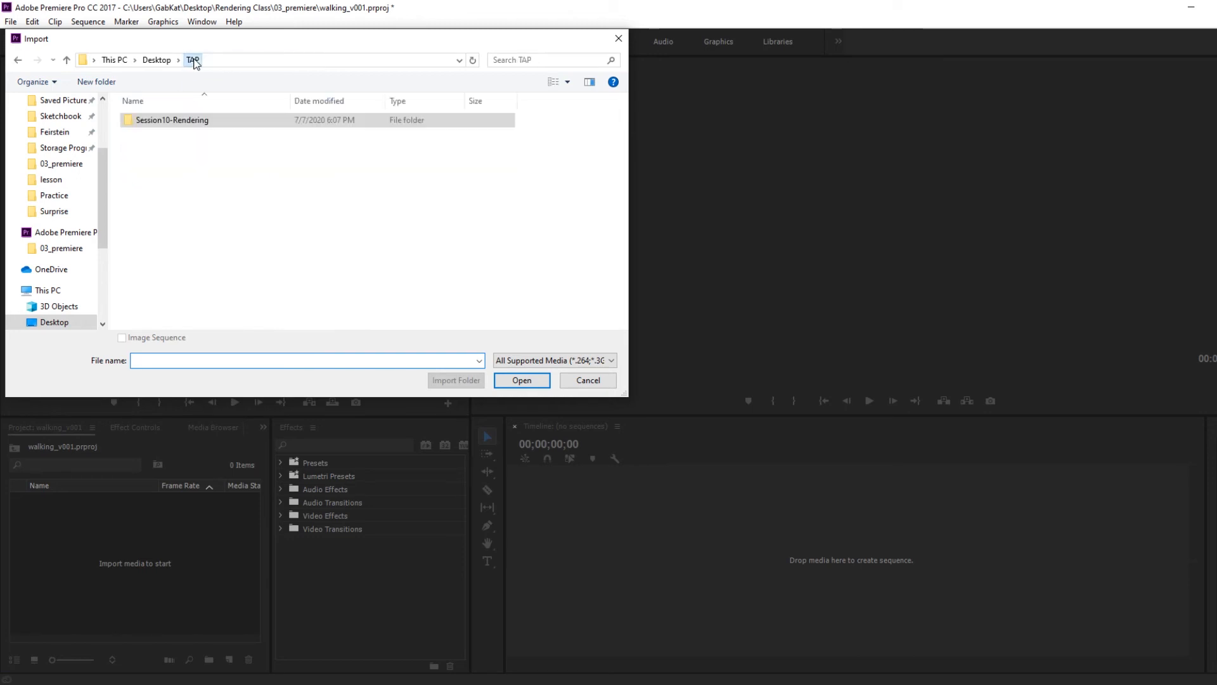
{"action": "left_click", "coordinate": [156, 60]}
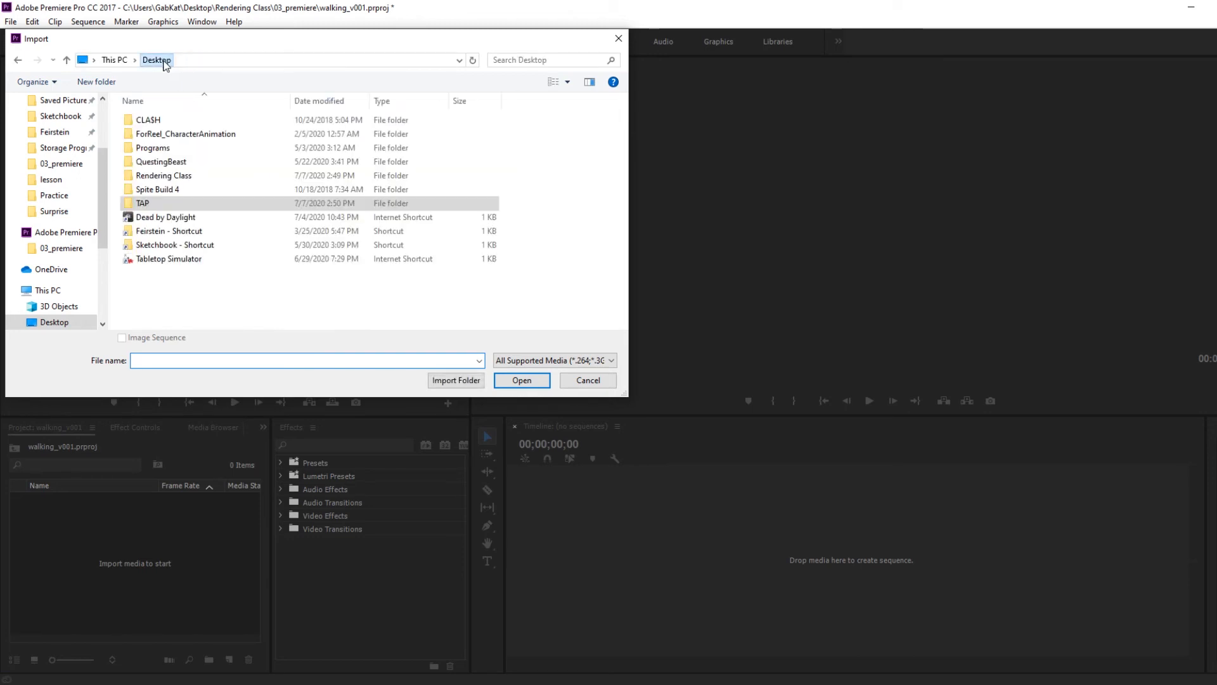
{"action": "double_click", "coordinate": [159, 176]}
{"action": "double_click", "coordinate": [159, 123]}
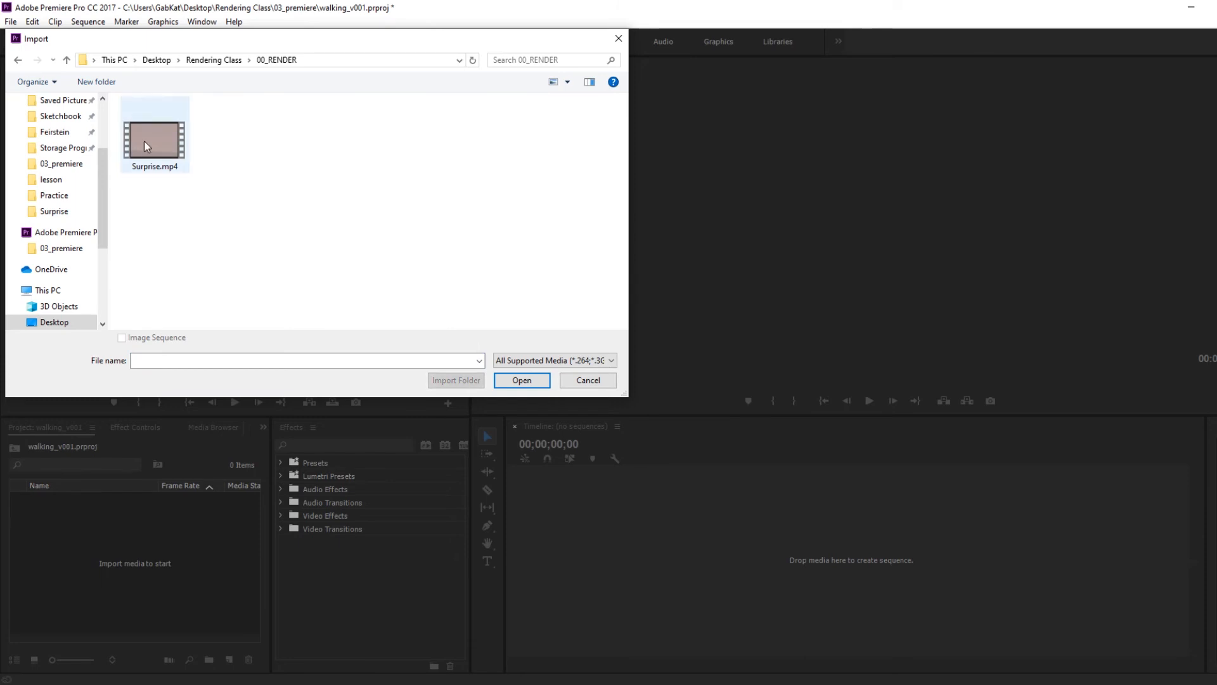
{"action": "left_click", "coordinate": [214, 60]}
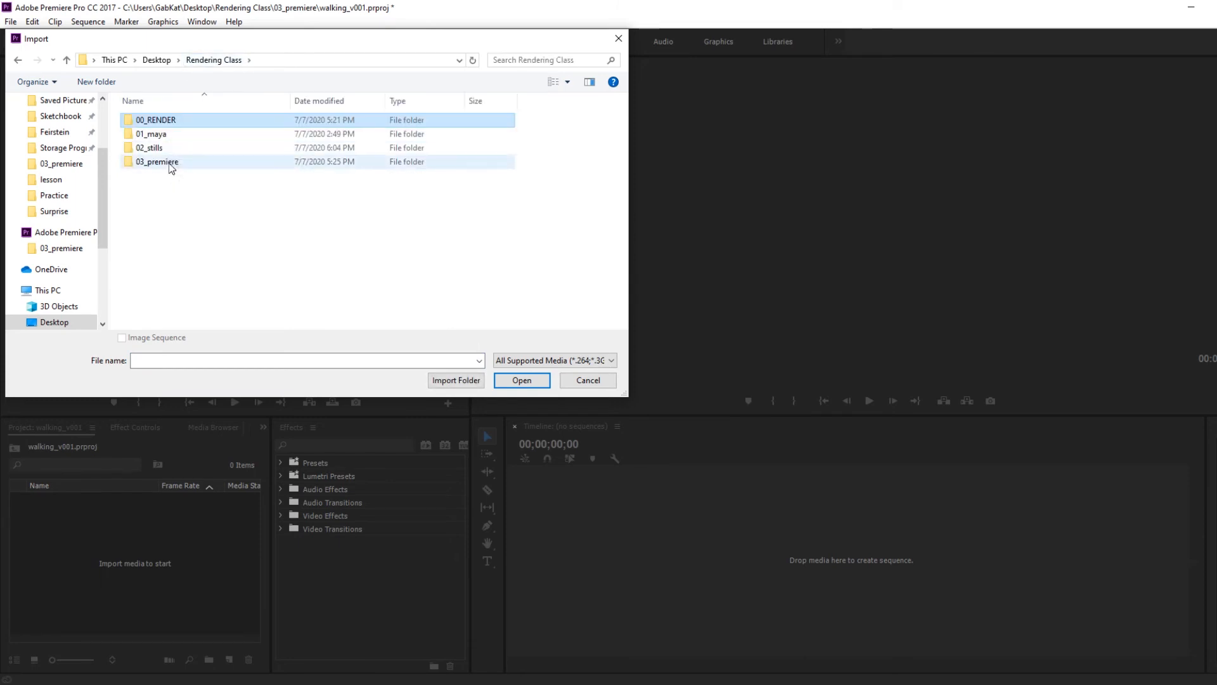
{"action": "double_click", "coordinate": [155, 149]}
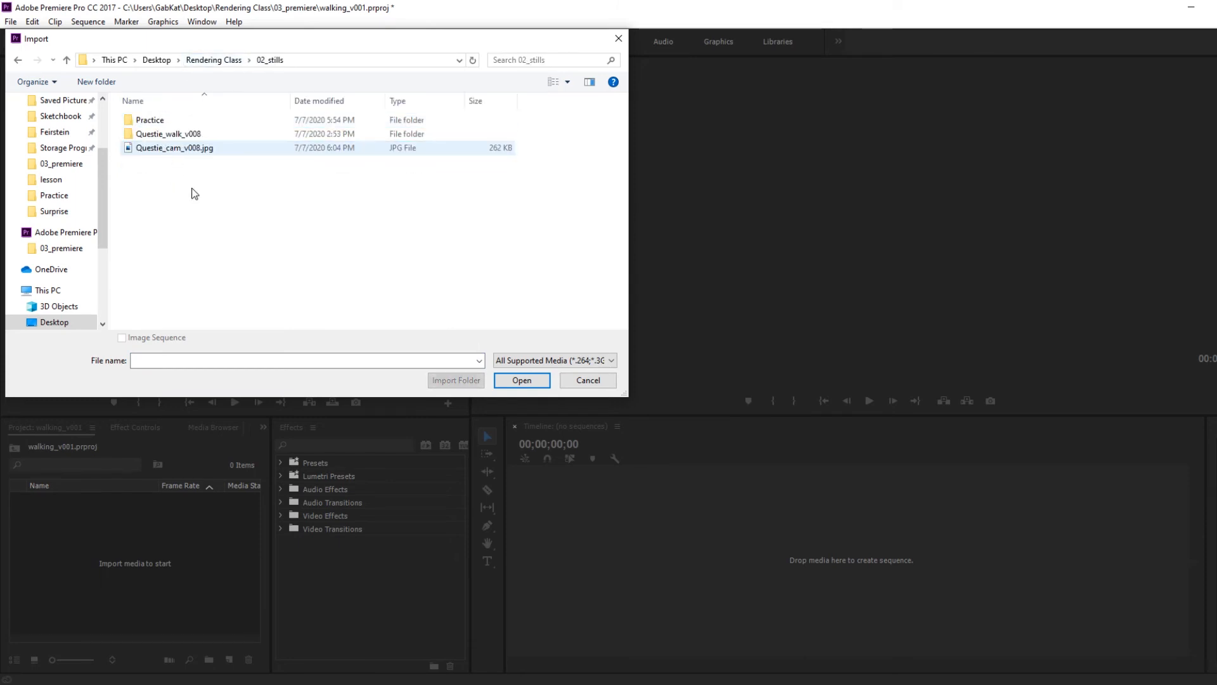
{"action": "double_click", "coordinate": [148, 121]}
{"action": "double_click", "coordinate": [155, 135]}
- Import the frames as an image sequence starting from Questie_cam_v008_037.jpeg
{"action": "left_click", "coordinate": [143, 136]}
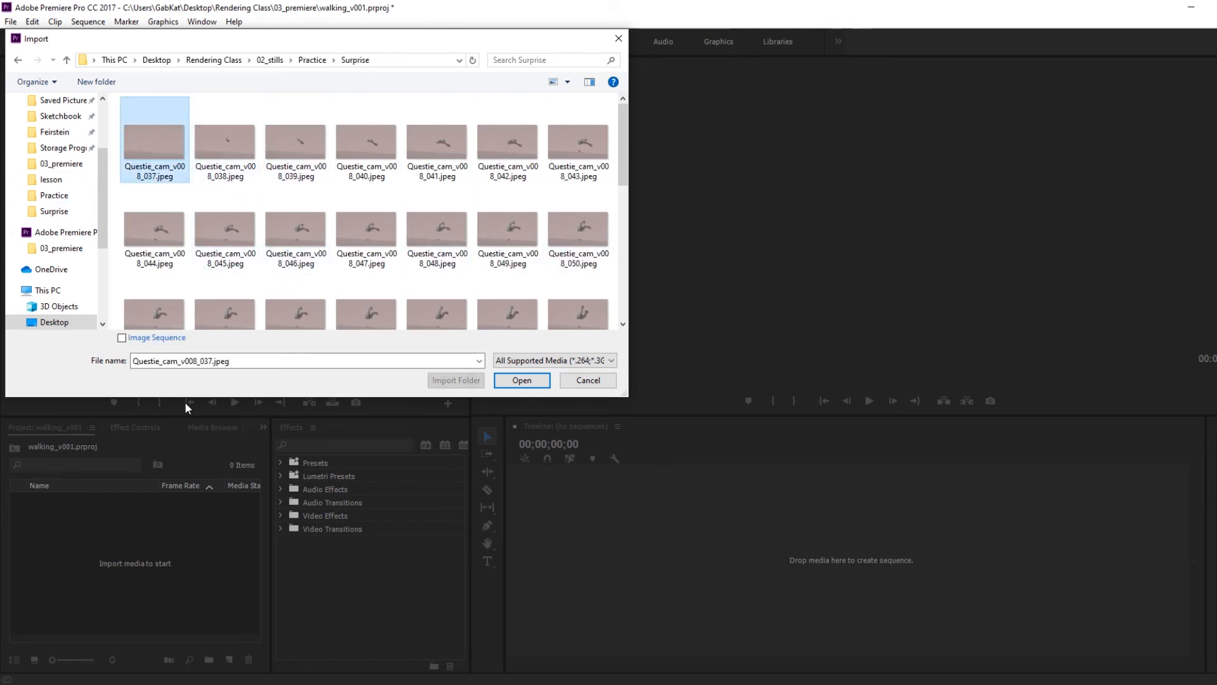
{"action": "left_click", "coordinate": [123, 338]}
{"action": "left_click", "coordinate": [521, 380]}
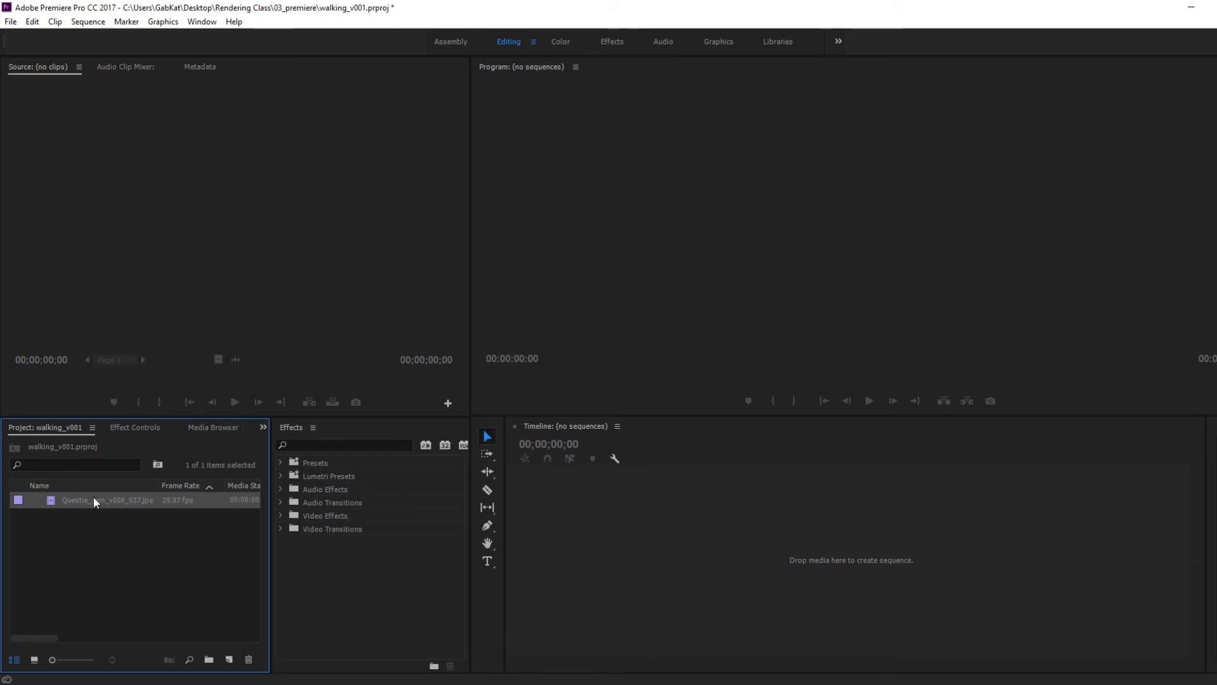
- Interpret the imported Questie_cam_v008_037 image sequence at an assumed frame rate of 24 fps
{"action": "left_click", "coordinate": [180, 500]}
{"action": "left_click_drag", "start_coordinate": [262, 413], "coordinate": [263, 356]}
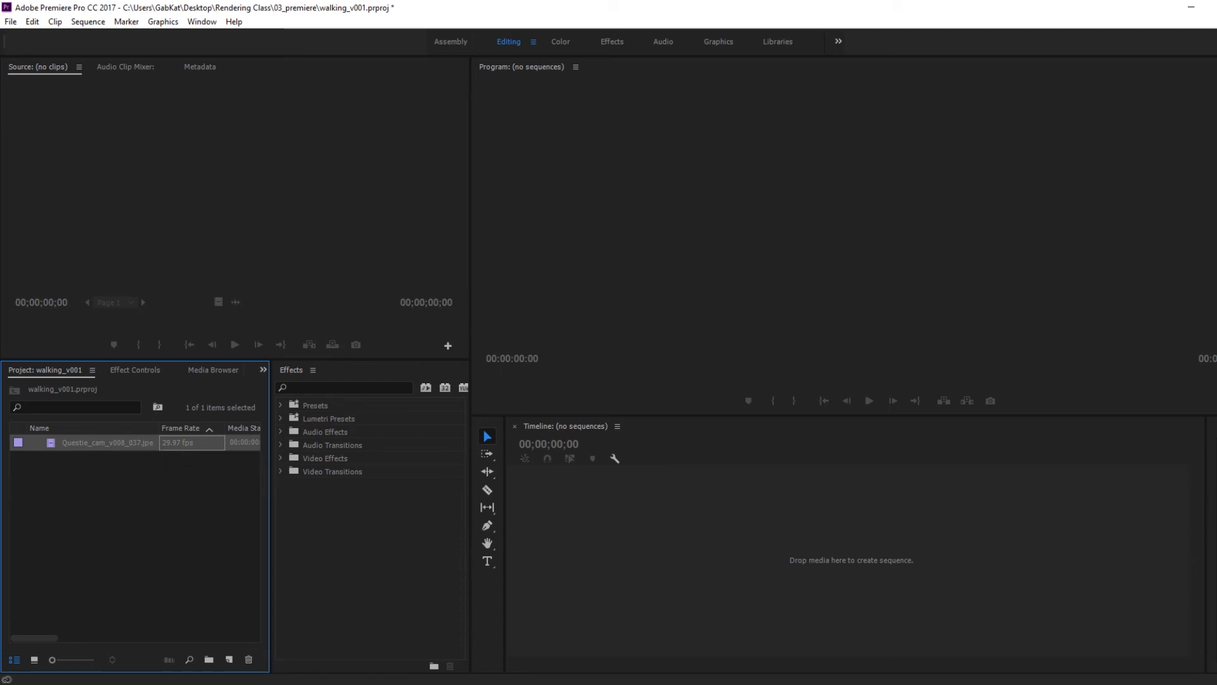
{"action": "left_click", "coordinate": [315, 665]}
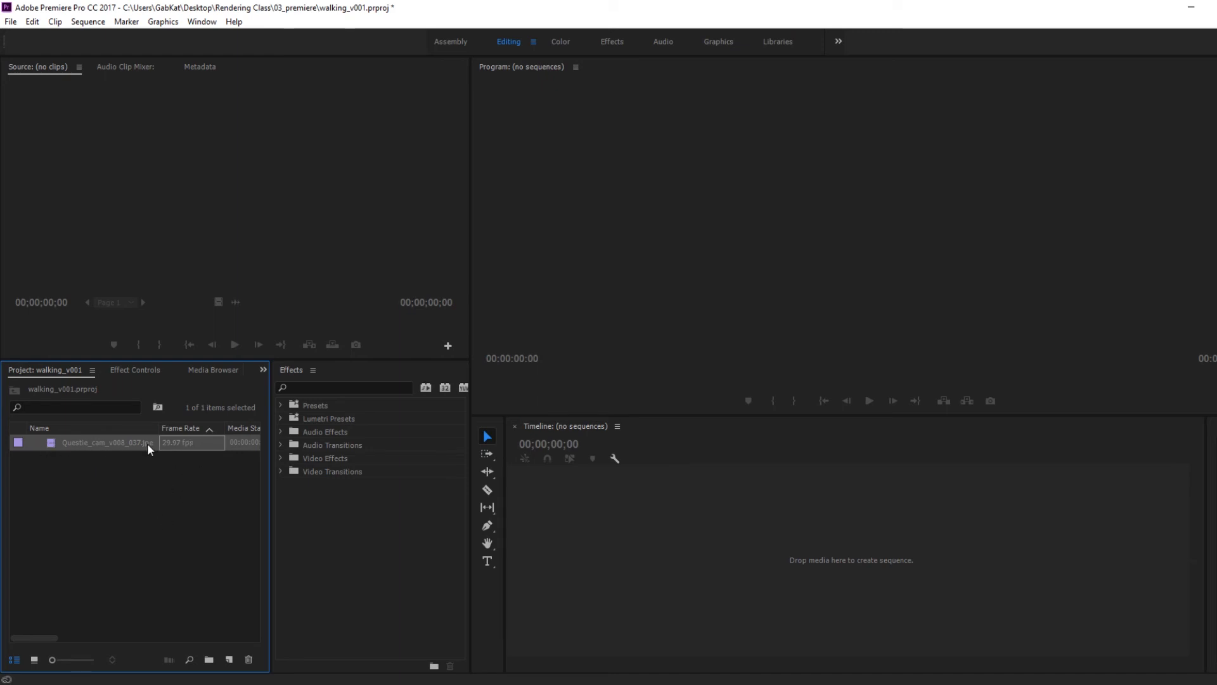
{"action": "right_click", "coordinate": [123, 448]}
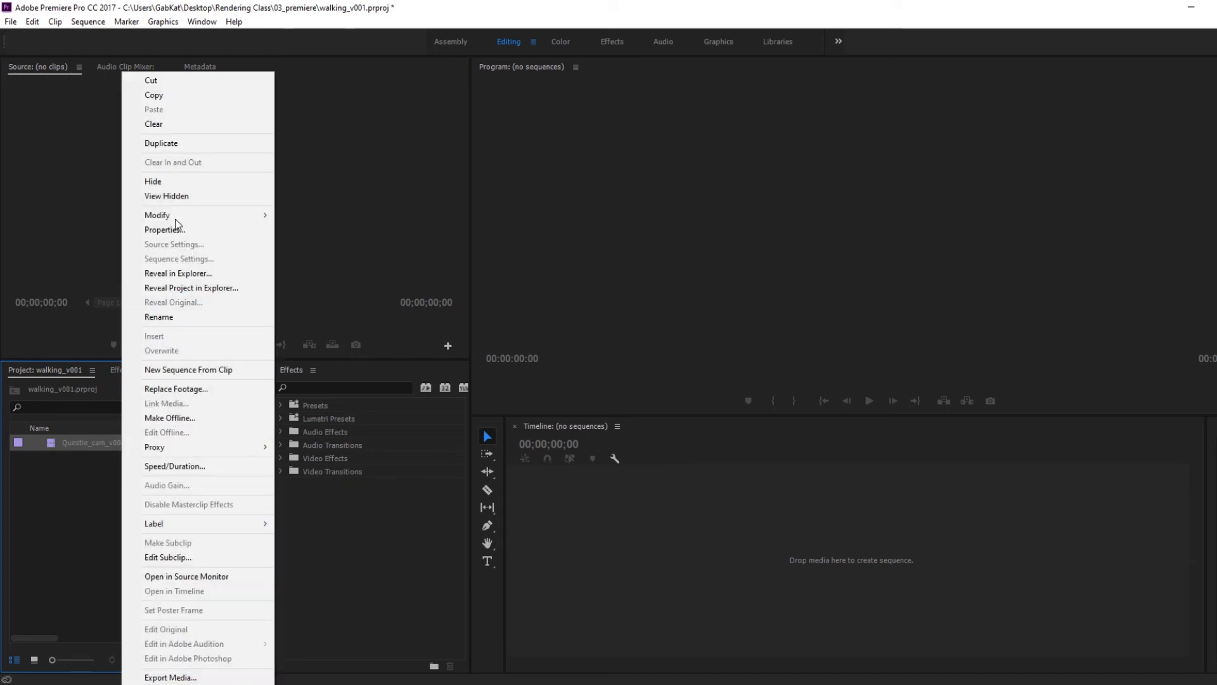
{"action": "mouse_move", "coordinate": [178, 218]}
{"action": "left_click", "coordinate": [307, 230]}
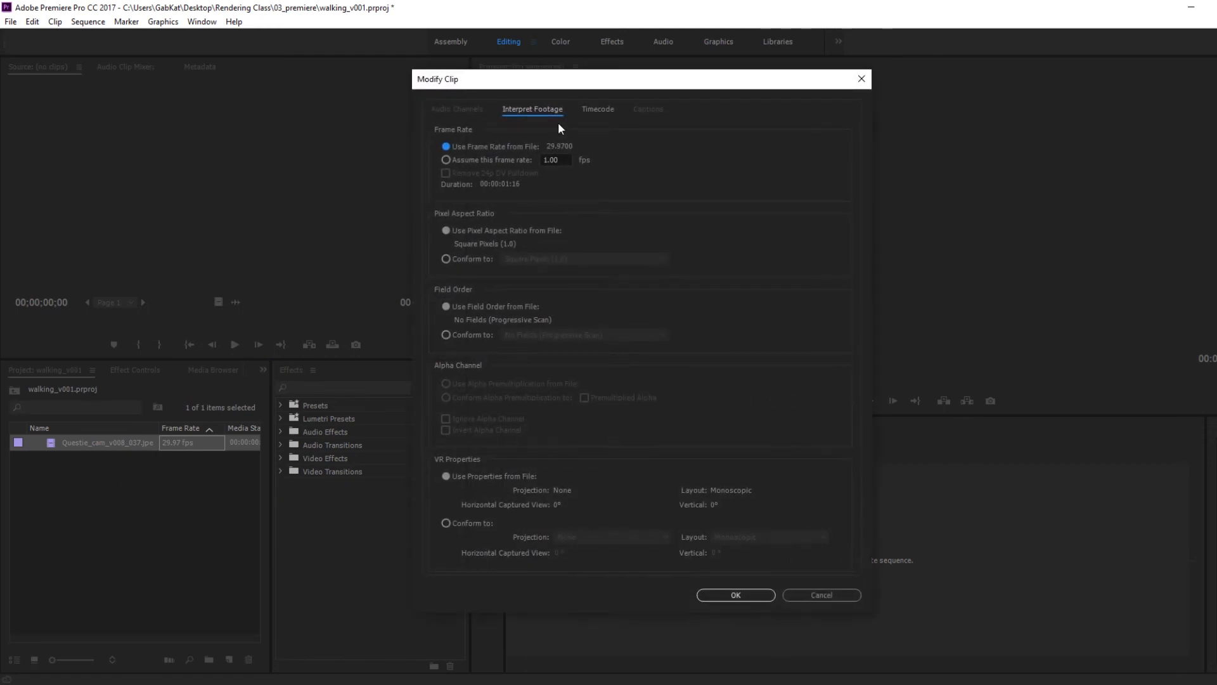
{"action": "left_click", "coordinate": [446, 160]}
{"action": "type", "text": "24"}
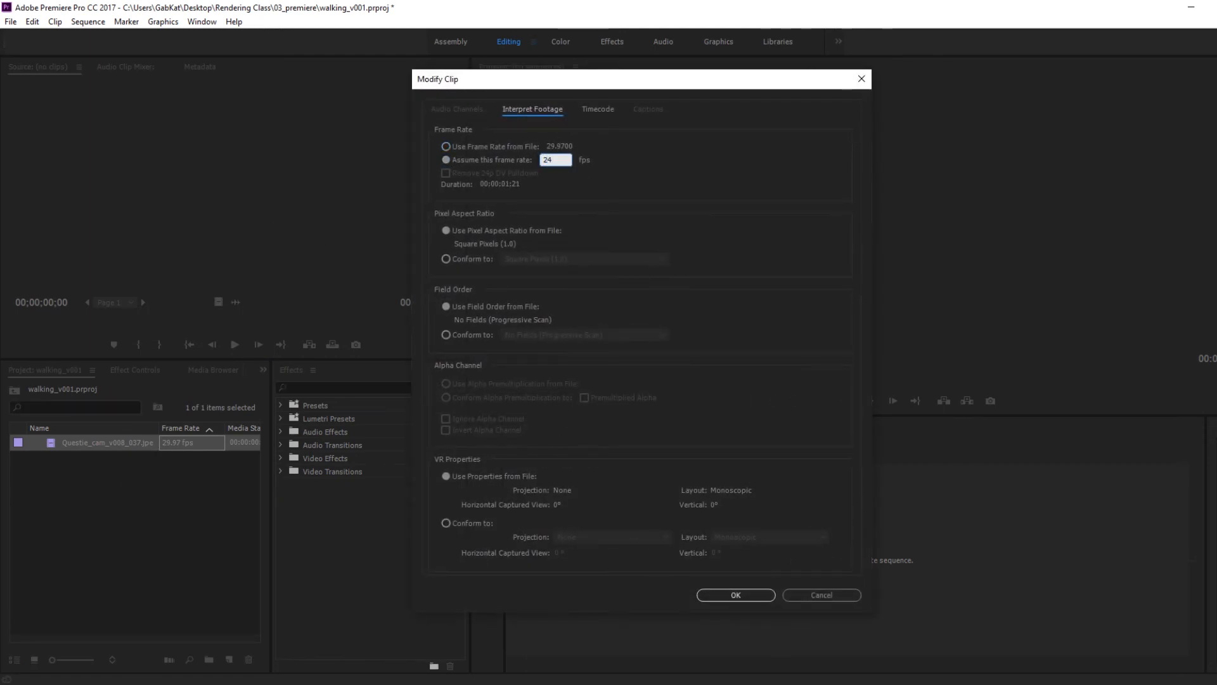
{"action": "key", "text": "Return"}
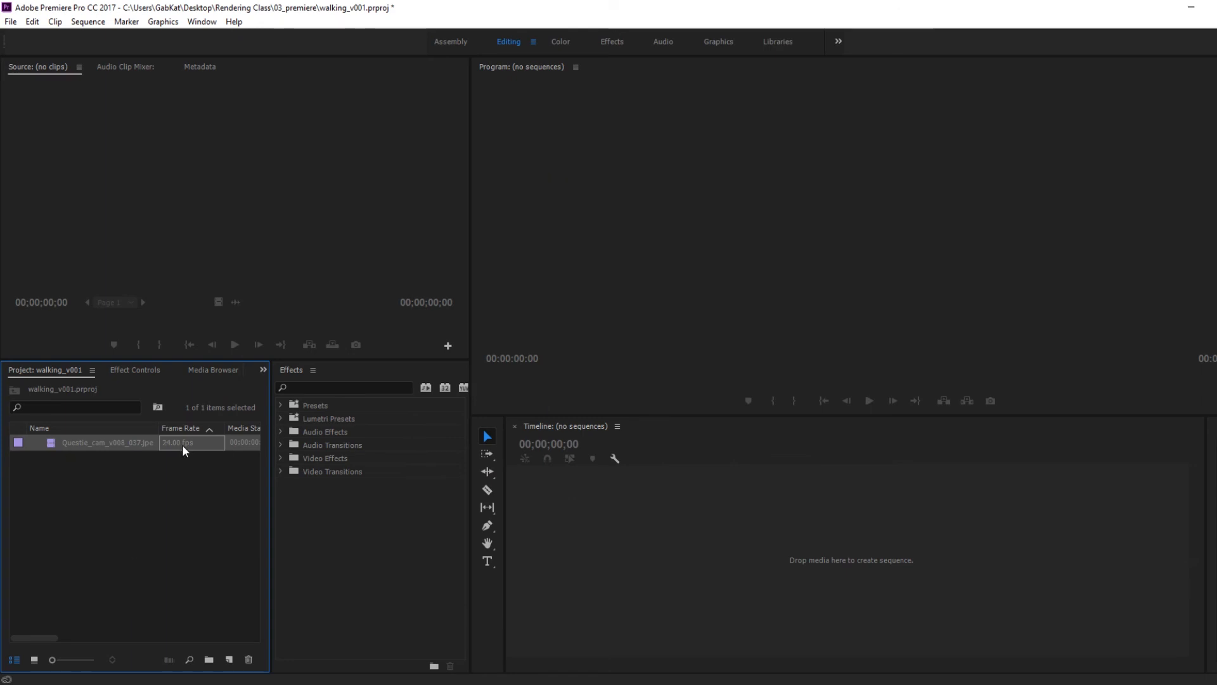
- Create a sequence by placing the image sequence on the empty timeline, scrub through its animation and select the clip
{"action": "left_click_drag", "start_coordinate": [62, 450], "coordinate": [656, 523]}
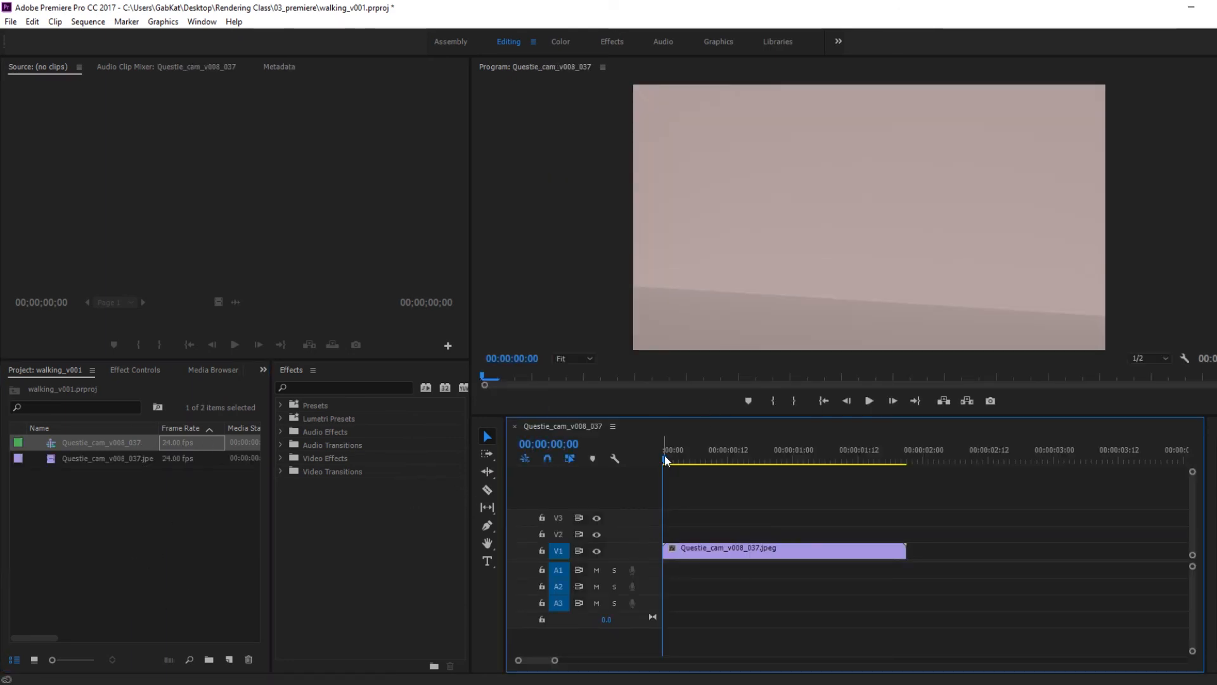
{"action": "left_click_drag", "start_coordinate": [665, 455], "coordinate": [903, 455]}
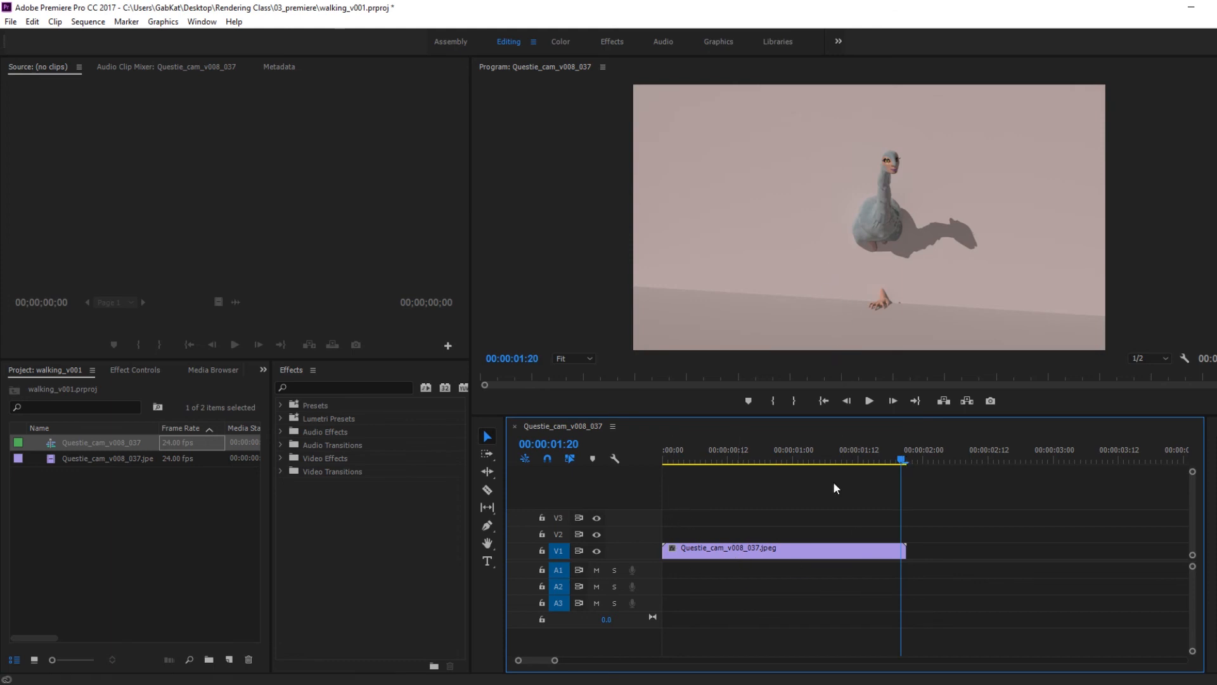
{"action": "right_click", "coordinate": [724, 550]}
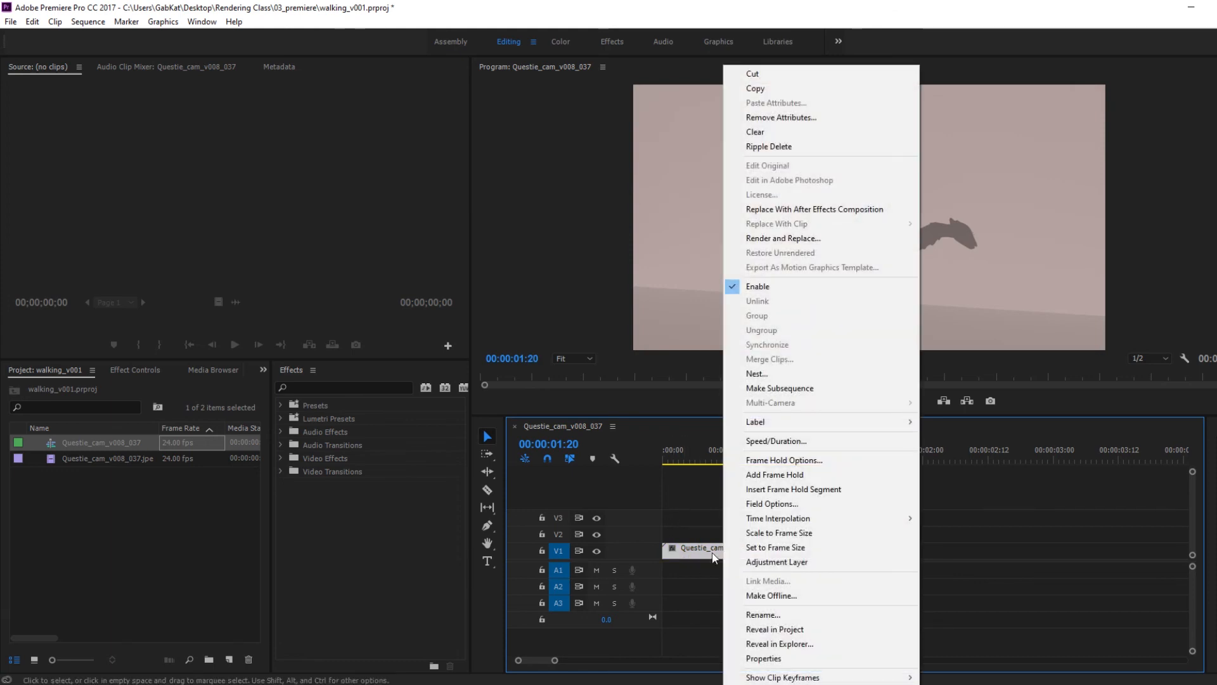
{"action": "left_click", "coordinate": [713, 553]}
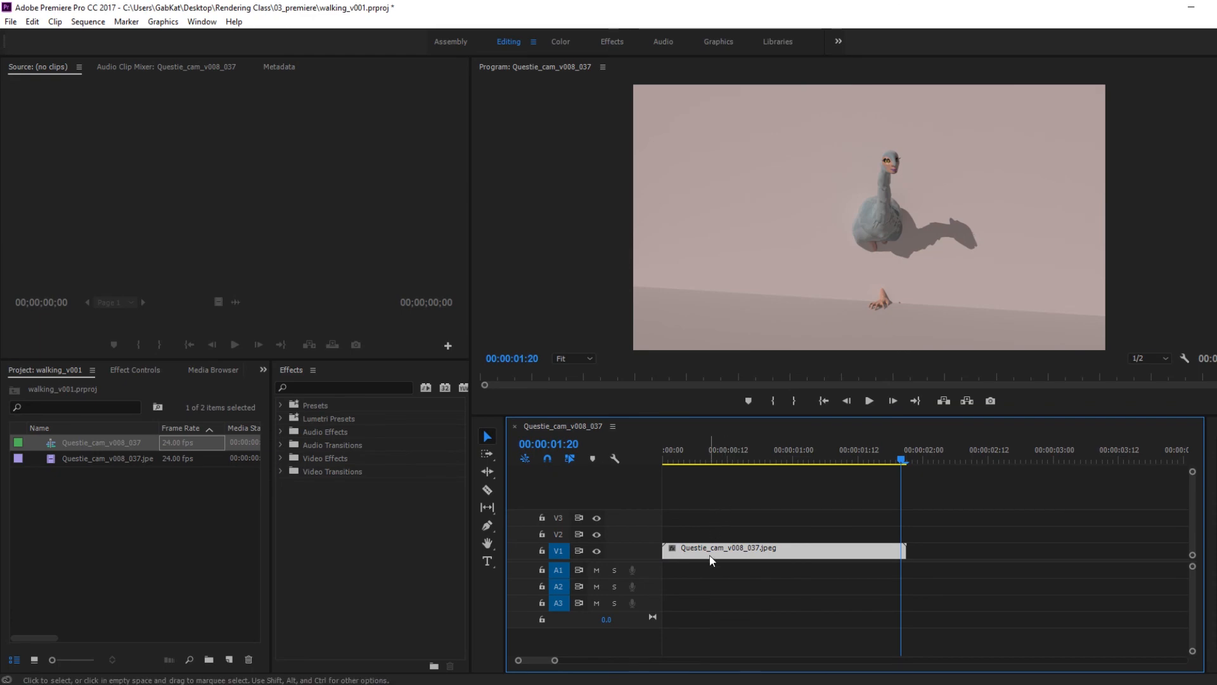
- Open the media export settings for the sequence and scrub the output preview back to 00:00:01:18
{"action": "left_click", "coordinate": [11, 22]}
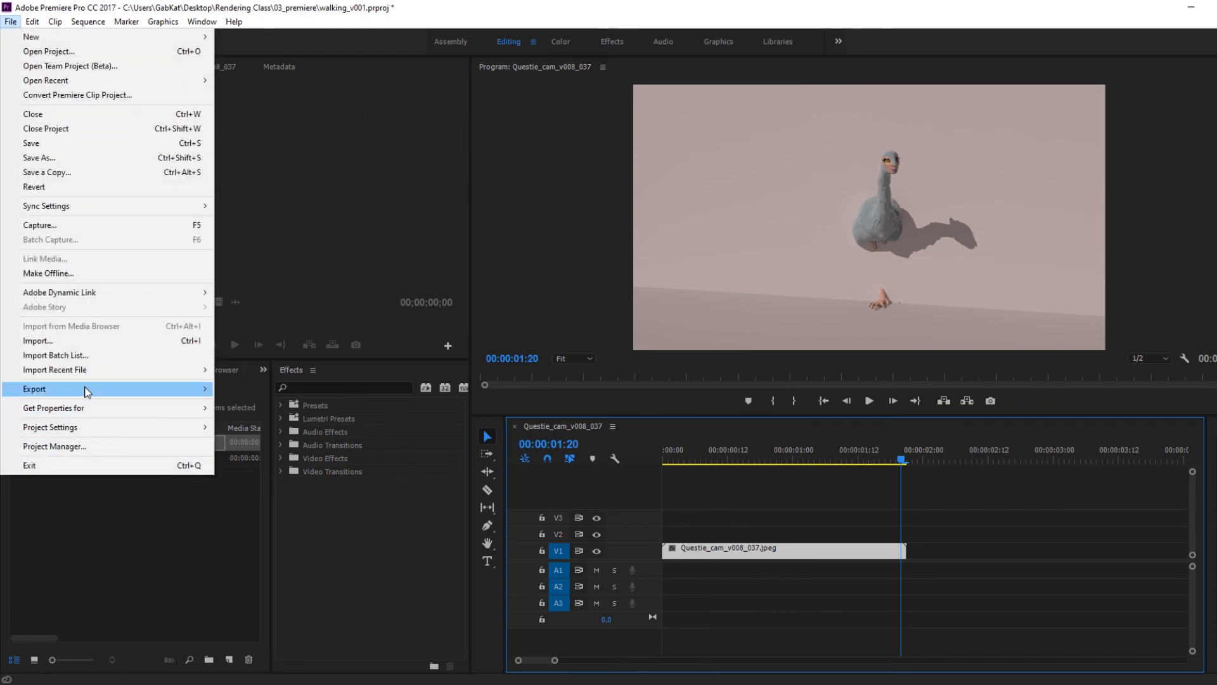
{"action": "mouse_move", "coordinate": [86, 389]}
{"action": "left_click", "coordinate": [265, 393]}
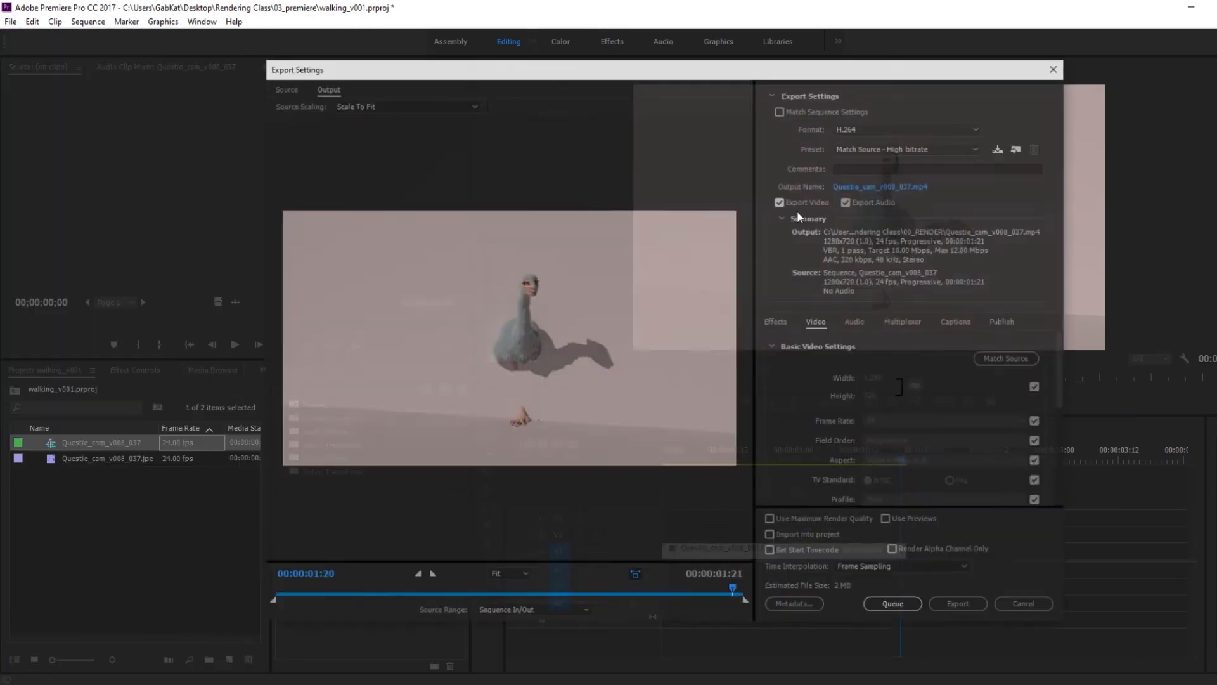
{"action": "mouse_move", "coordinate": [720, 589]}
{"action": "left_mouse_down"}
{"action": "mouse_move", "coordinate": [310, 598]}
{"action": "mouse_move", "coordinate": [692, 609]}
{"action": "mouse_move", "coordinate": [374, 605]}
{"action": "mouse_move", "coordinate": [684, 619]}
{"action": "mouse_move", "coordinate": [712, 608]}
{"action": "left_mouse_up"}
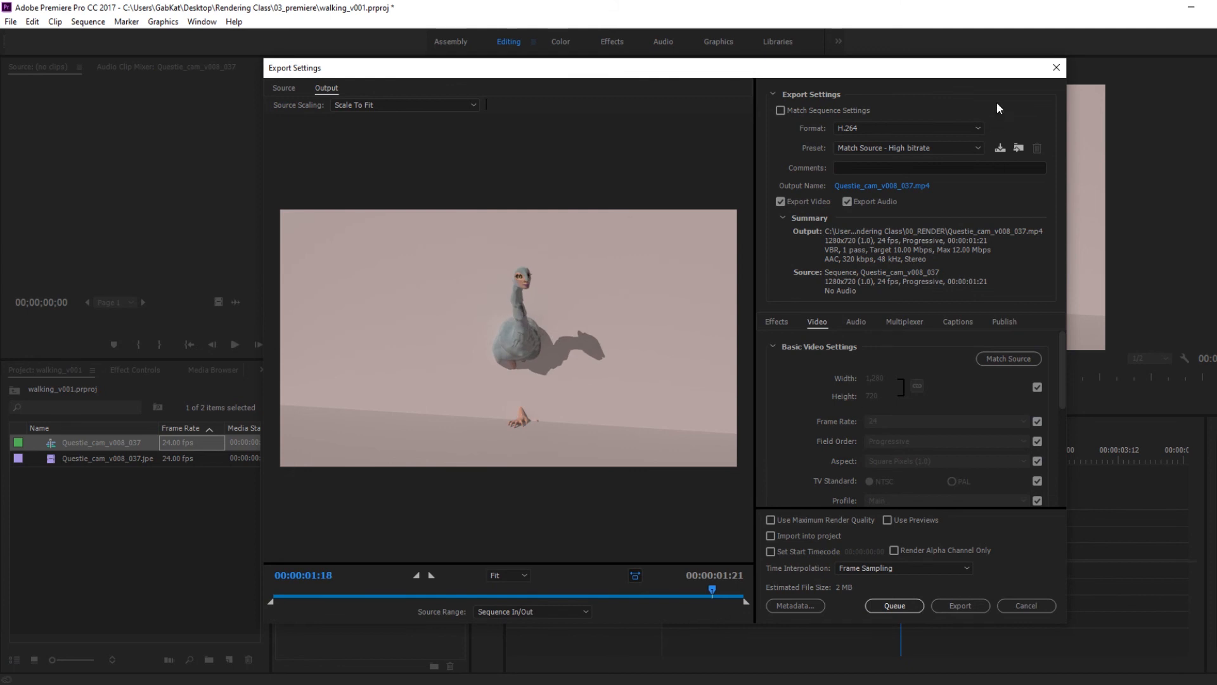
- Set the export output to Questie_cam_v008_037.mp4 in the Rendering Class\00_RENDER folder
{"action": "left_click", "coordinate": [889, 186]}
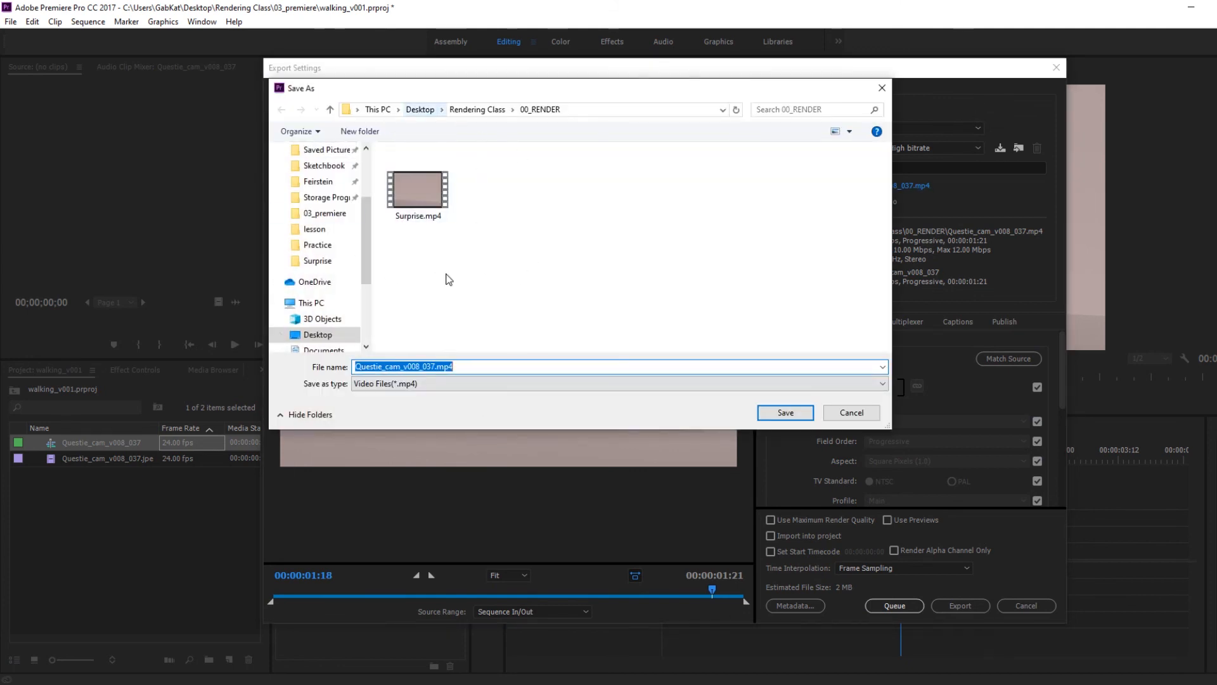
{"action": "left_click", "coordinate": [480, 110]}
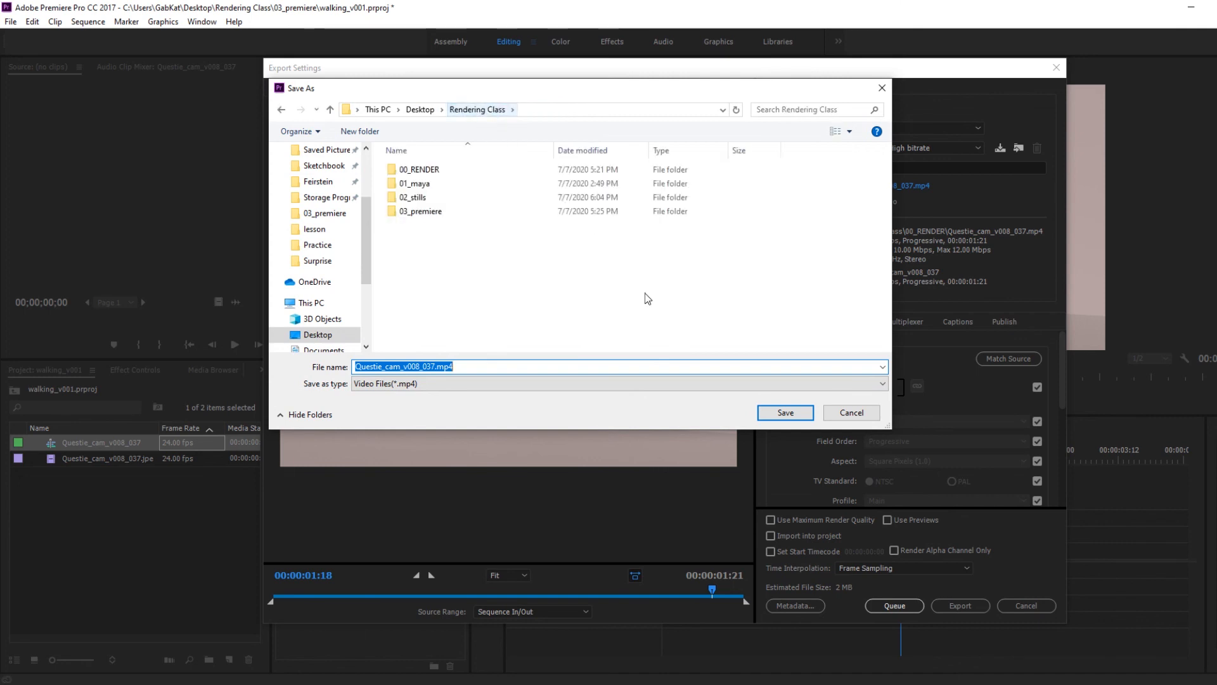
{"action": "left_click", "coordinate": [441, 169]}
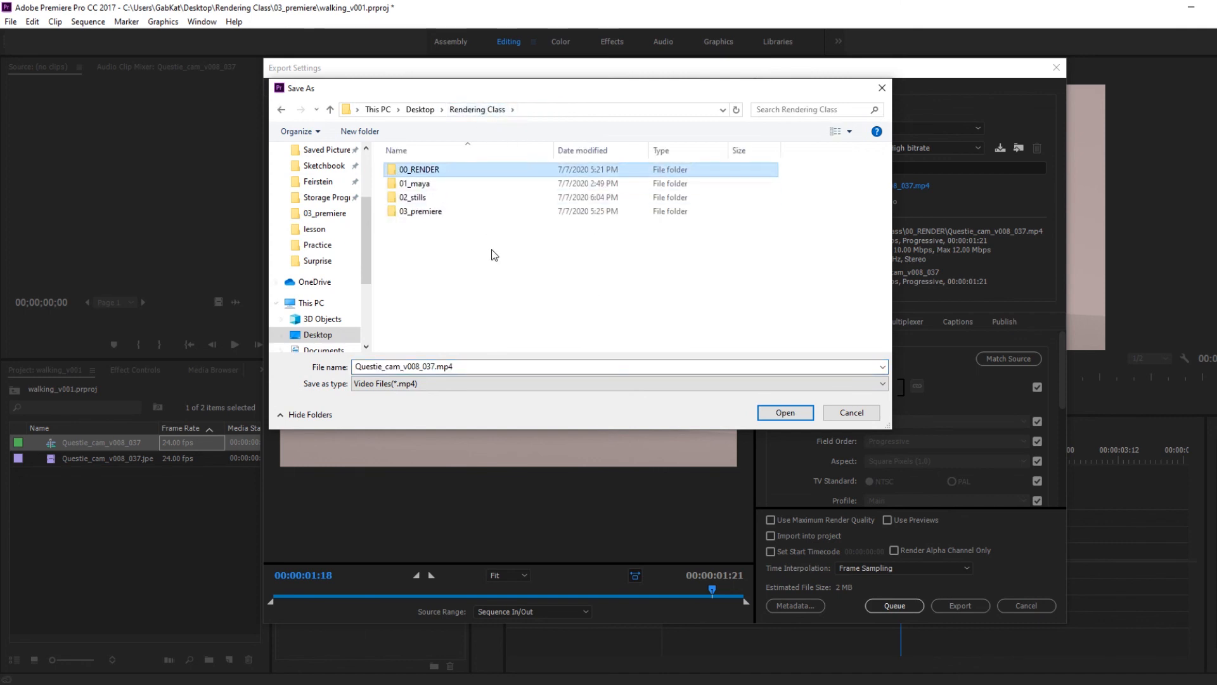
{"action": "left_click", "coordinate": [790, 412]}
{"action": "left_click", "coordinate": [786, 413]}
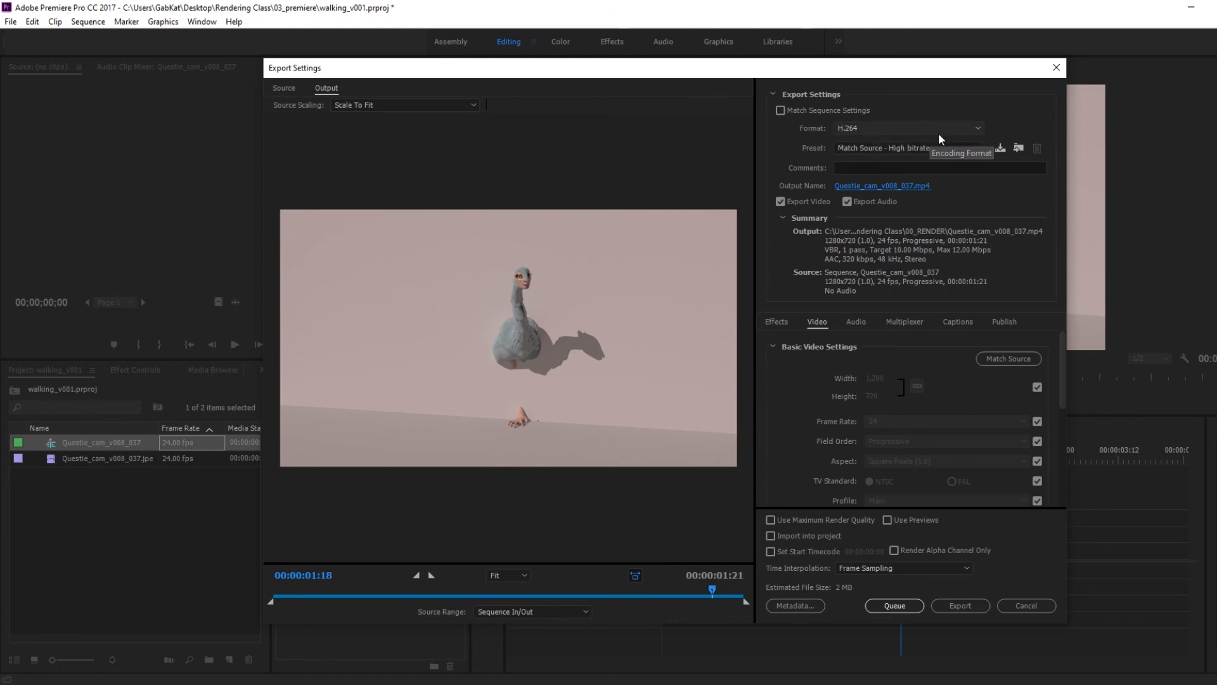
- Try the MPEG4 and AVI export formats, and set the format back to H.264
{"action": "left_click", "coordinate": [980, 129]}
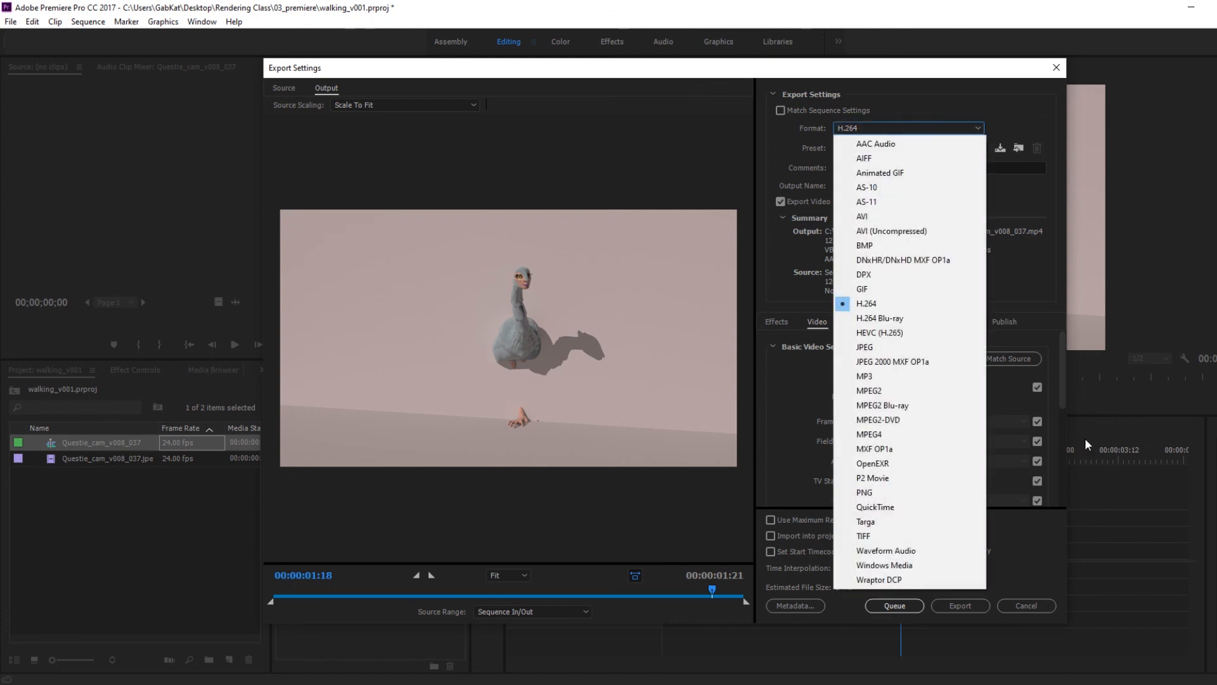
{"action": "left_click", "coordinate": [875, 434]}
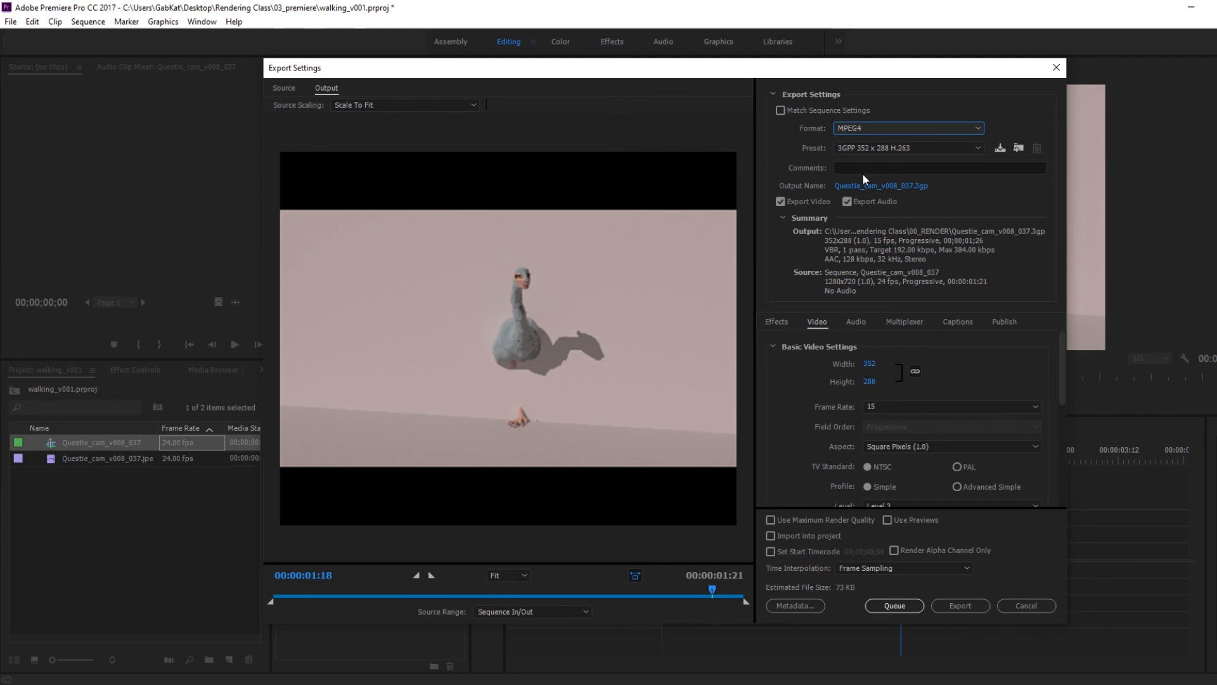
{"action": "left_click", "coordinate": [976, 128]}
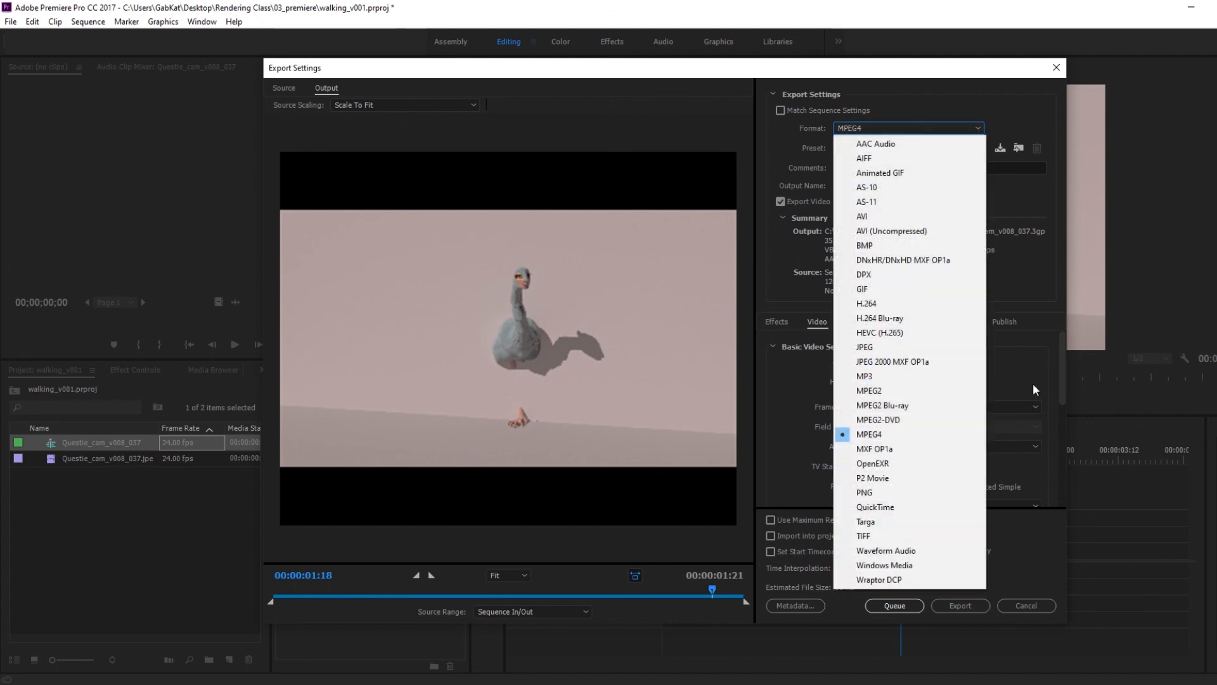
{"action": "left_click", "coordinate": [878, 217]}
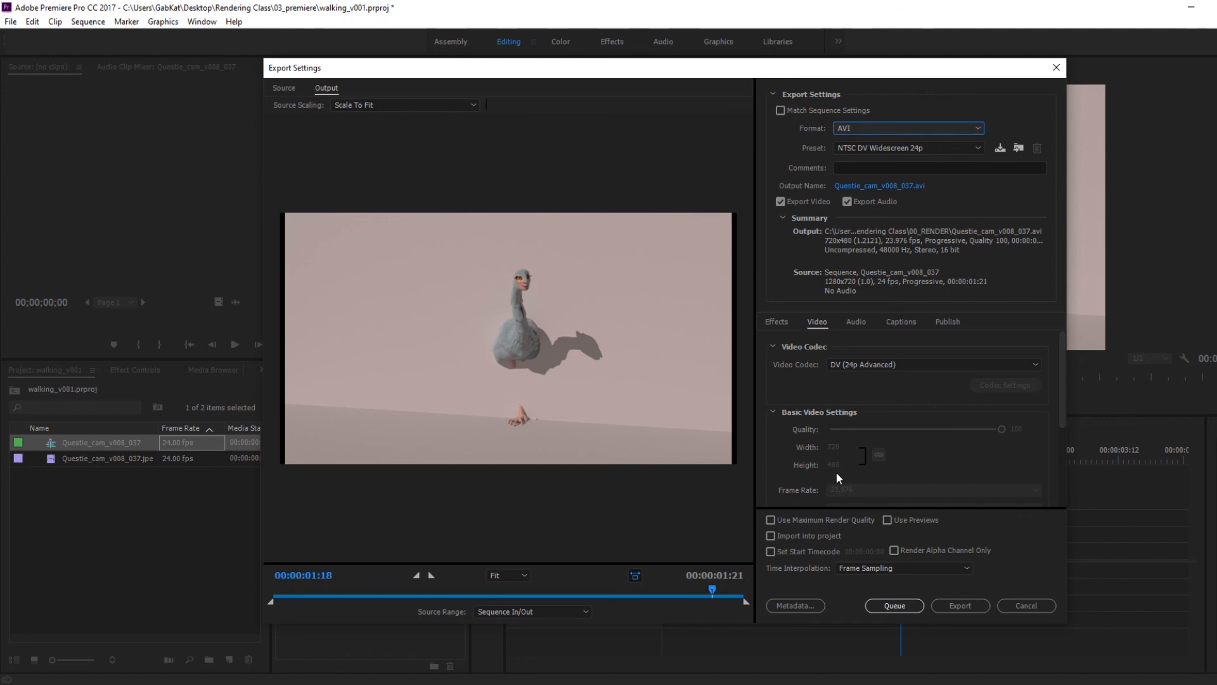
{"action": "left_click", "coordinate": [980, 128]}
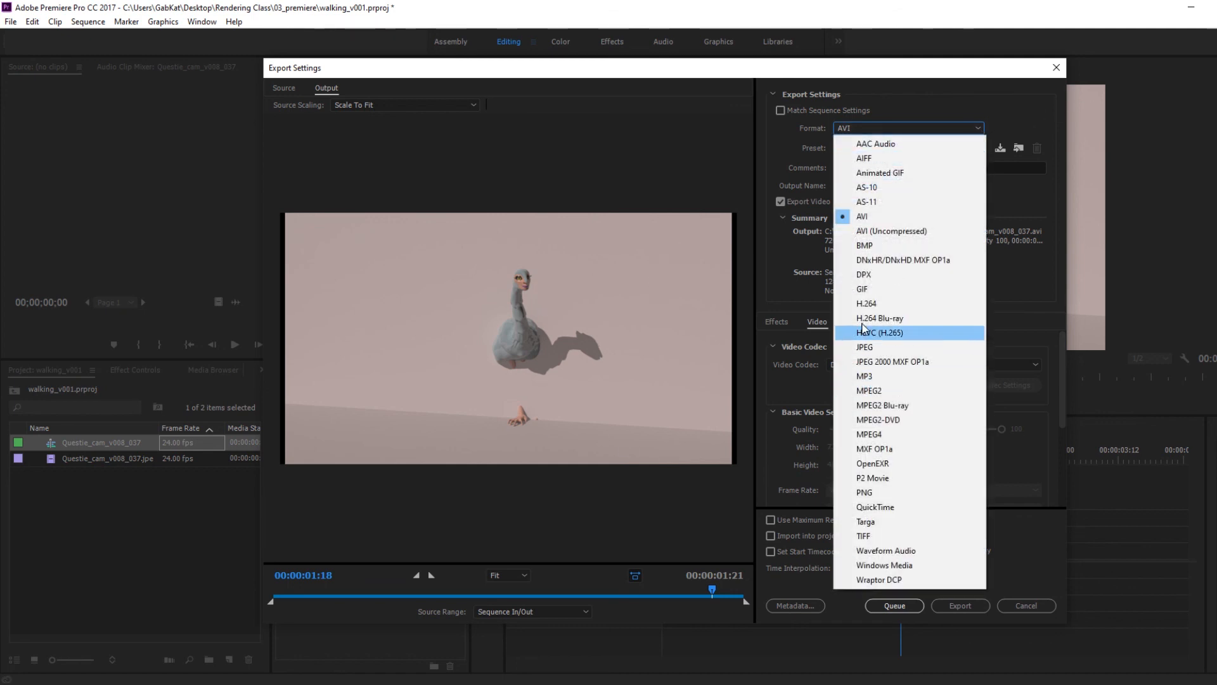
{"action": "left_click", "coordinate": [865, 303]}
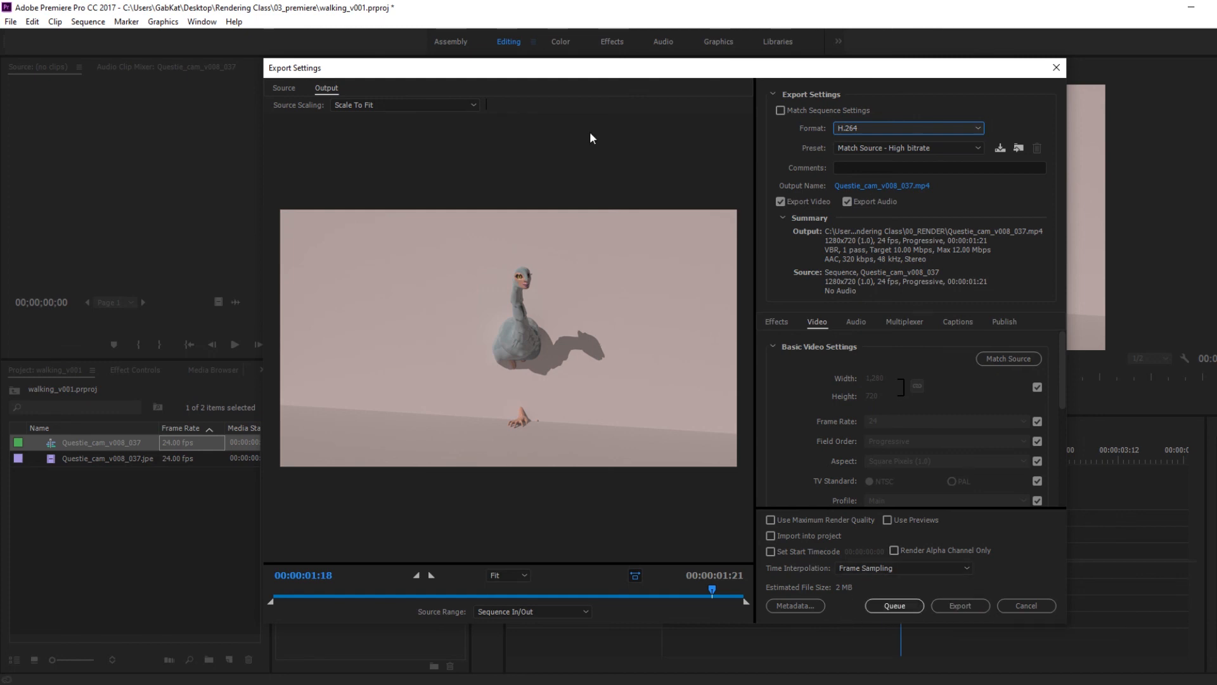
- Switch to File Explorer, open the Rendering Class\00_RENDER folder and play Surprise.mp4
{"action": "mouse_move", "coordinate": [308, 684]}
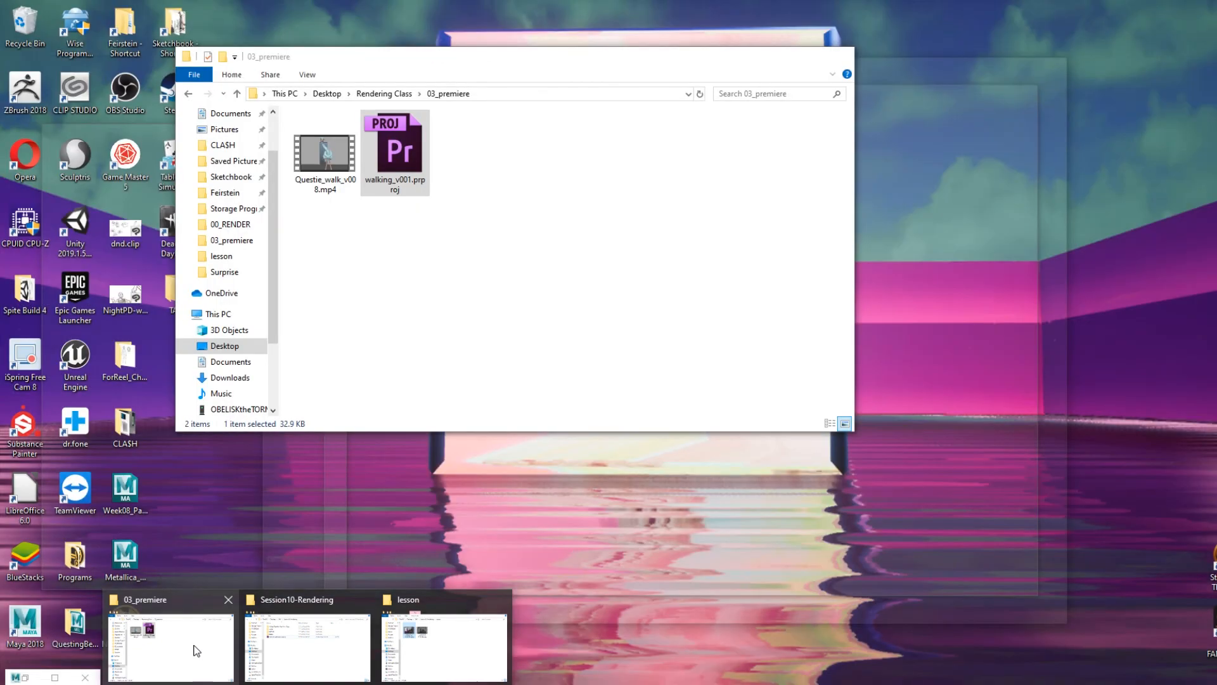
{"action": "left_click", "coordinate": [196, 647]}
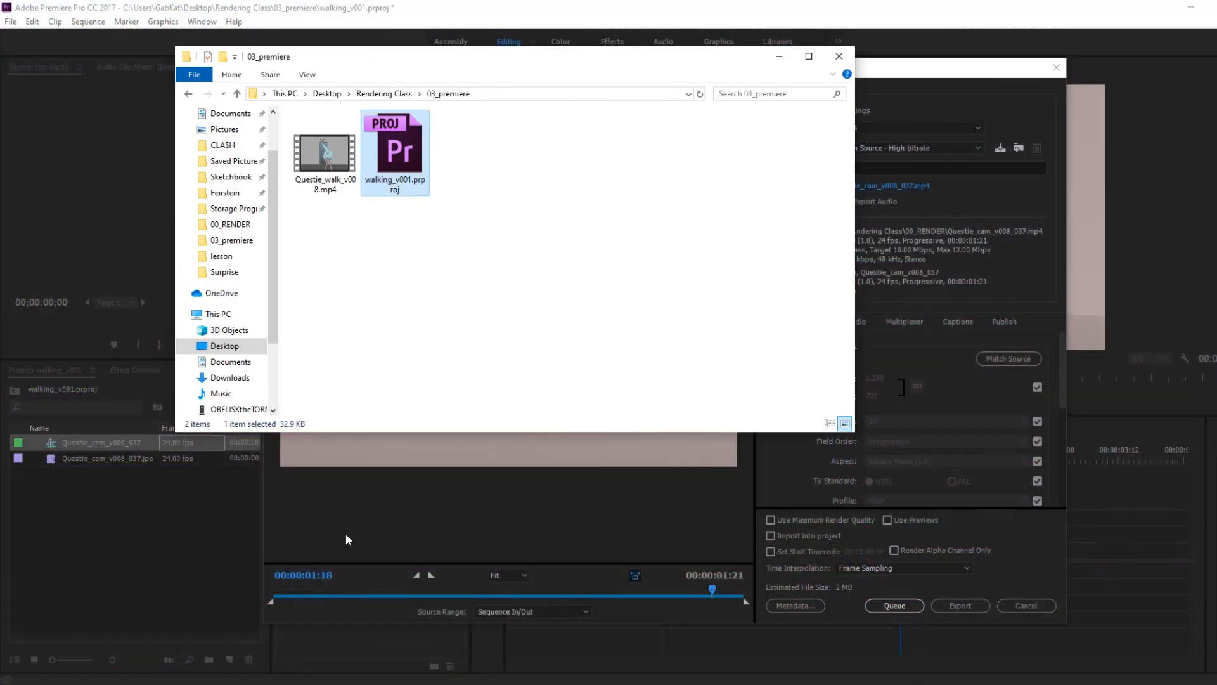
{"action": "left_click", "coordinate": [383, 94]}
{"action": "double_click", "coordinate": [321, 129]}
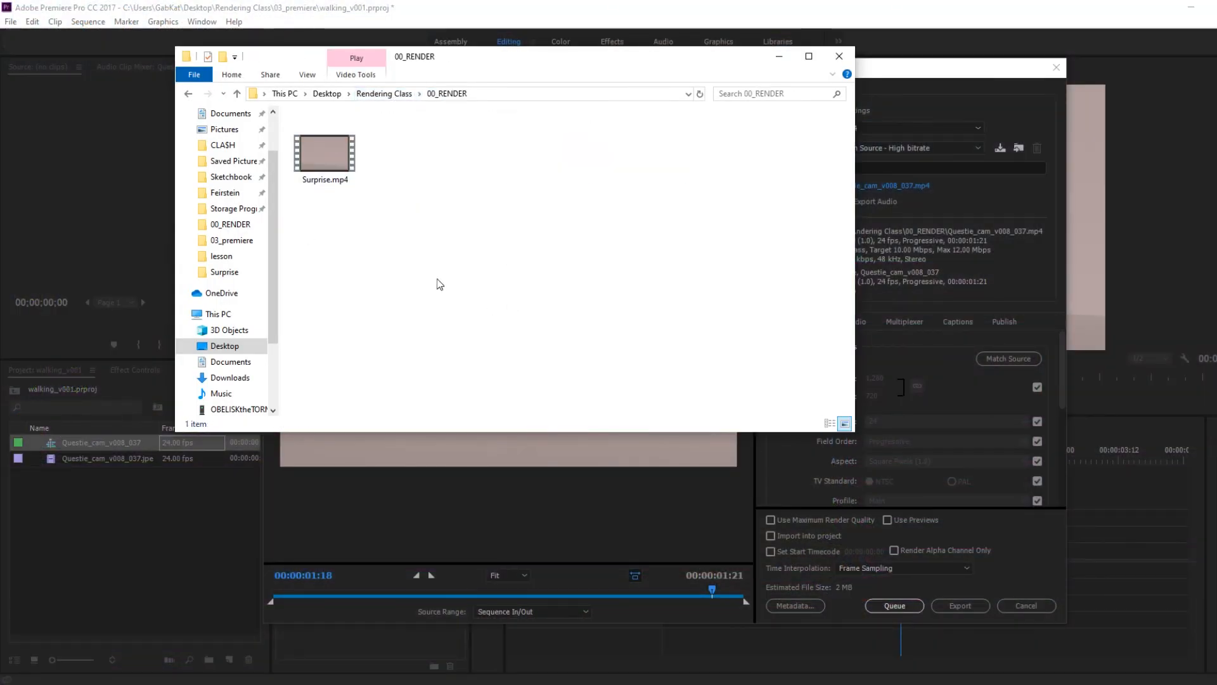
{"action": "double_click", "coordinate": [341, 166]}
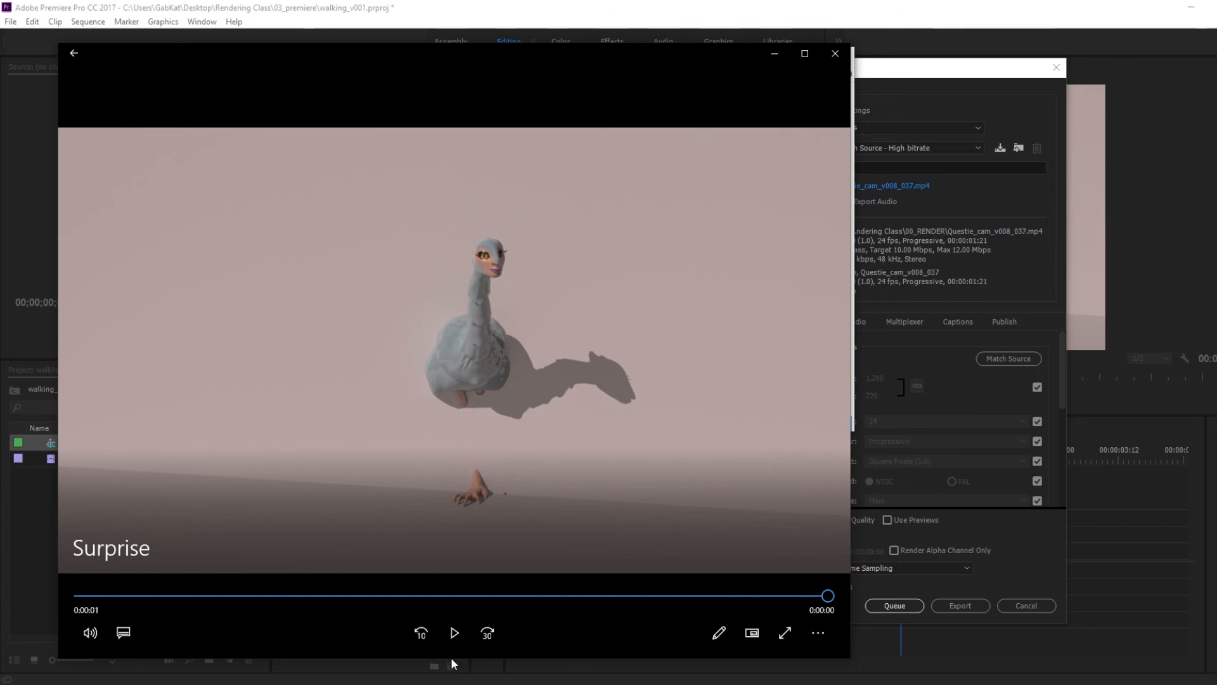
{"action": "left_click", "coordinate": [456, 634]}
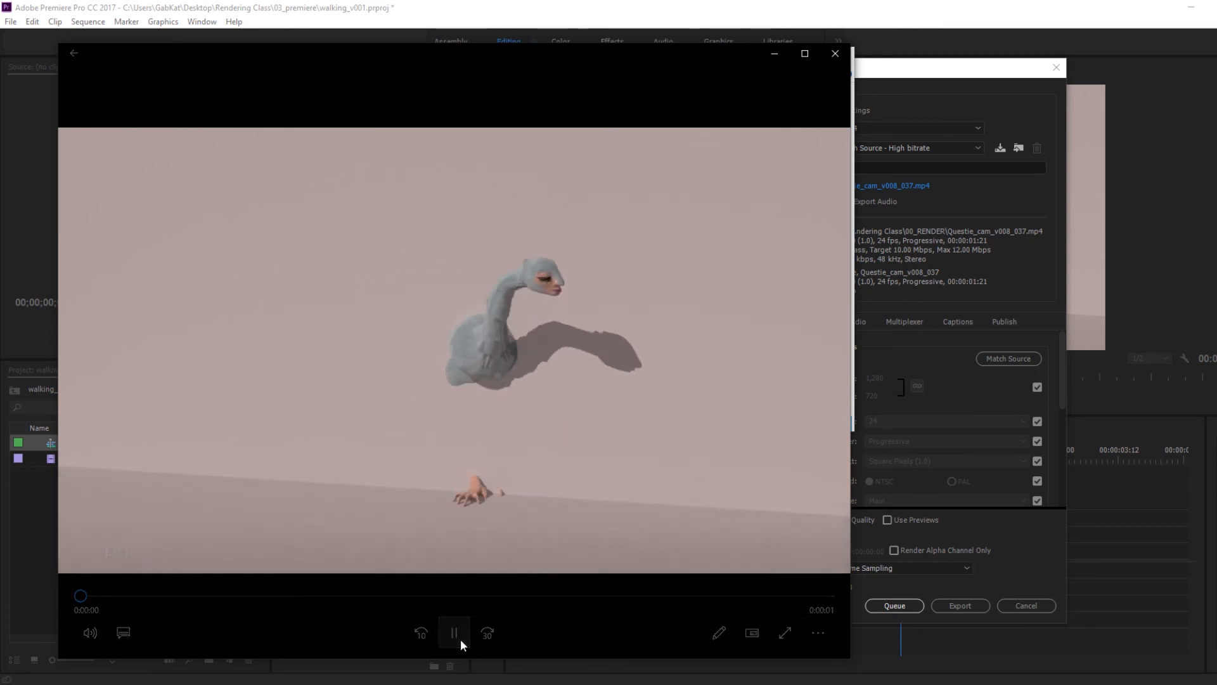